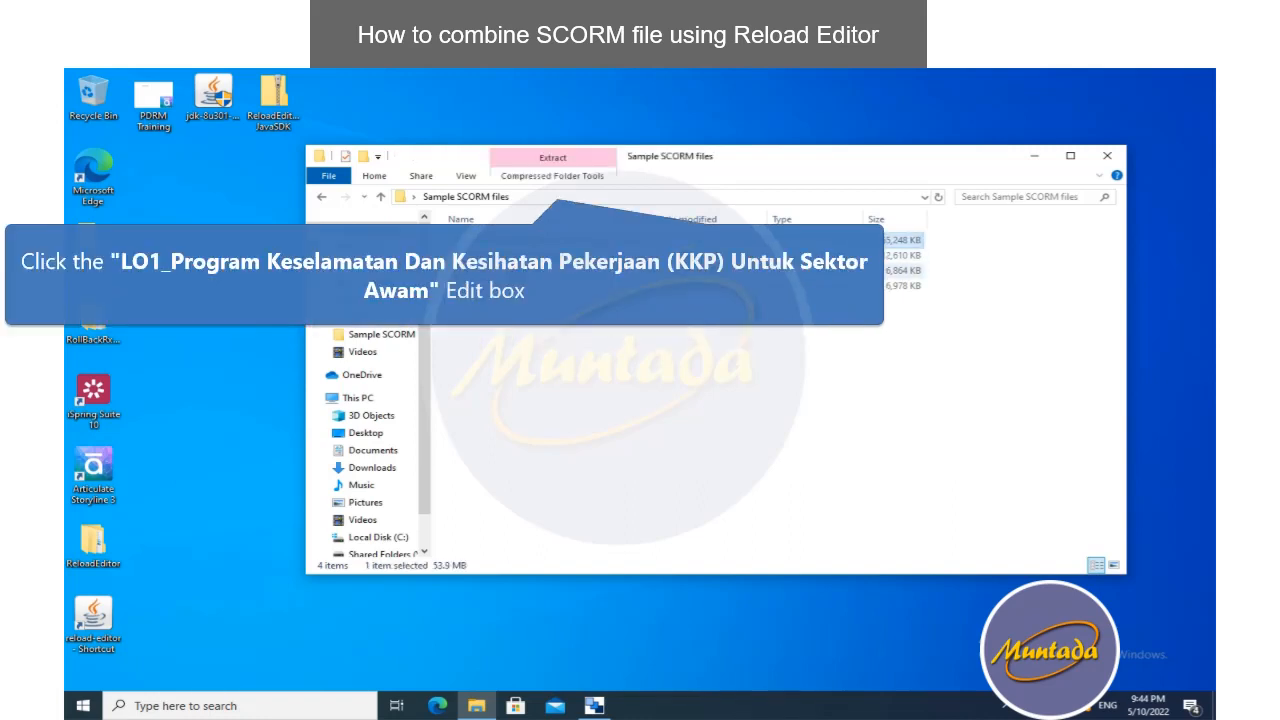
# - Extract the LO0_Maklumat Kursus archive to its default folder inside Sample SCORM files and return to the Sample SCORM files window
pyautogui.click(508, 256)
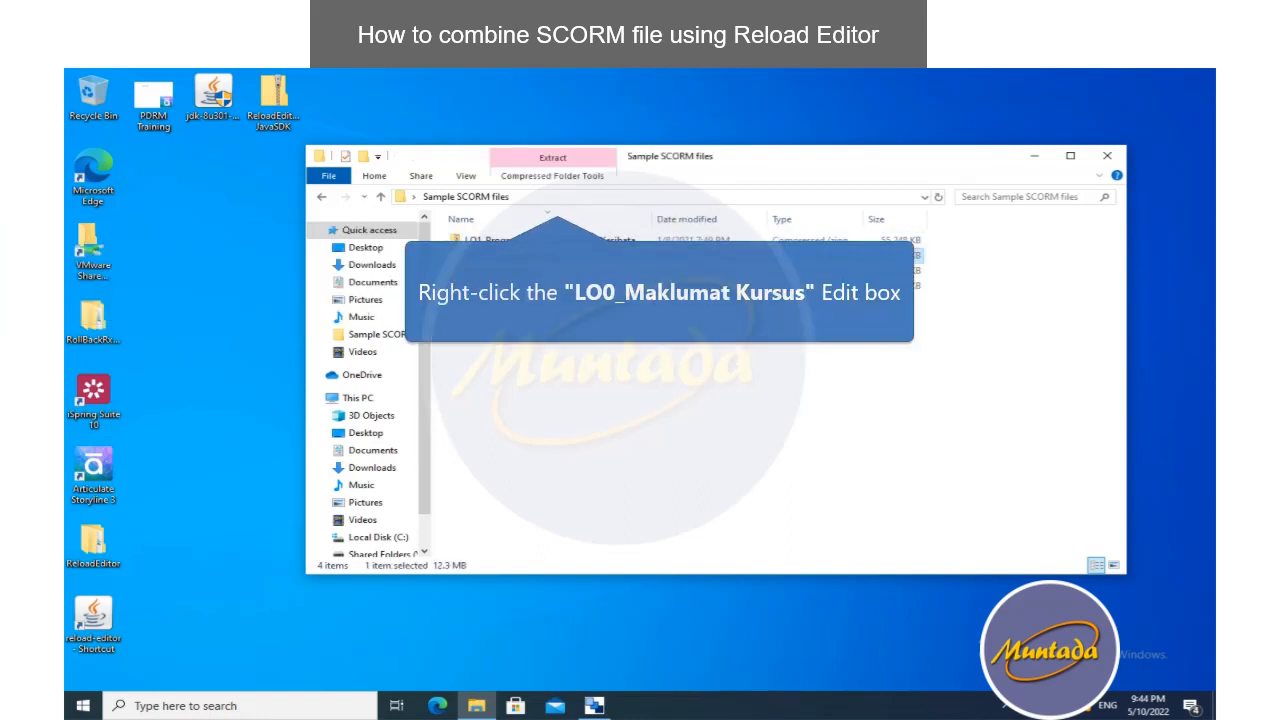
pyautogui.rightClick(527, 257)
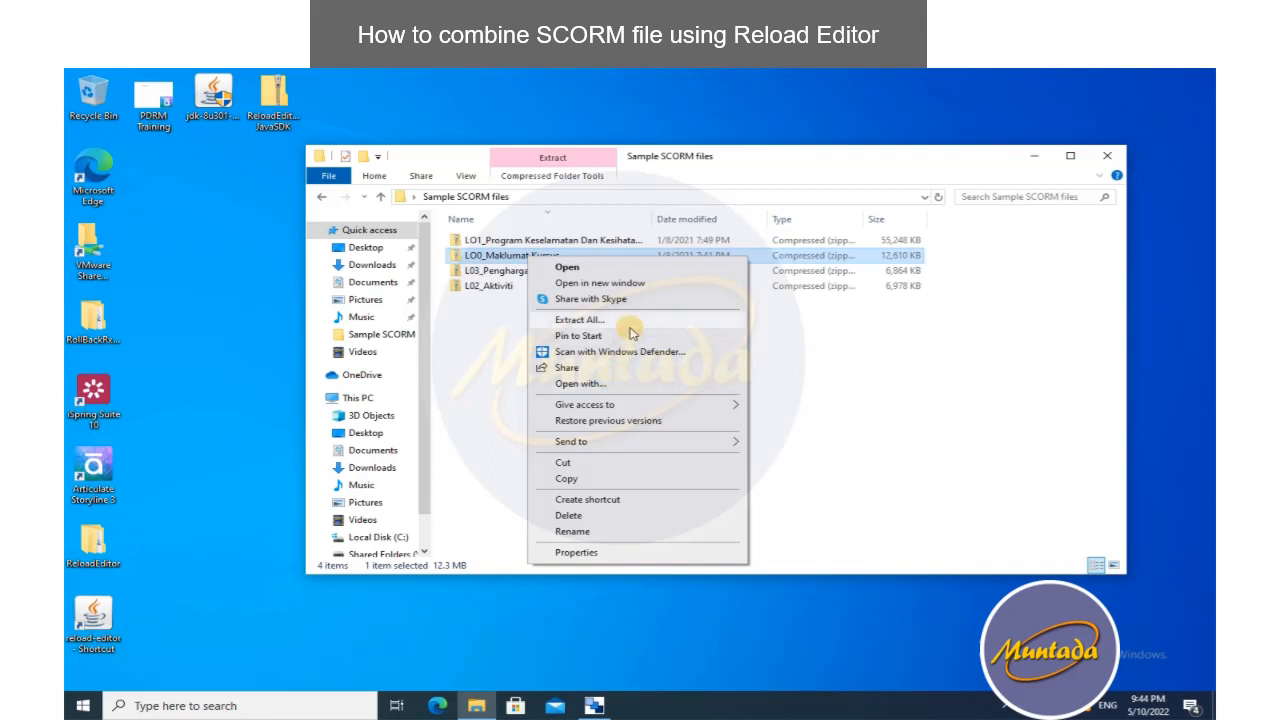
pyautogui.click(632, 320)
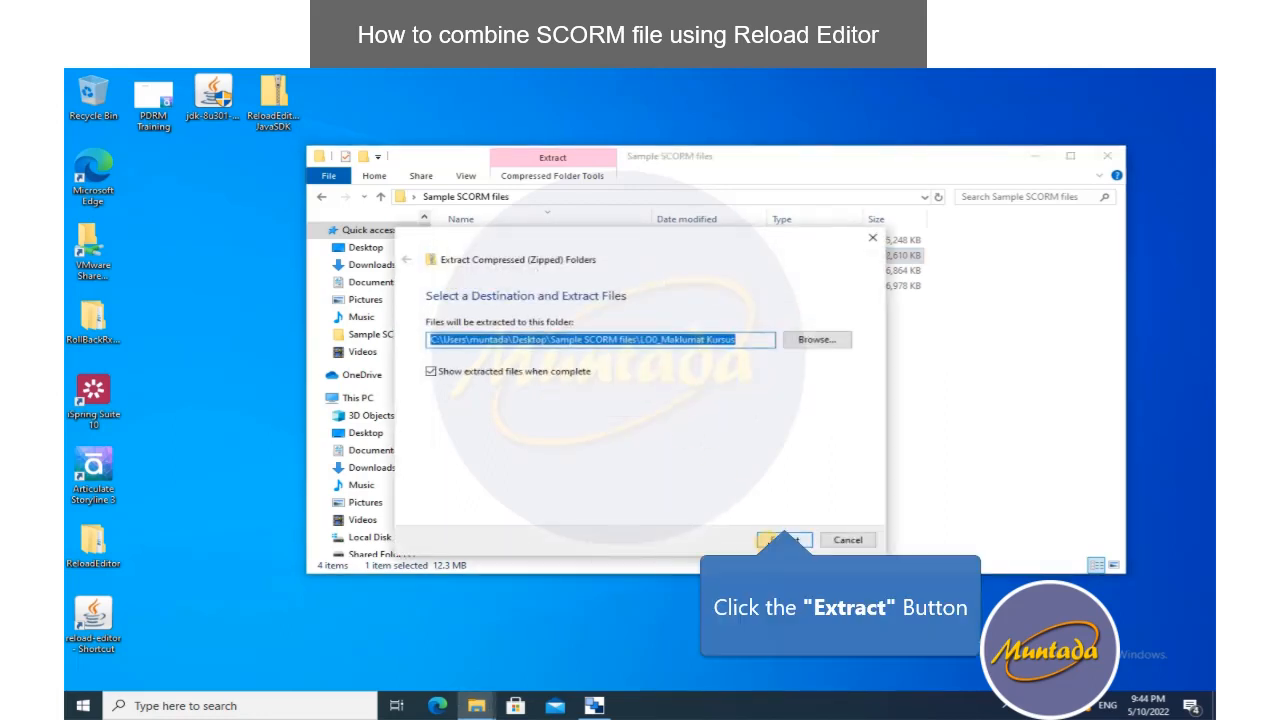
pyautogui.click(772, 540)
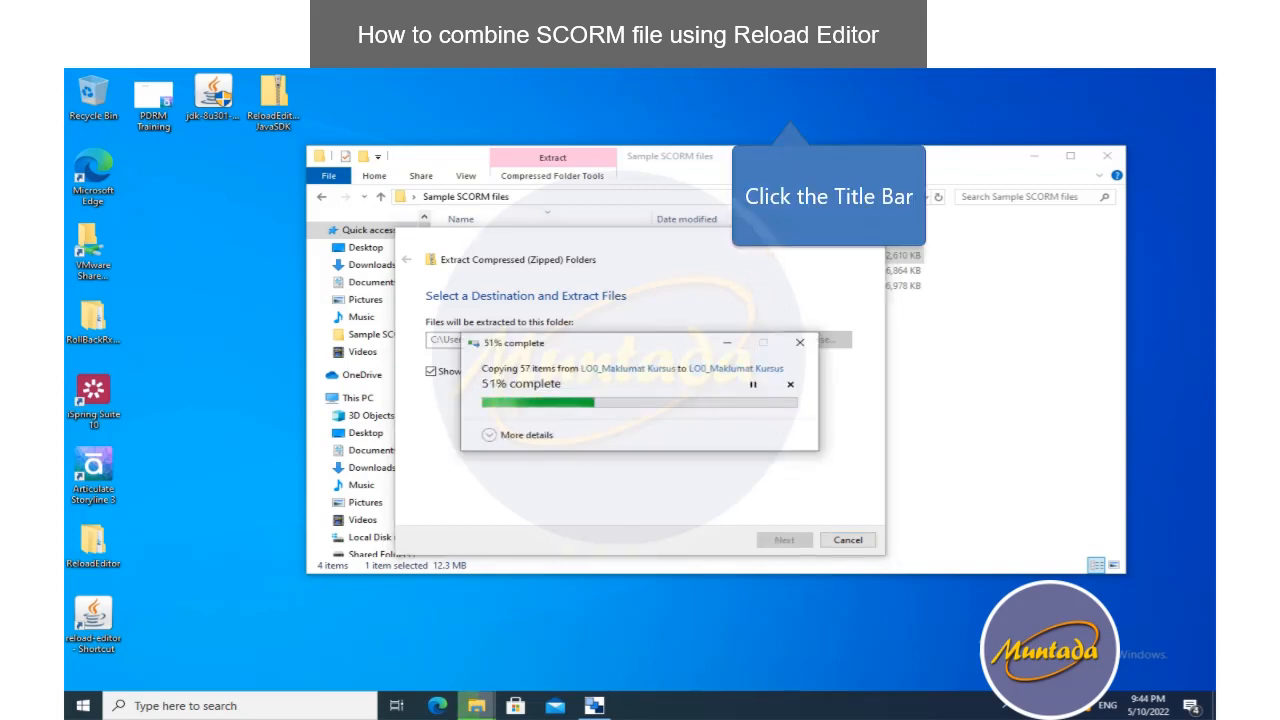
pyautogui.click(790, 157)
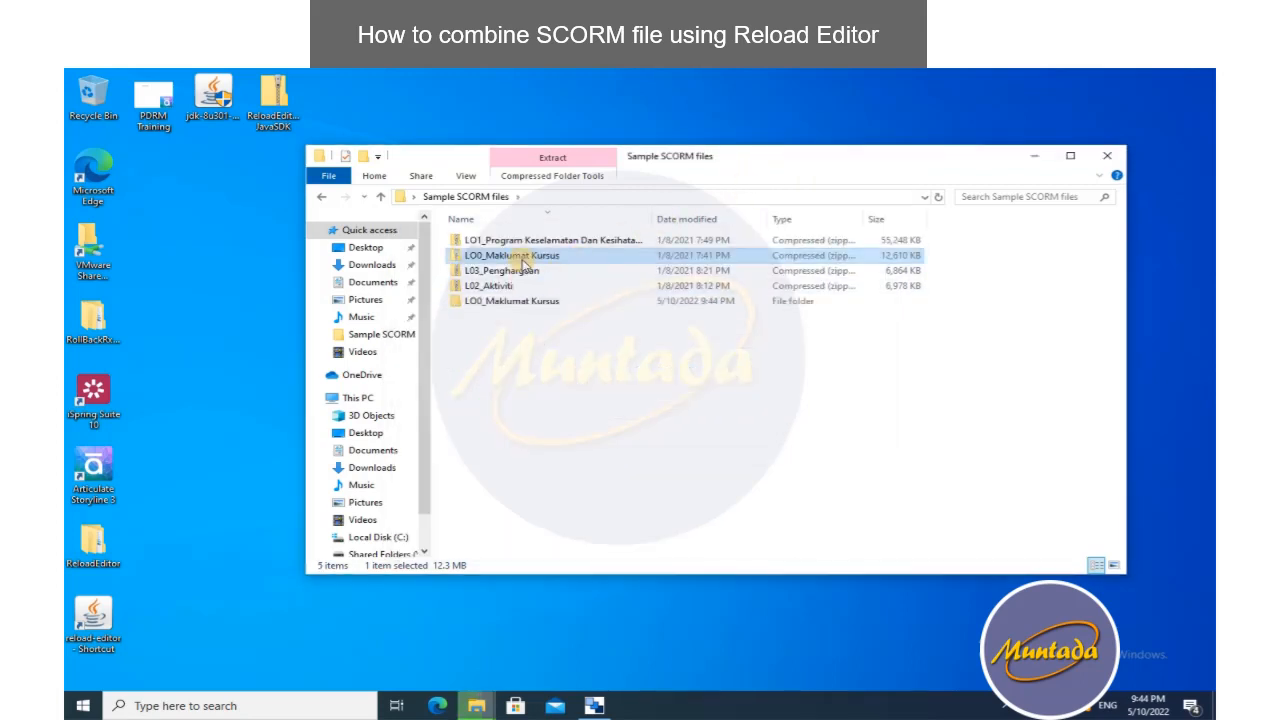
# - Extract the LO1_Program Keselamatan Dan Kesihatan Pekerjaan (KKP) Untuk Sektor Awam archive to its default folder inside Sample SCORM files
pyautogui.click(520, 240)
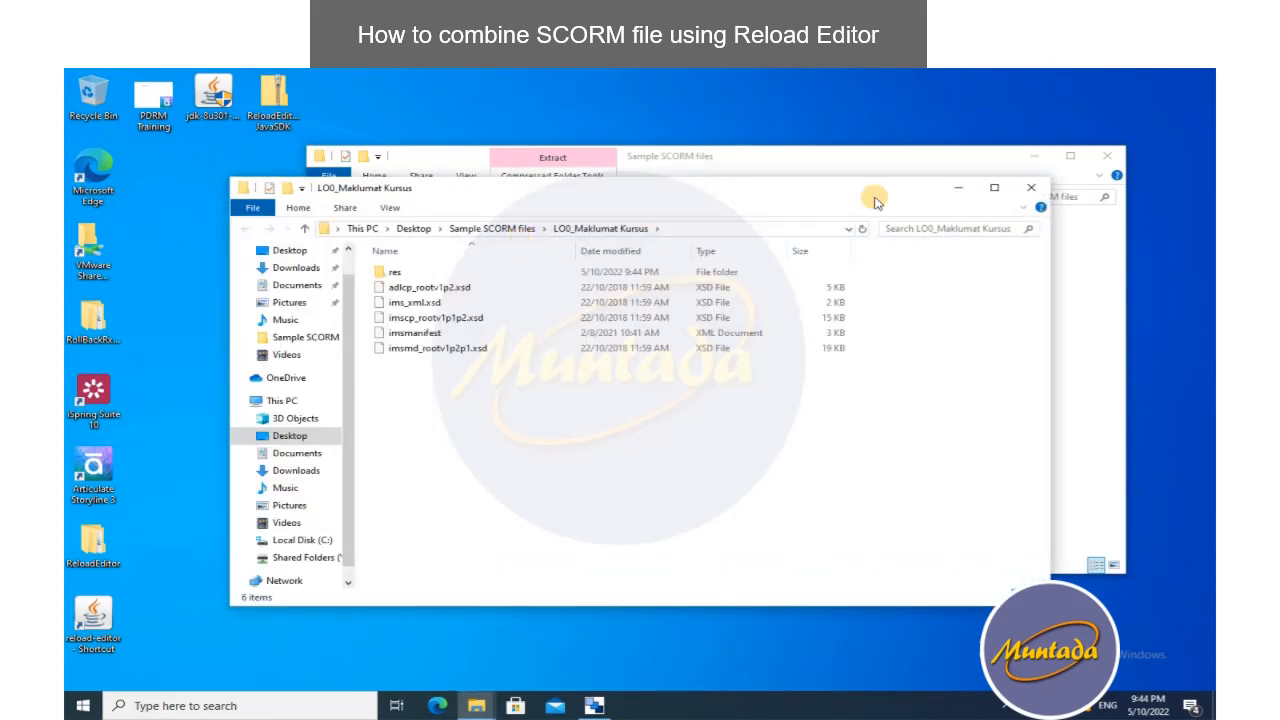
pyautogui.rightClick(520, 240)
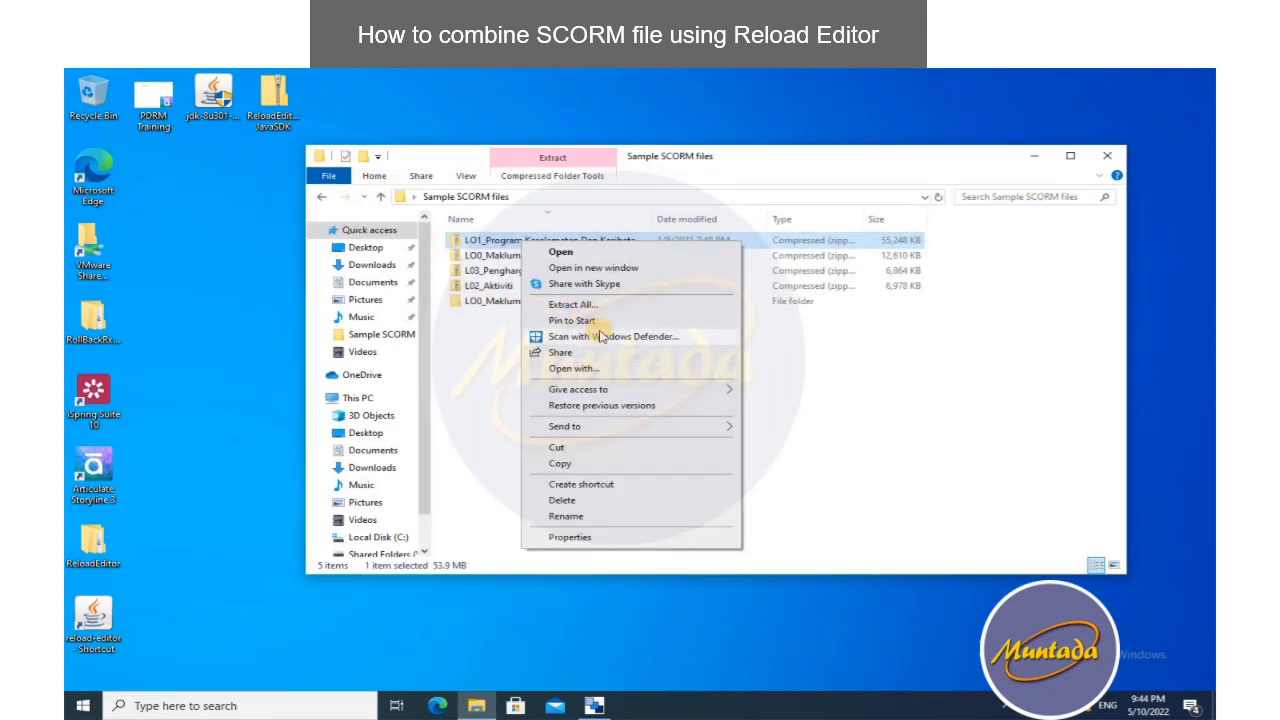
pyautogui.click(605, 300)
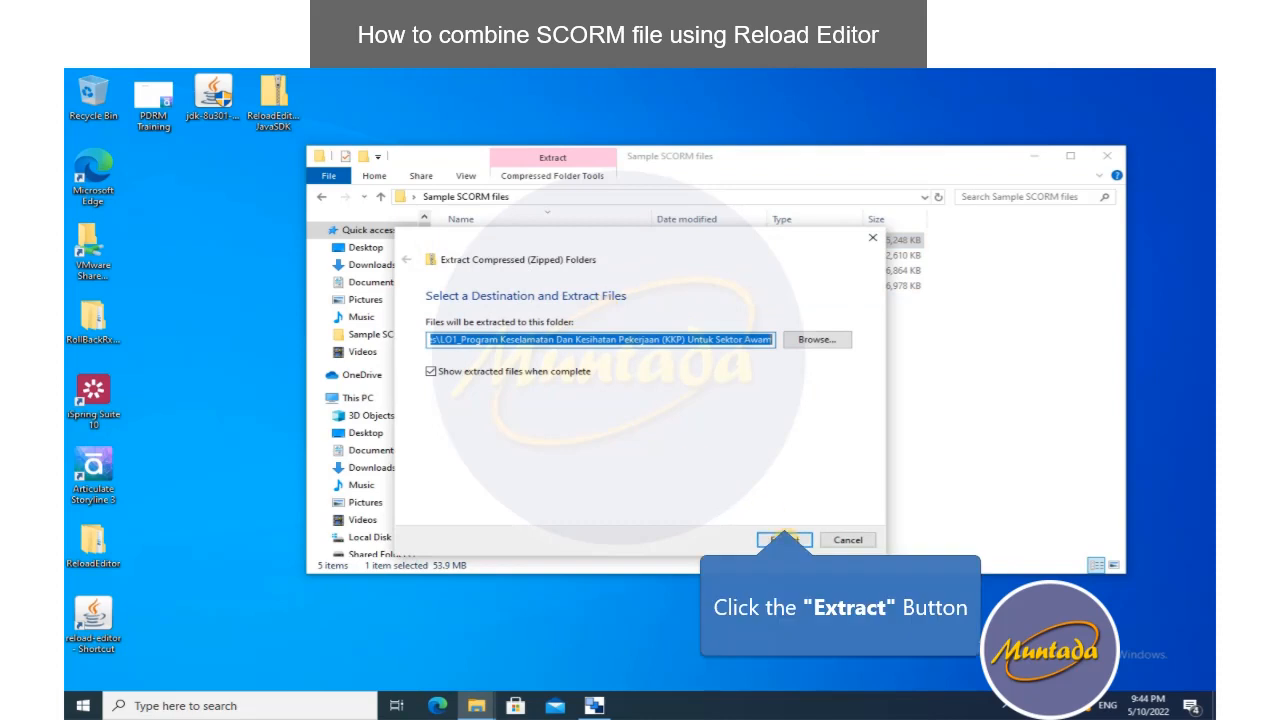
pyautogui.click(785, 540)
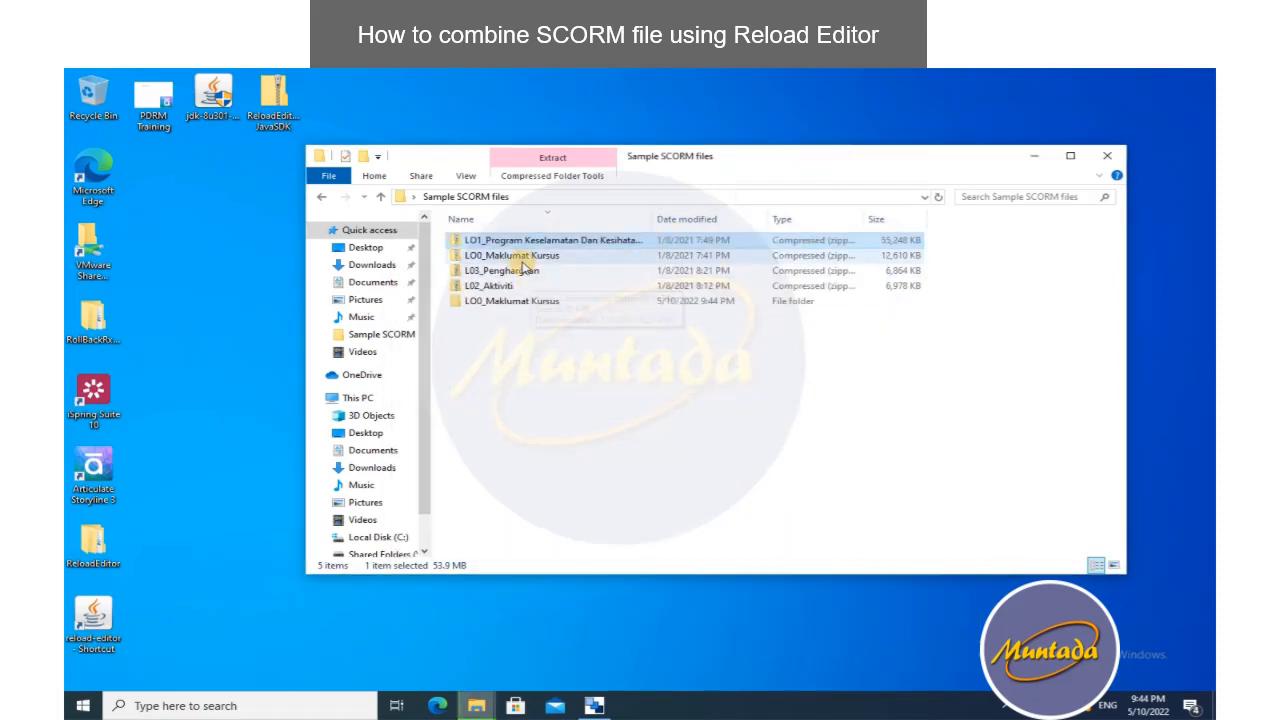
# - Extract the L02_Aktiviti archive to its default folder inside Sample SCORM files and return to the Sample SCORM files window
pyautogui.click(505, 286)
pyautogui.rightClick(511, 287)
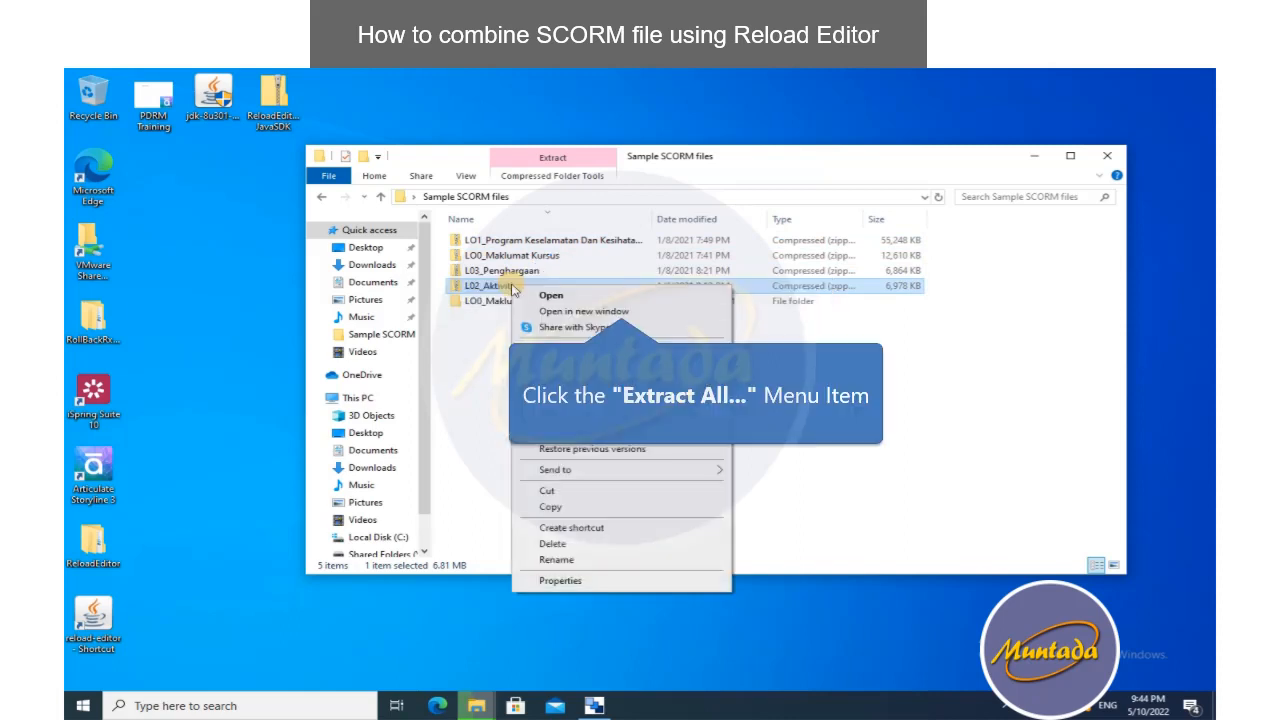
pyautogui.click(580, 347)
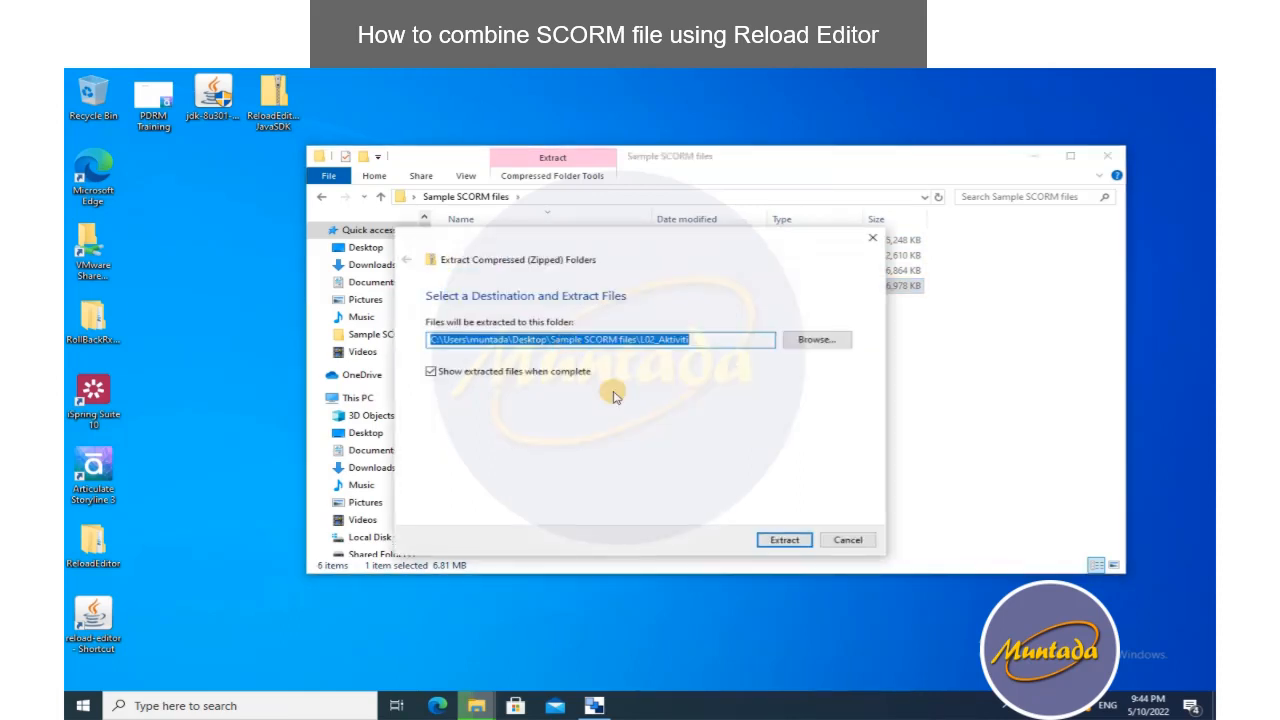
pyautogui.click(778, 540)
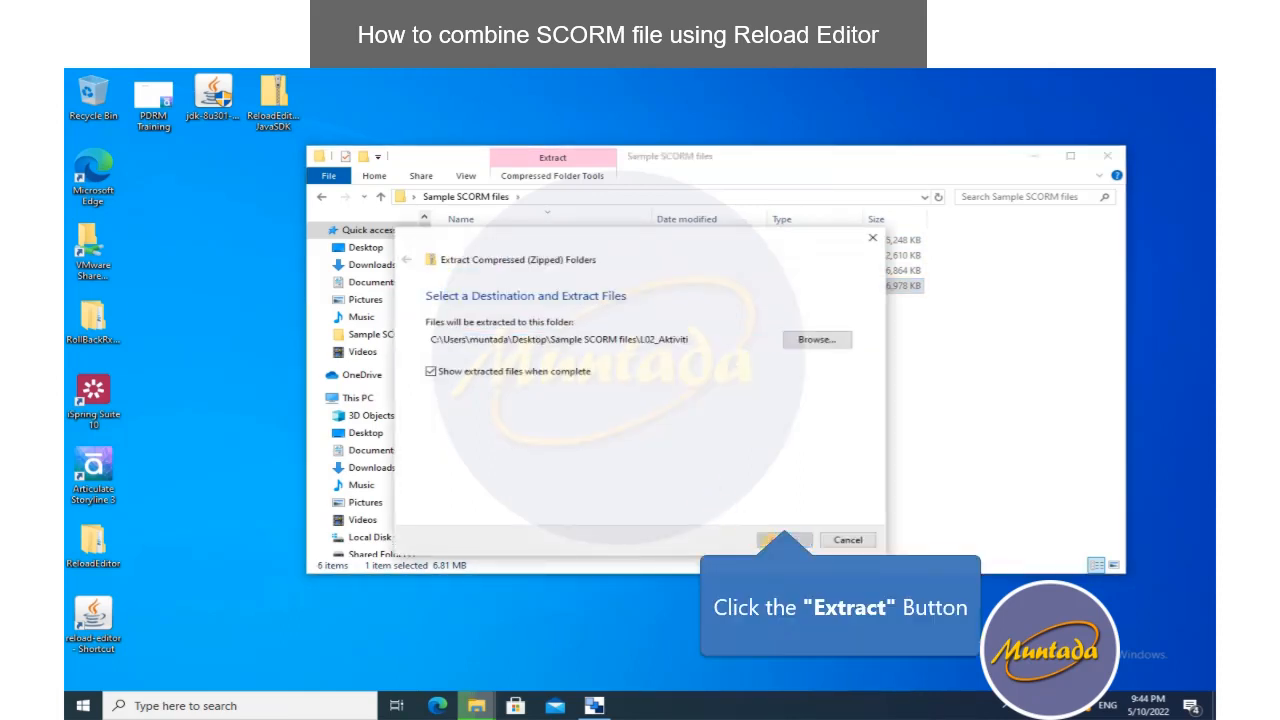
pyautogui.click(743, 166)
# - Extract the L03_Penghargaan archive to its default folder inside Sample SCORM files and close the extra windows showing extracted contents
pyautogui.click(558, 270)
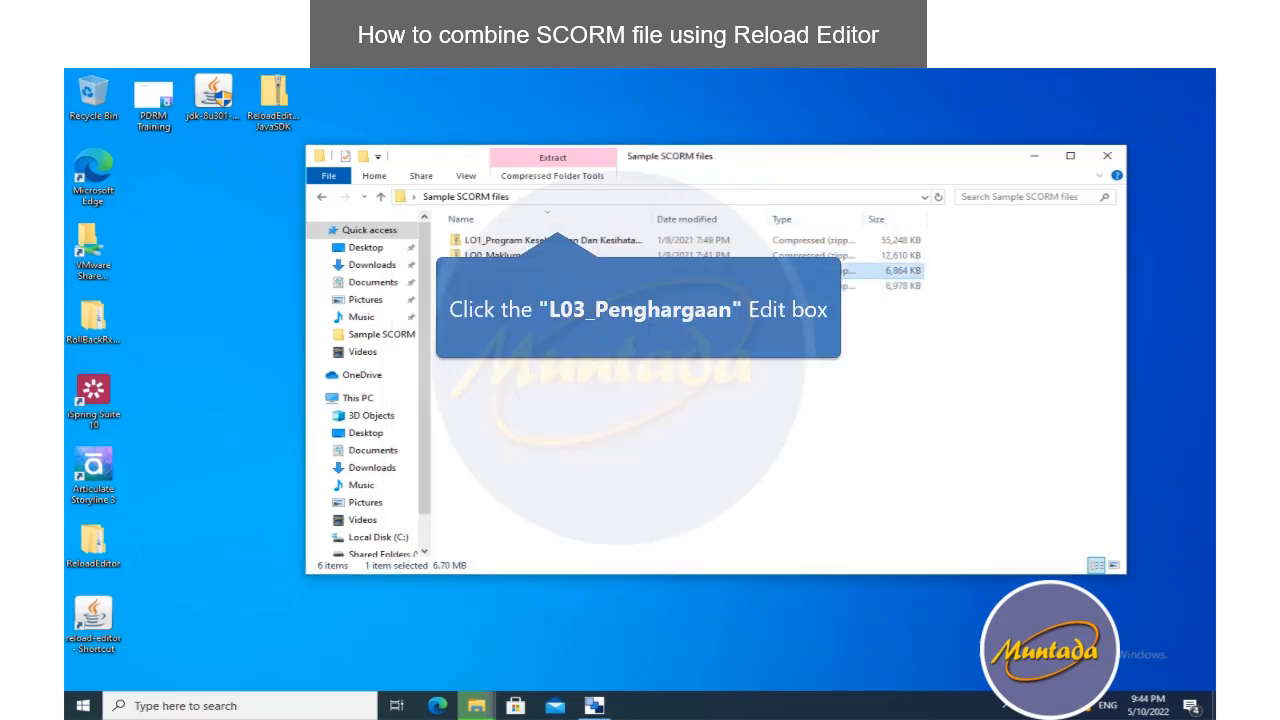
pyautogui.rightClick(508, 272)
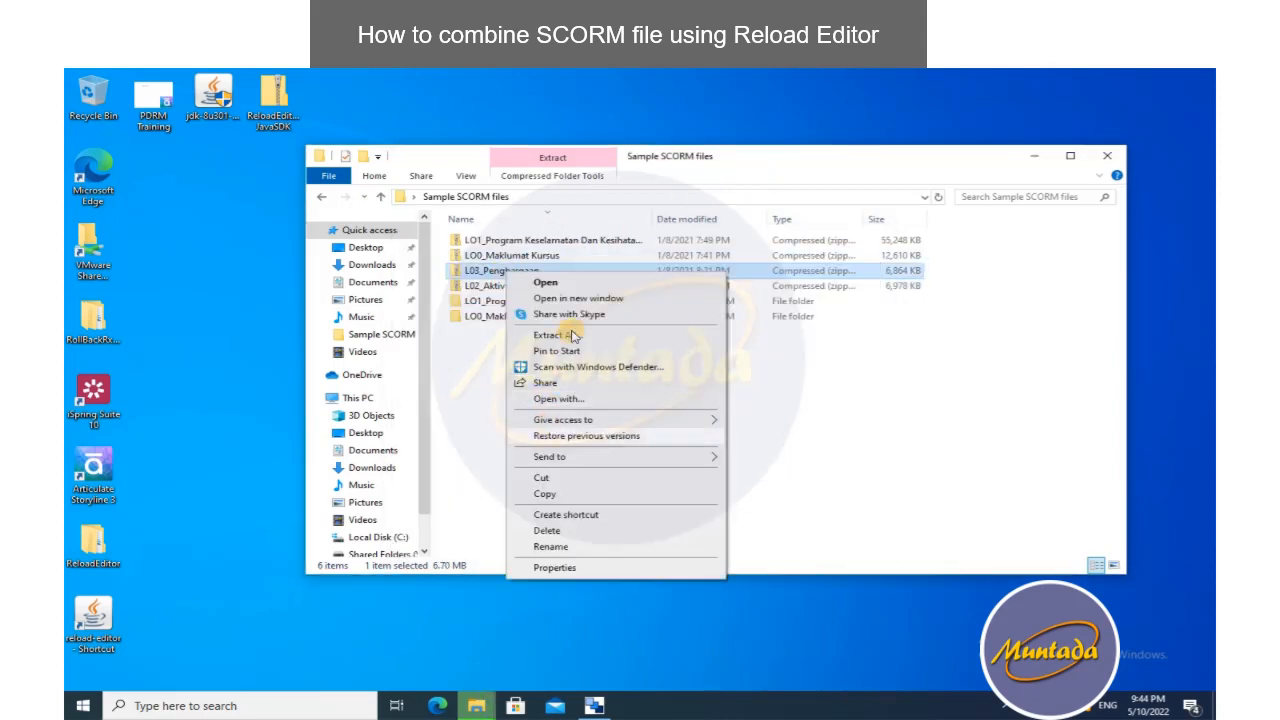
pyautogui.click(575, 336)
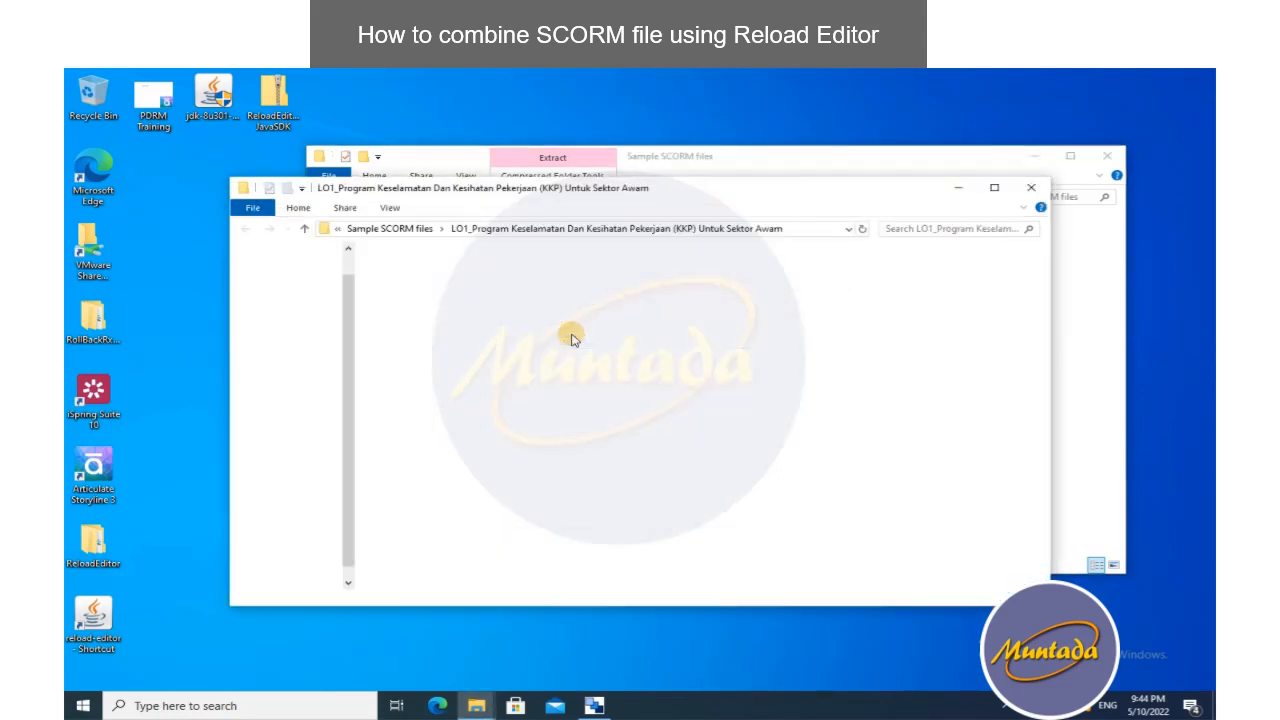
pyautogui.click(1031, 187)
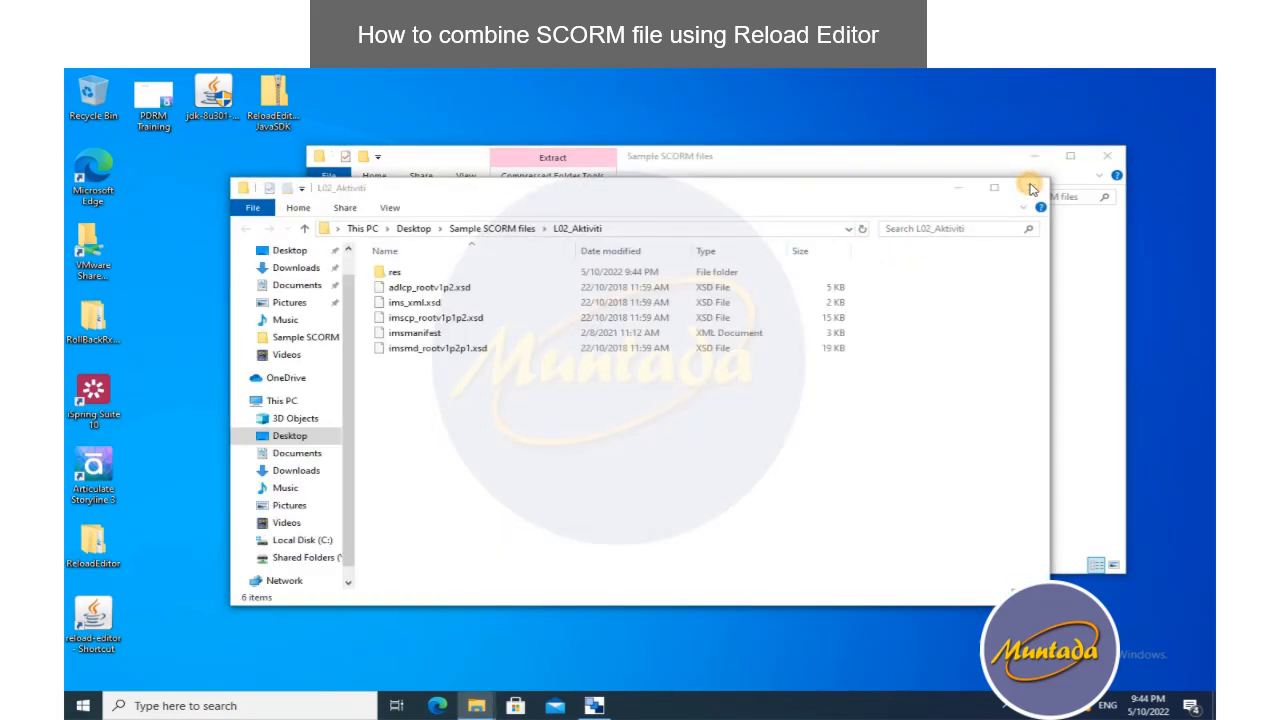
pyautogui.click(1031, 187)
pyautogui.click(1031, 187)
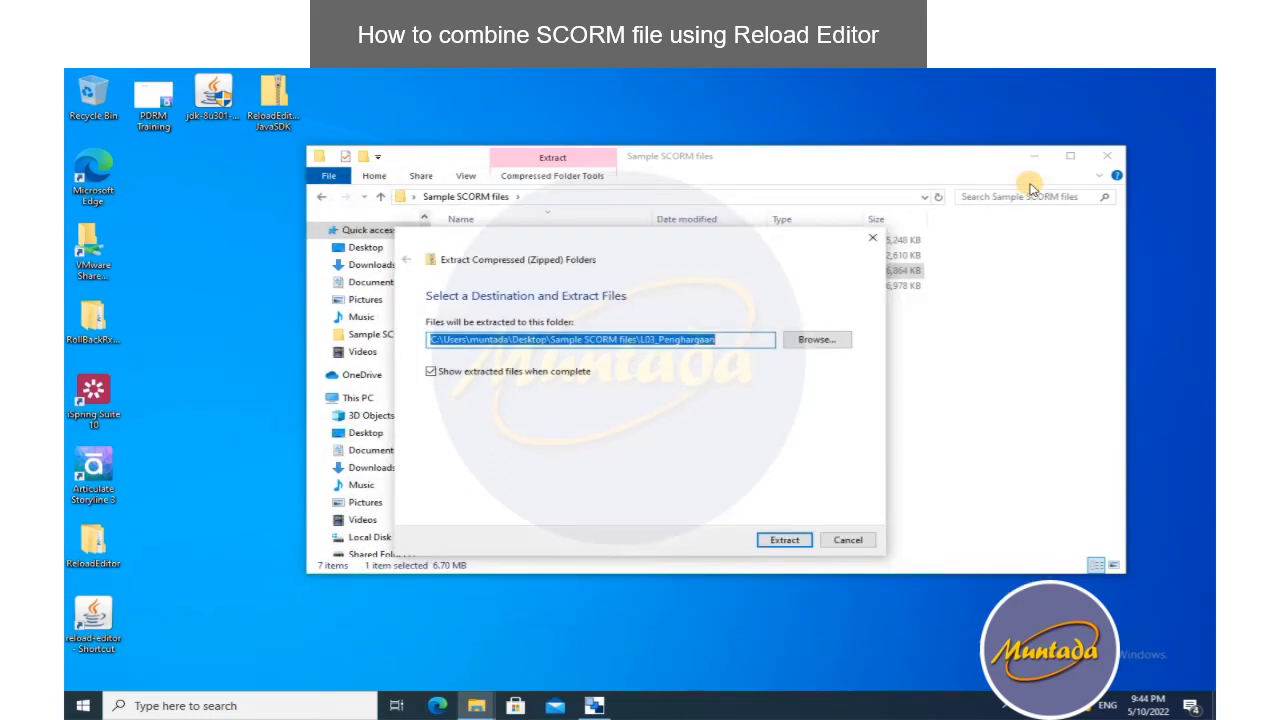
pyautogui.click(788, 540)
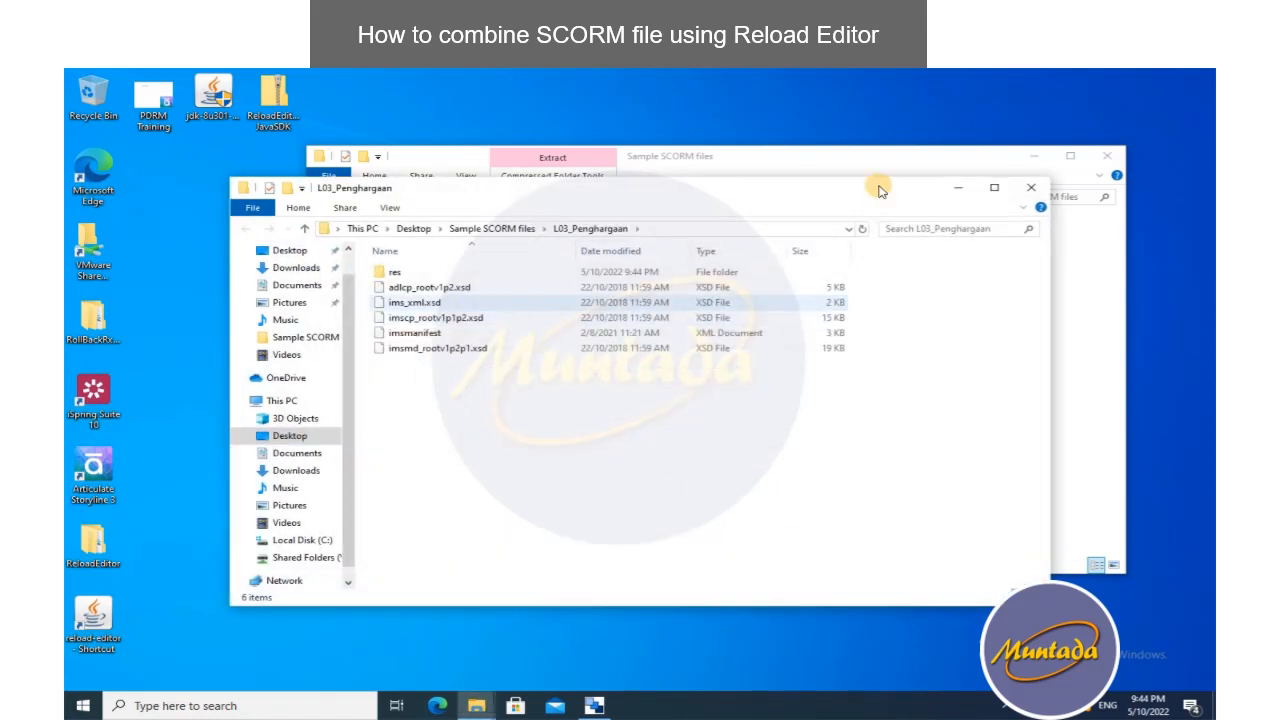
pyautogui.click(1031, 187)
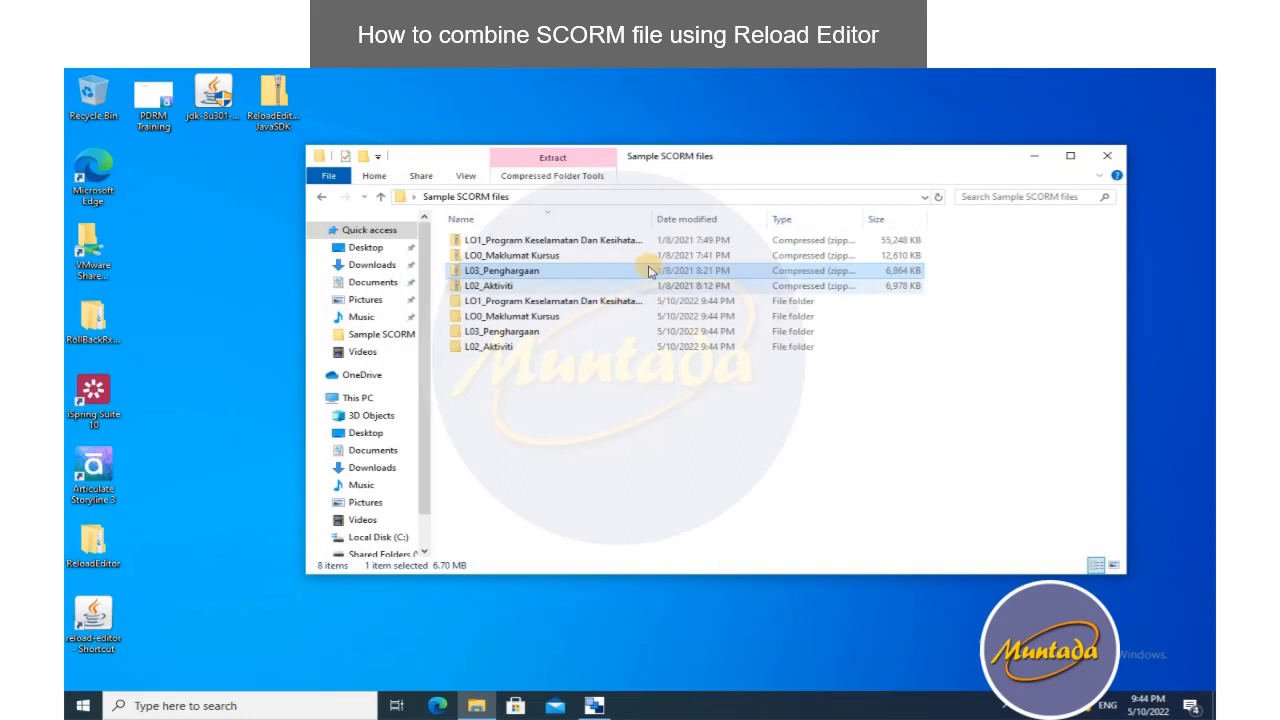
# - Maximize the Sample SCORM files window and move the res folder out of the LO0_Maklumat Kursus folder into Sample SCORM files
pyautogui.click(557, 301)
pyautogui.click(557, 316)
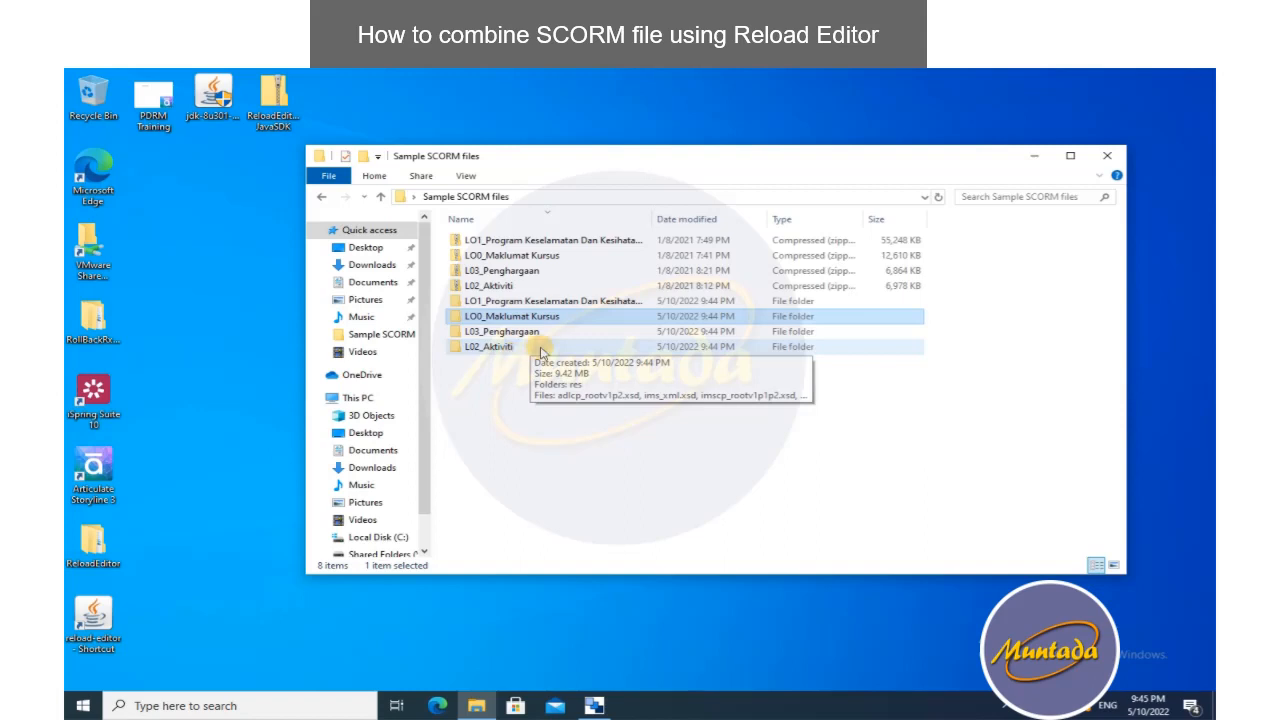
pyautogui.click(1070, 155)
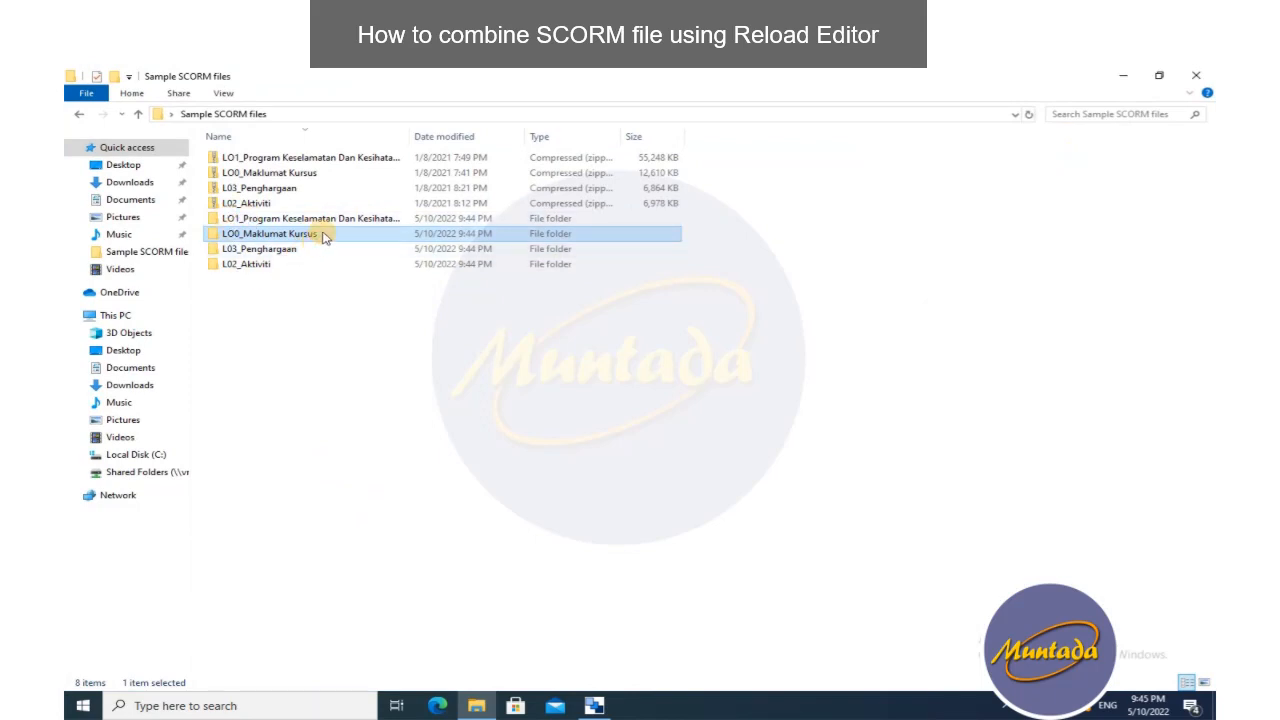
pyautogui.doubleClick(262, 233)
pyautogui.click(226, 159)
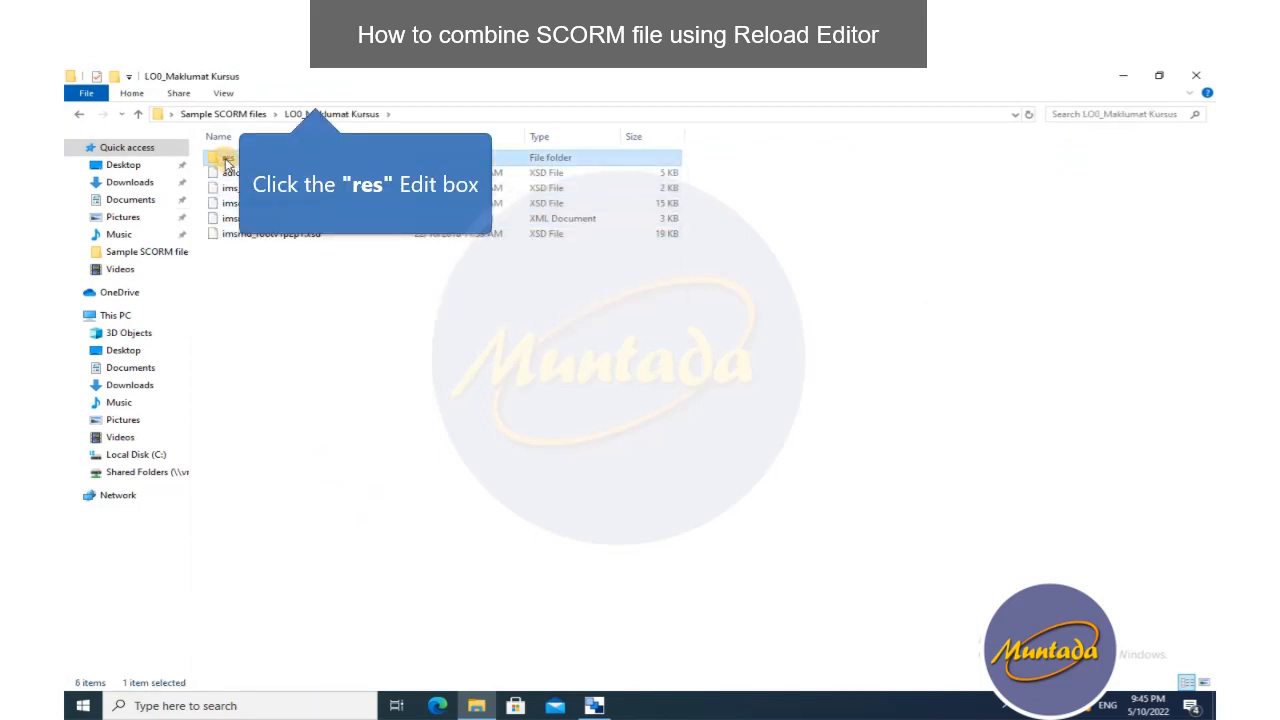
pyautogui.rightClick(226, 161)
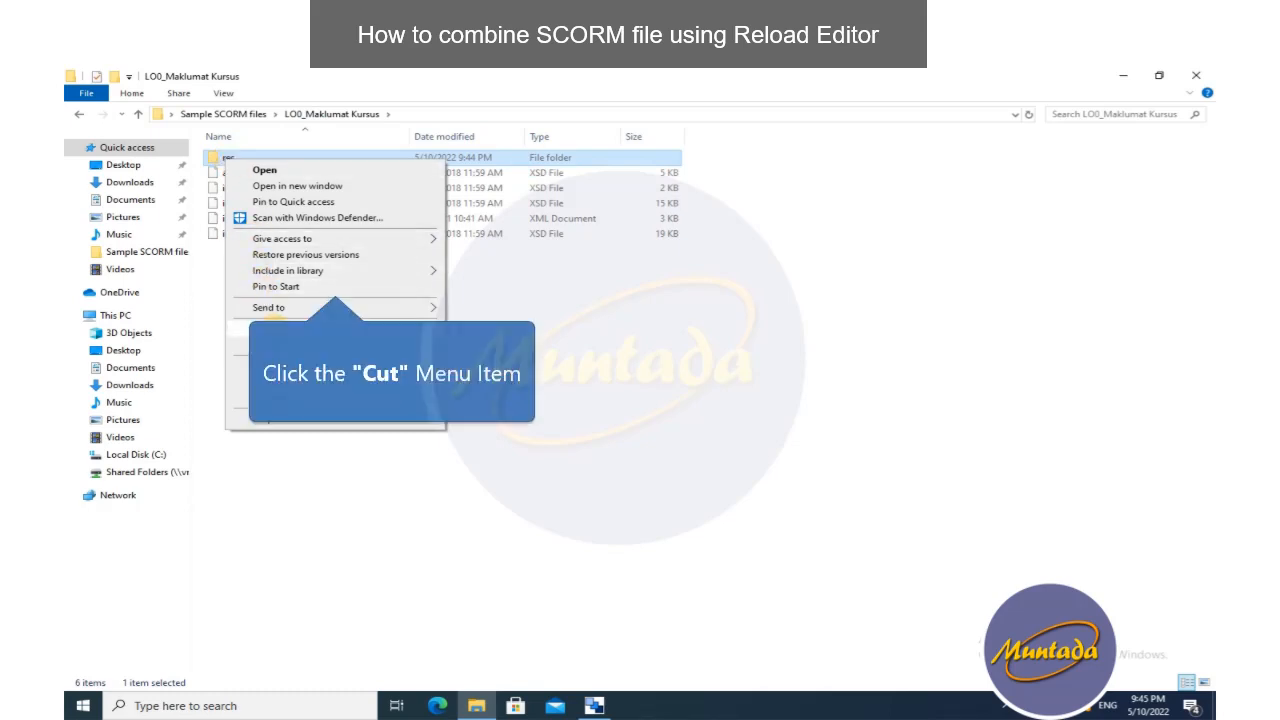
pyautogui.click(274, 330)
pyautogui.click(138, 115)
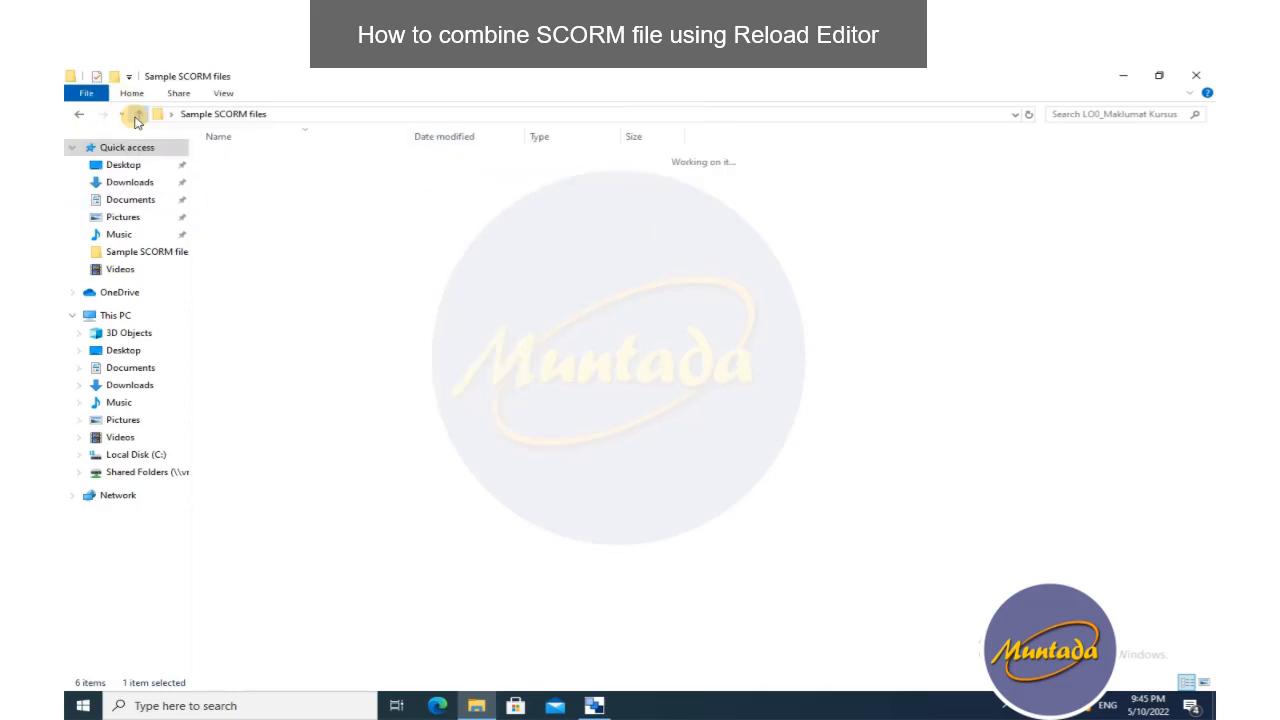
pyautogui.click(281, 379)
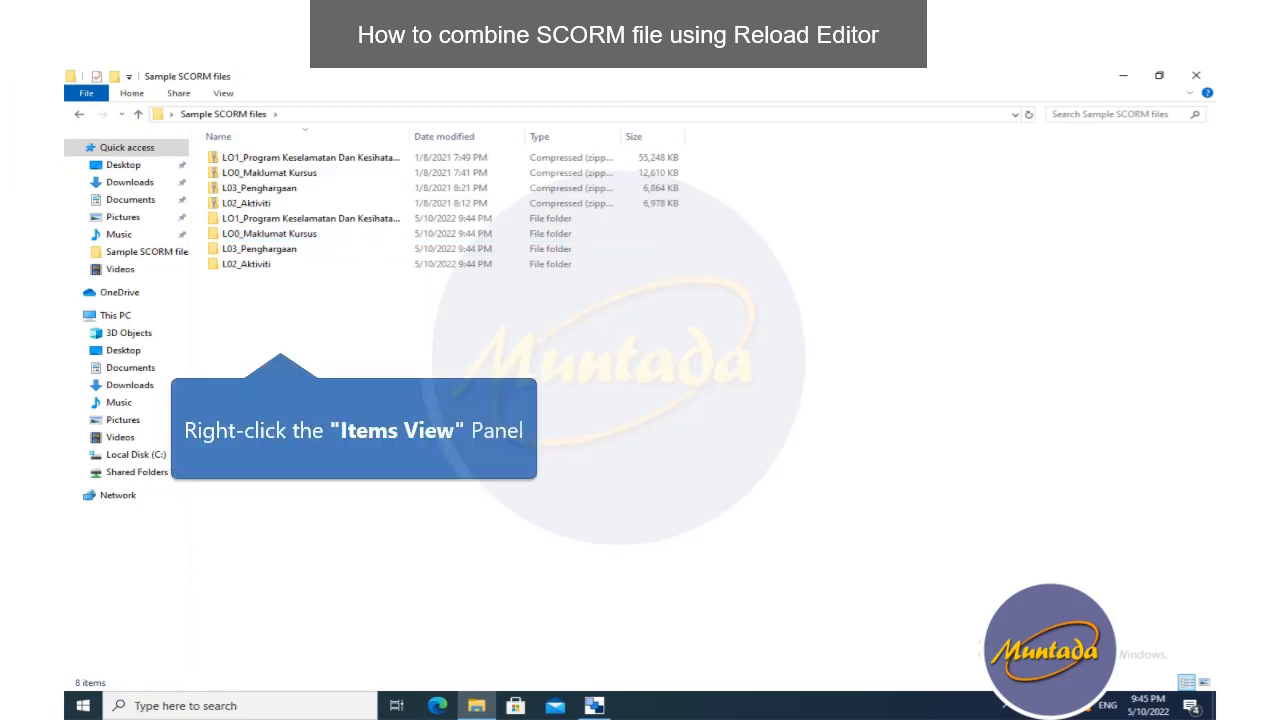
pyautogui.rightClick(281, 379)
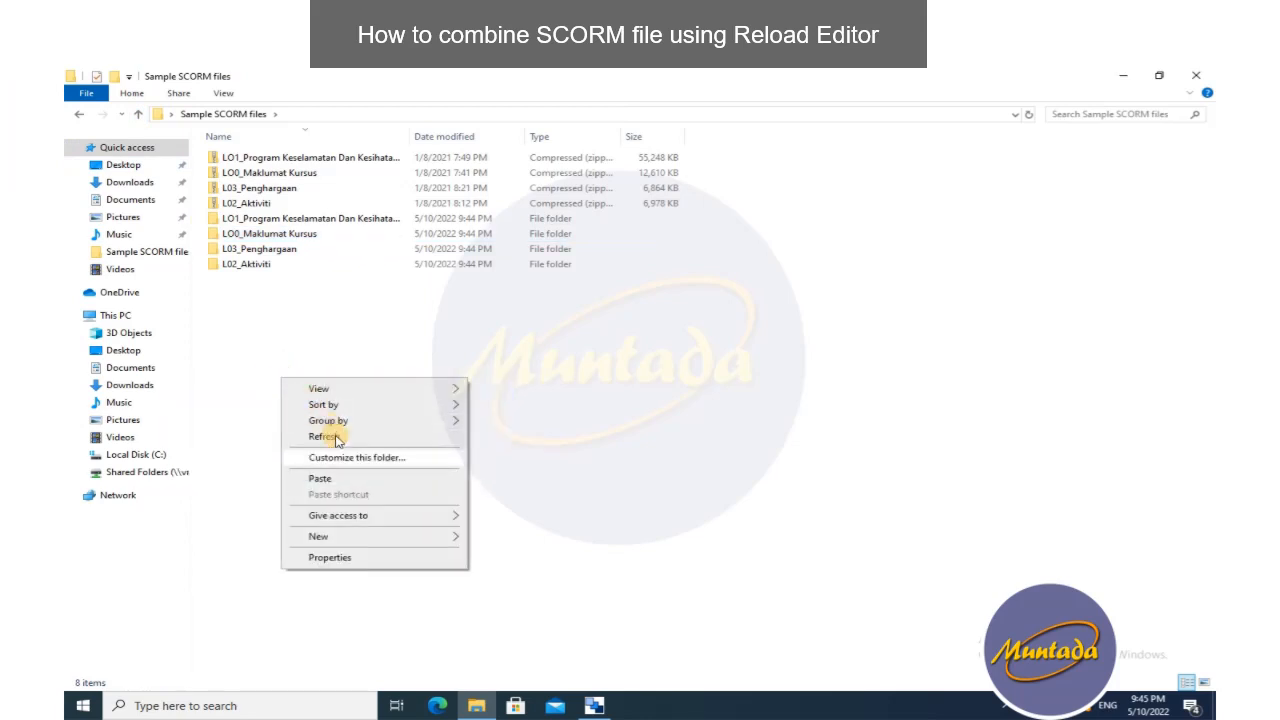
pyautogui.click(322, 478)
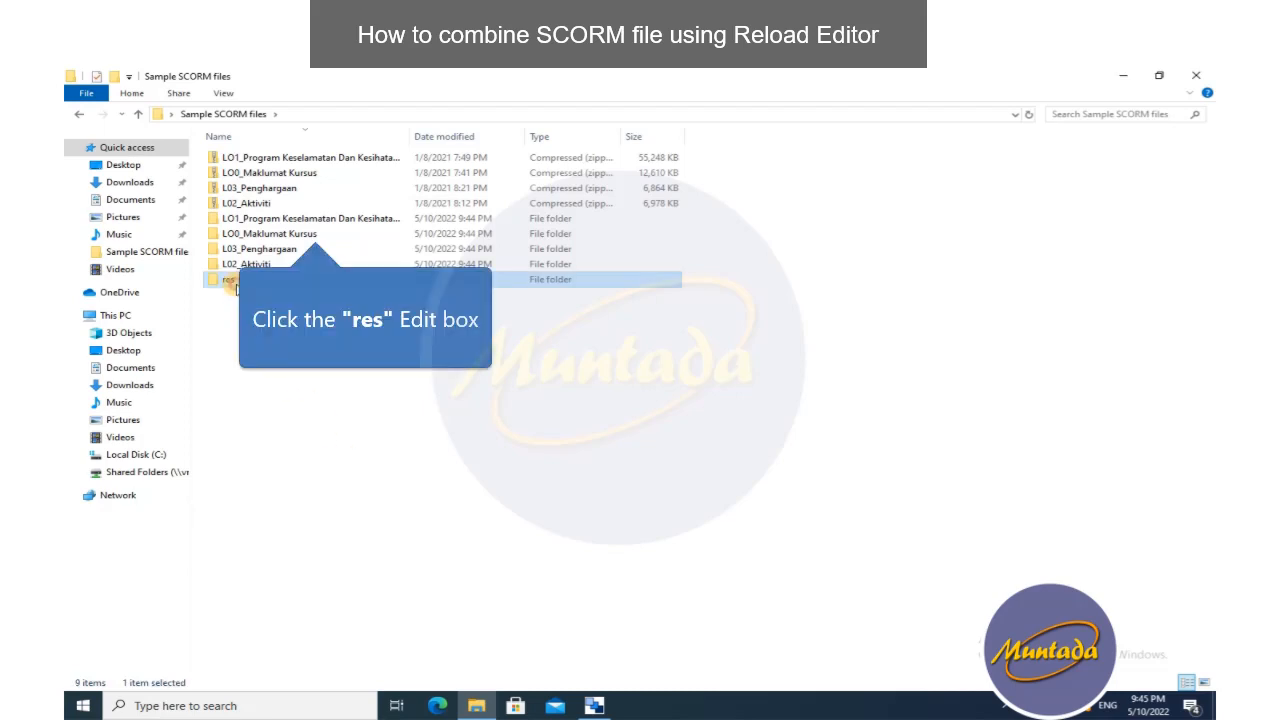
# - Rename the res folder taken from LO0_Maklumat Kursus as res0
pyautogui.click(232, 279)
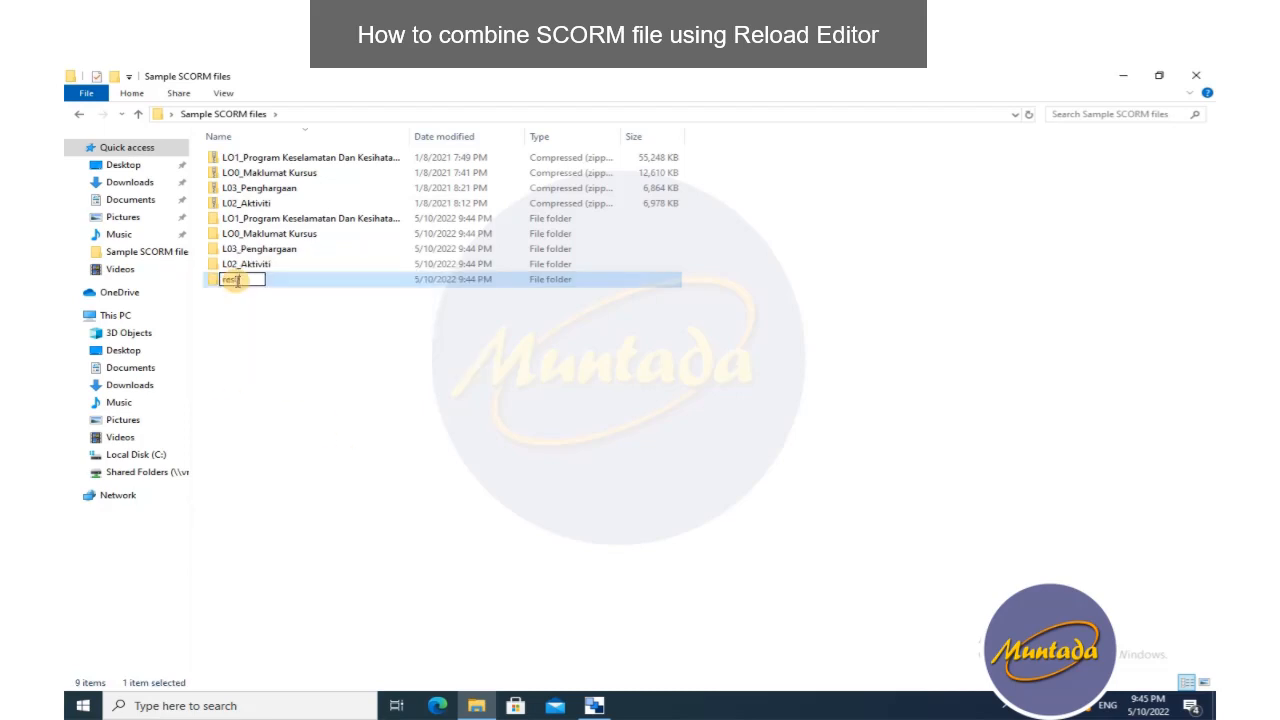
pyautogui.write('0')
pyautogui.press('Return')
# - Move the res folder out of the extracted LO1_Program Keselamatan folder into Sample SCORM files and rename it res1
pyautogui.doubleClick(281, 219)
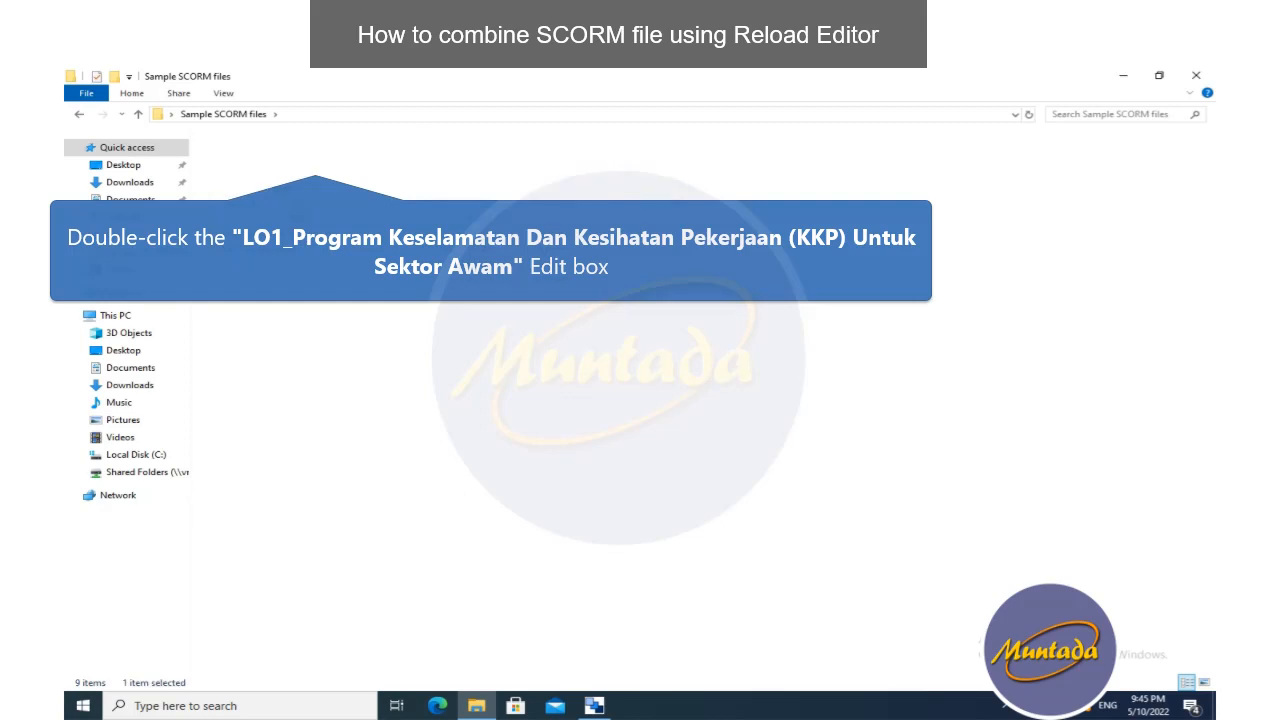
pyautogui.click(229, 158)
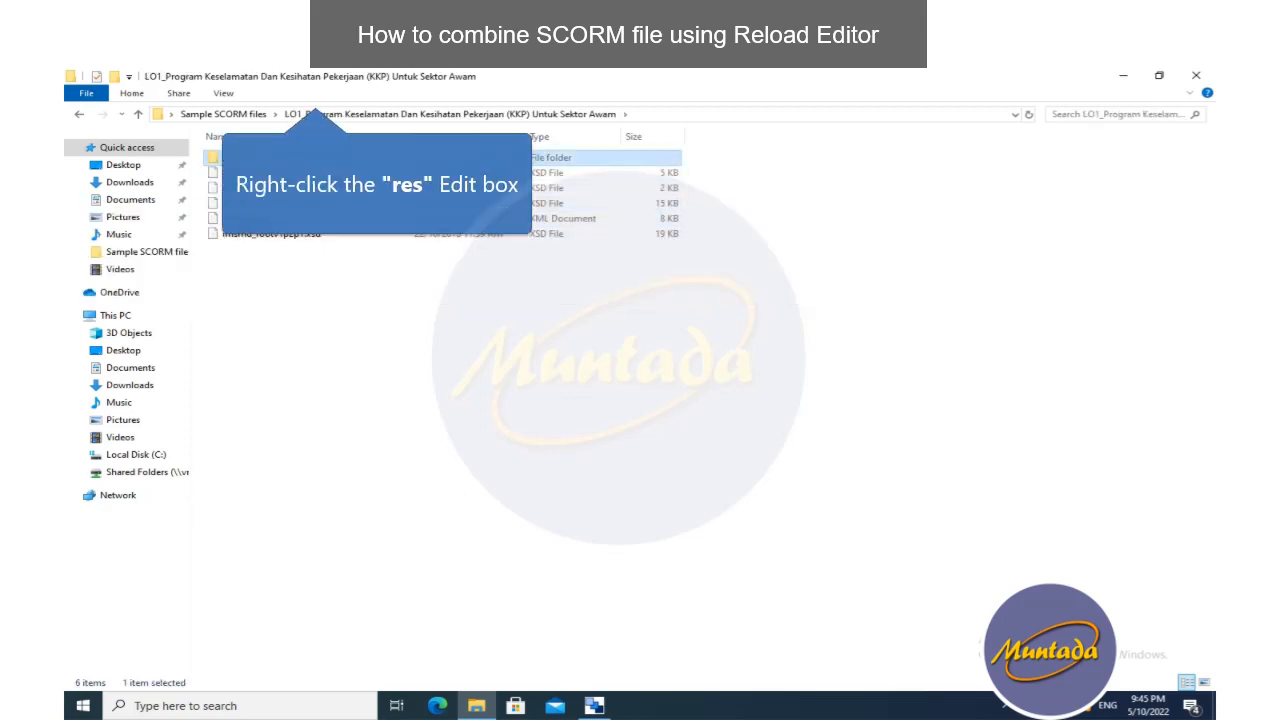
pyautogui.rightClick(240, 158)
pyautogui.click(300, 324)
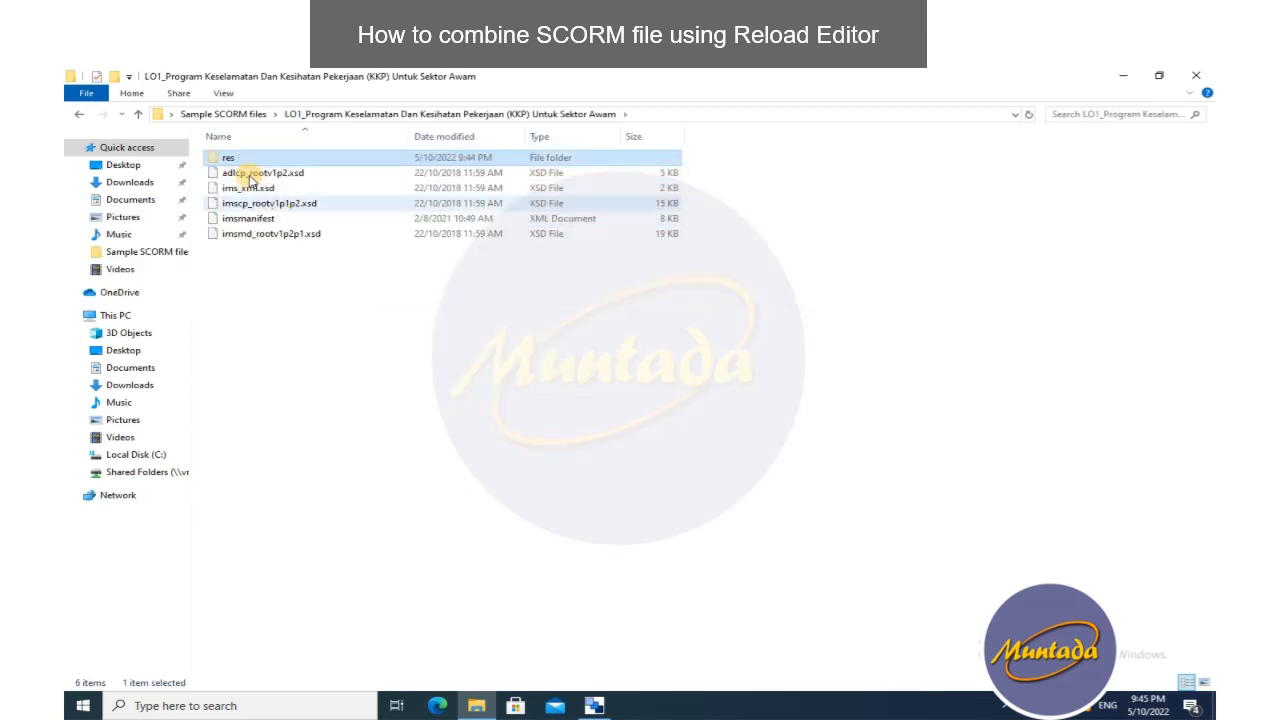
pyautogui.click(138, 114)
pyautogui.rightClick(285, 330)
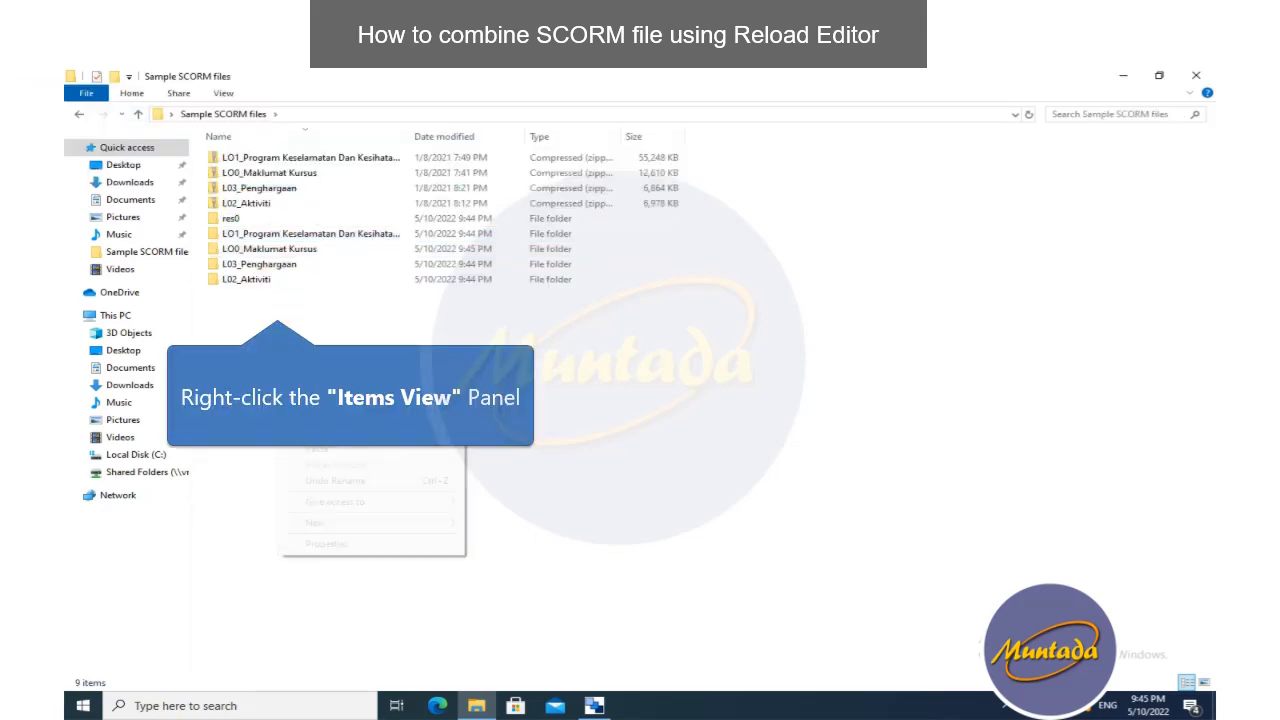
pyautogui.click(330, 448)
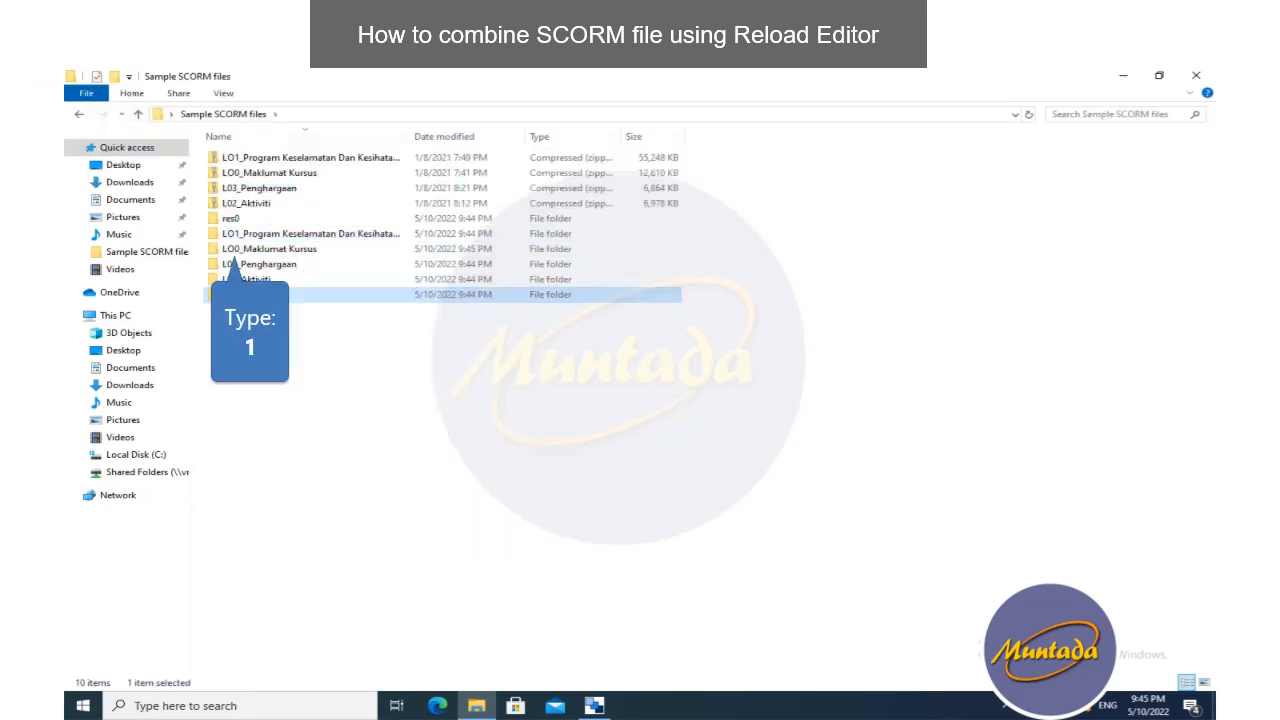
pyautogui.write('1')
pyautogui.click(286, 429)
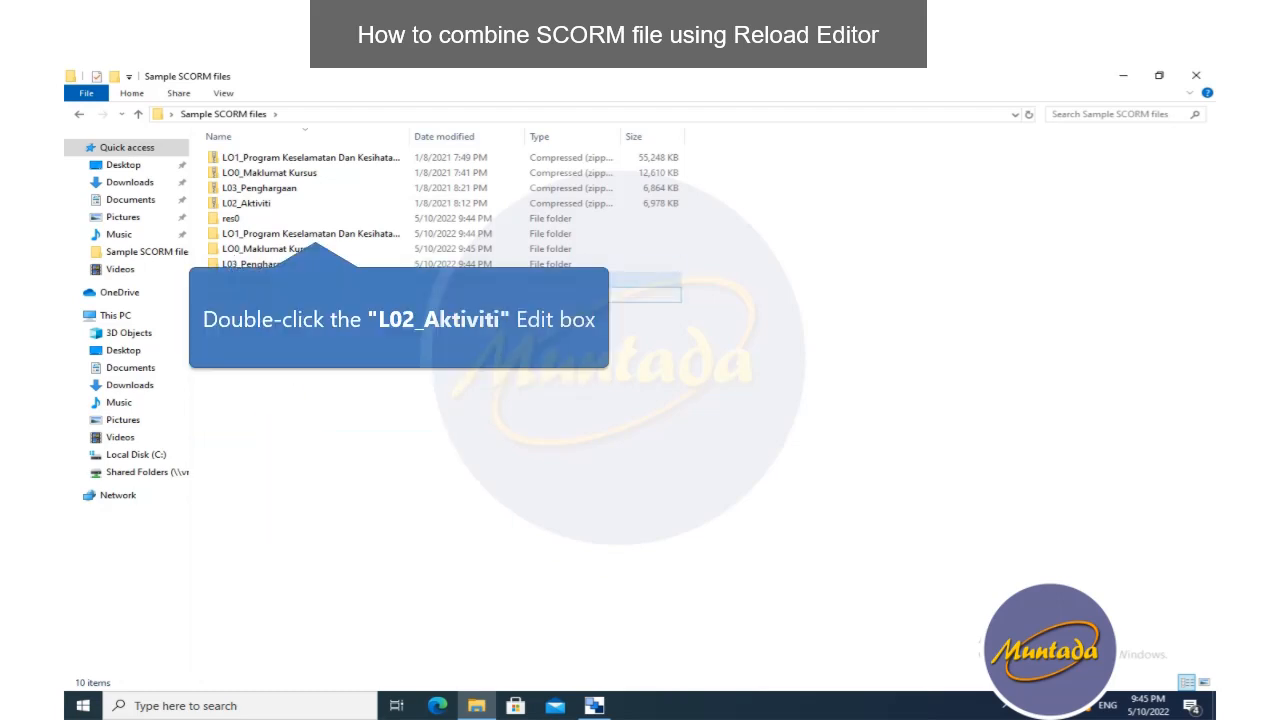
# - Move the res folder out of the extracted L02_Aktiviti folder into Sample SCORM files and rename it res2
pyautogui.doubleClick(254, 281)
pyautogui.click(228, 159)
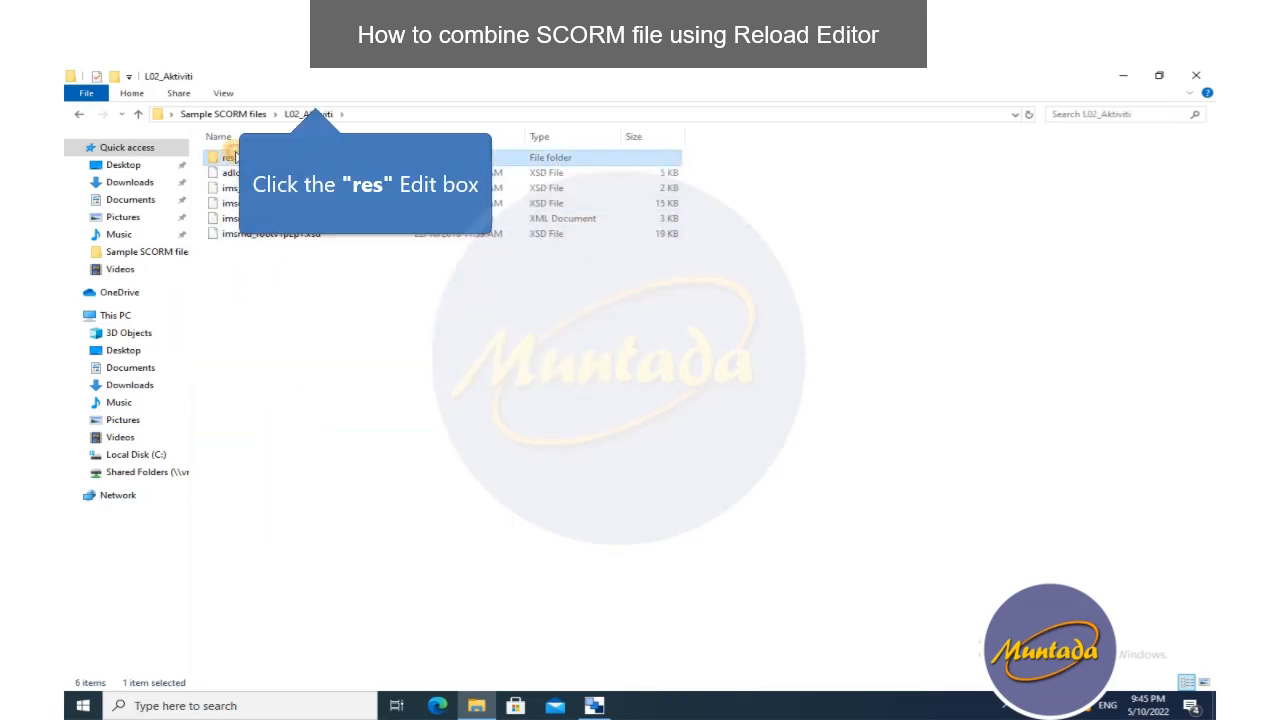
pyautogui.rightClick(228, 159)
pyautogui.click(285, 320)
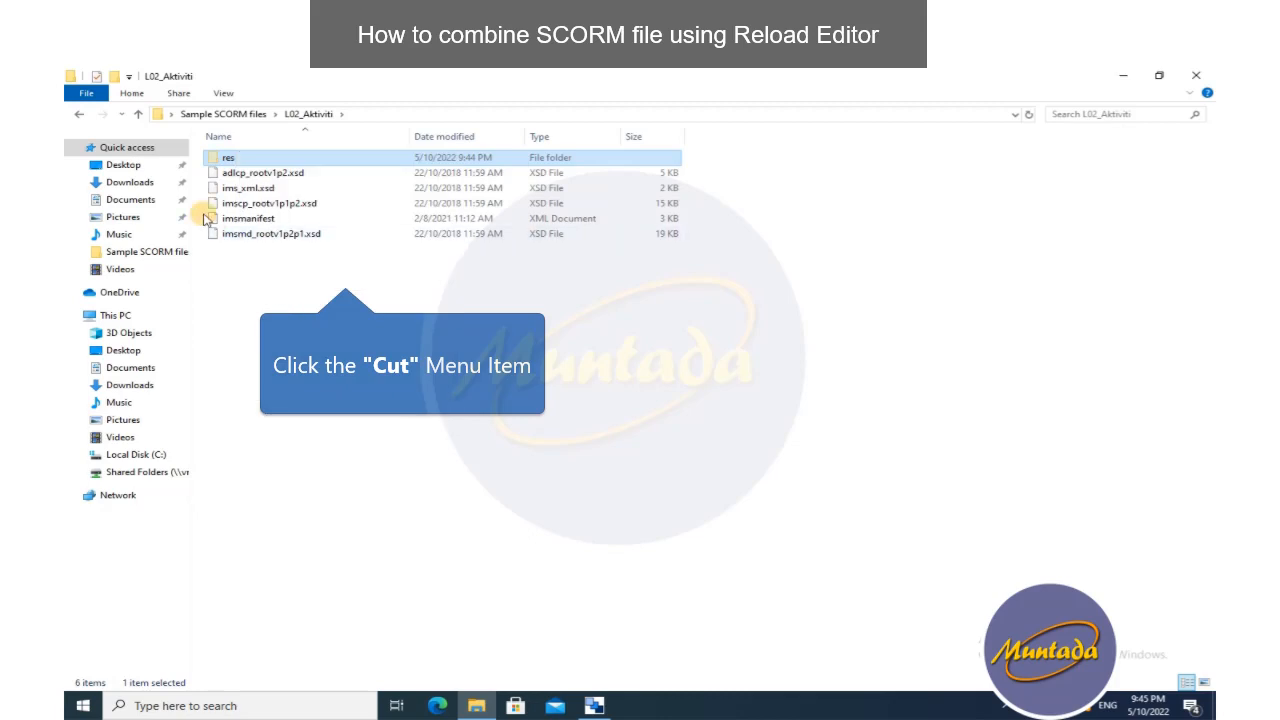
pyautogui.click(138, 114)
pyautogui.rightClick(282, 382)
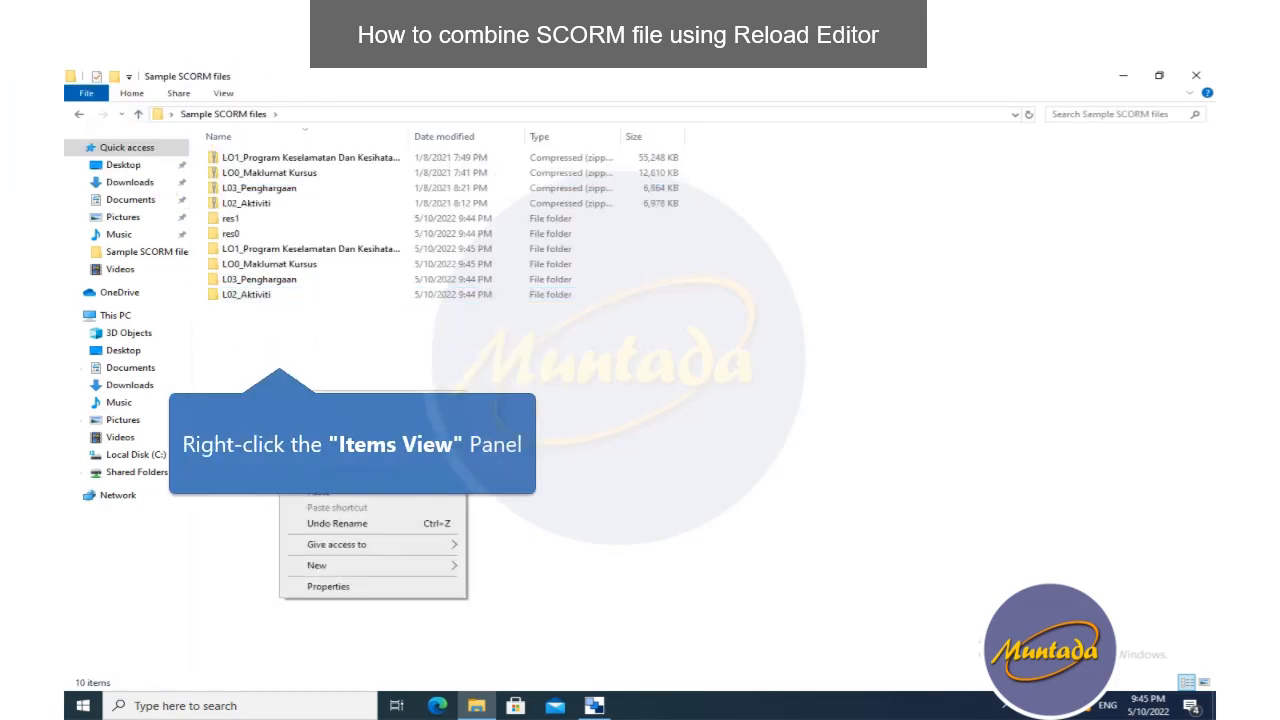
pyautogui.click(330, 491)
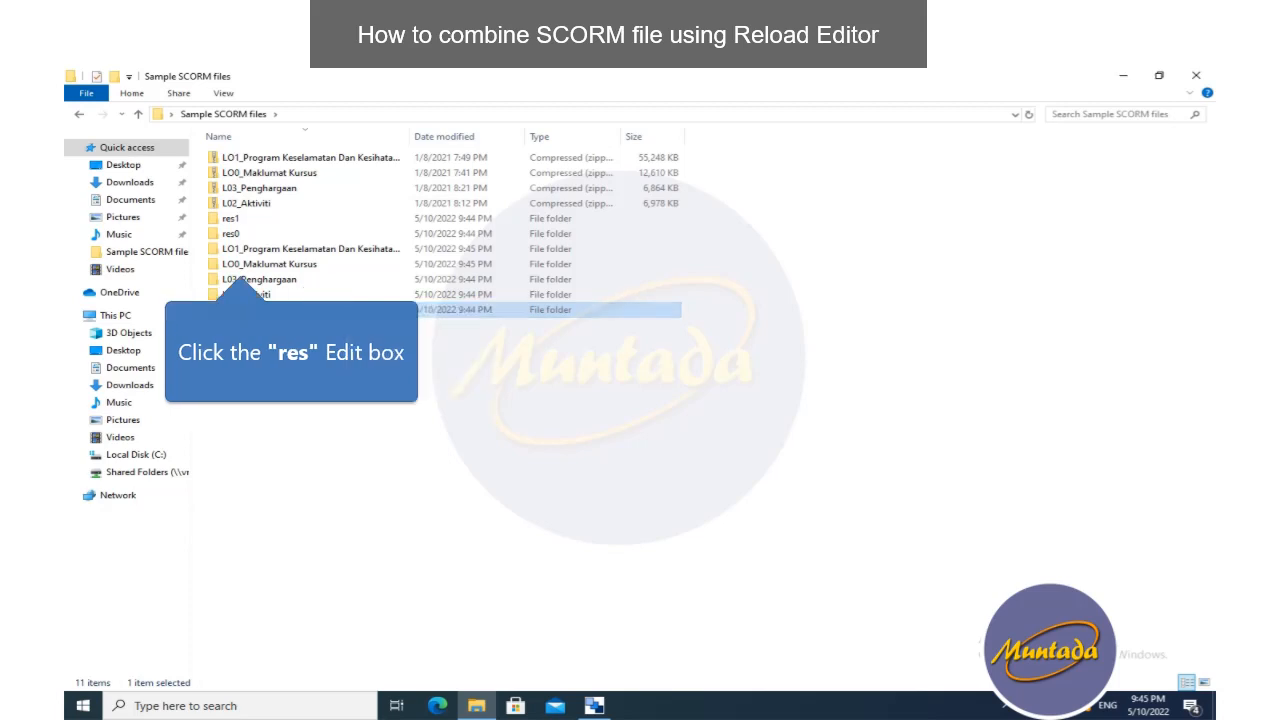
pyautogui.click(243, 310)
pyautogui.write('2')
pyautogui.click(270, 279)
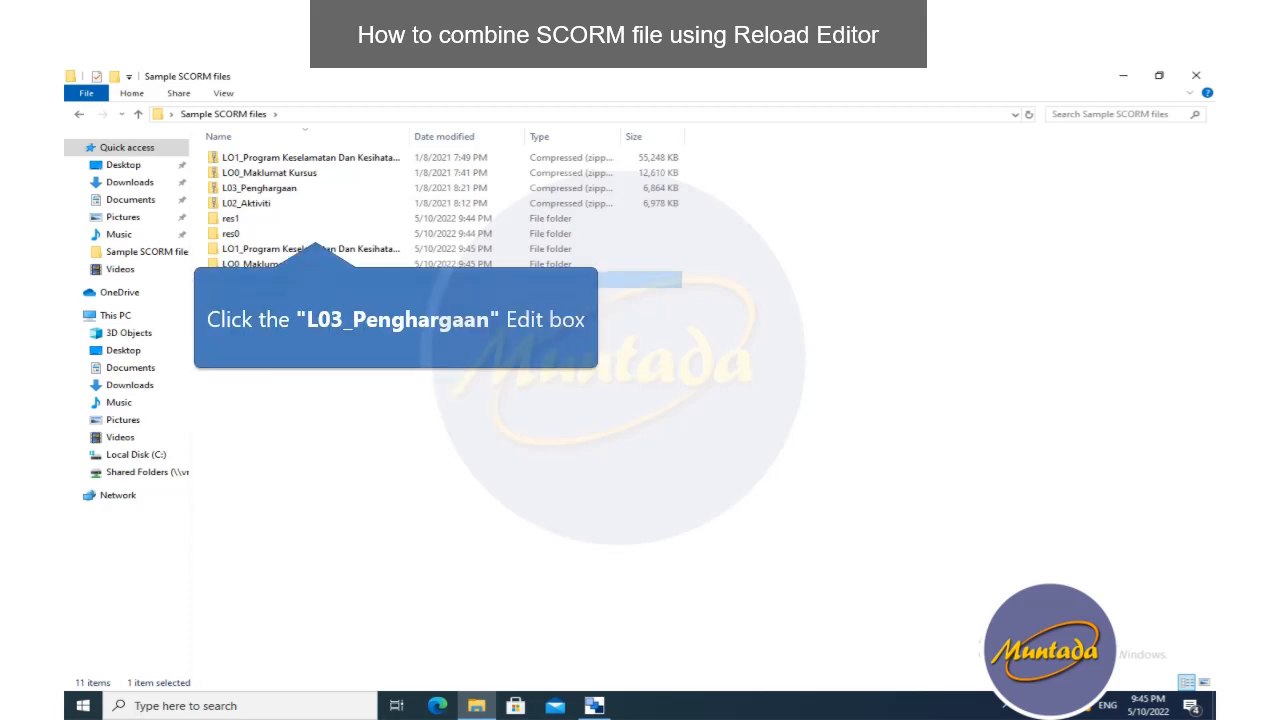
# - Move the res folder out of the extracted L03_Penghargaan folder into Sample SCORM files and rename it res3
pyautogui.doubleClick(270, 279)
pyautogui.click(230, 160)
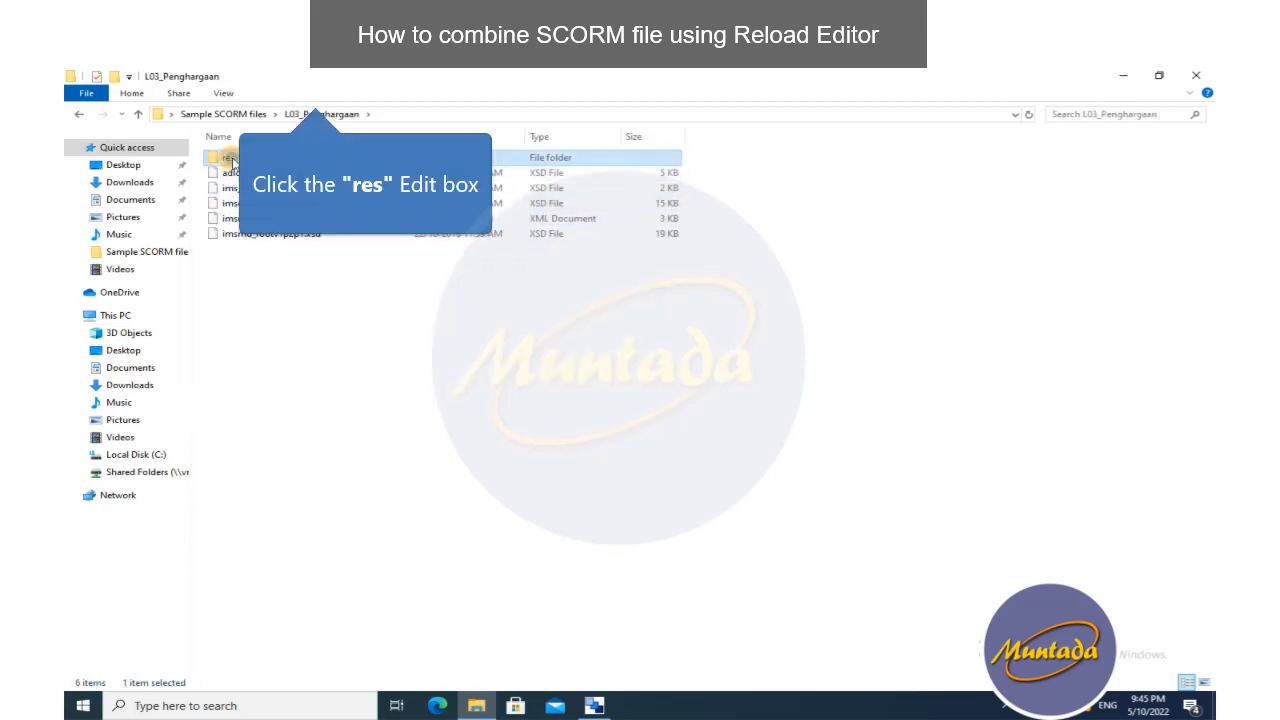
pyautogui.rightClick(230, 160)
pyautogui.click(265, 323)
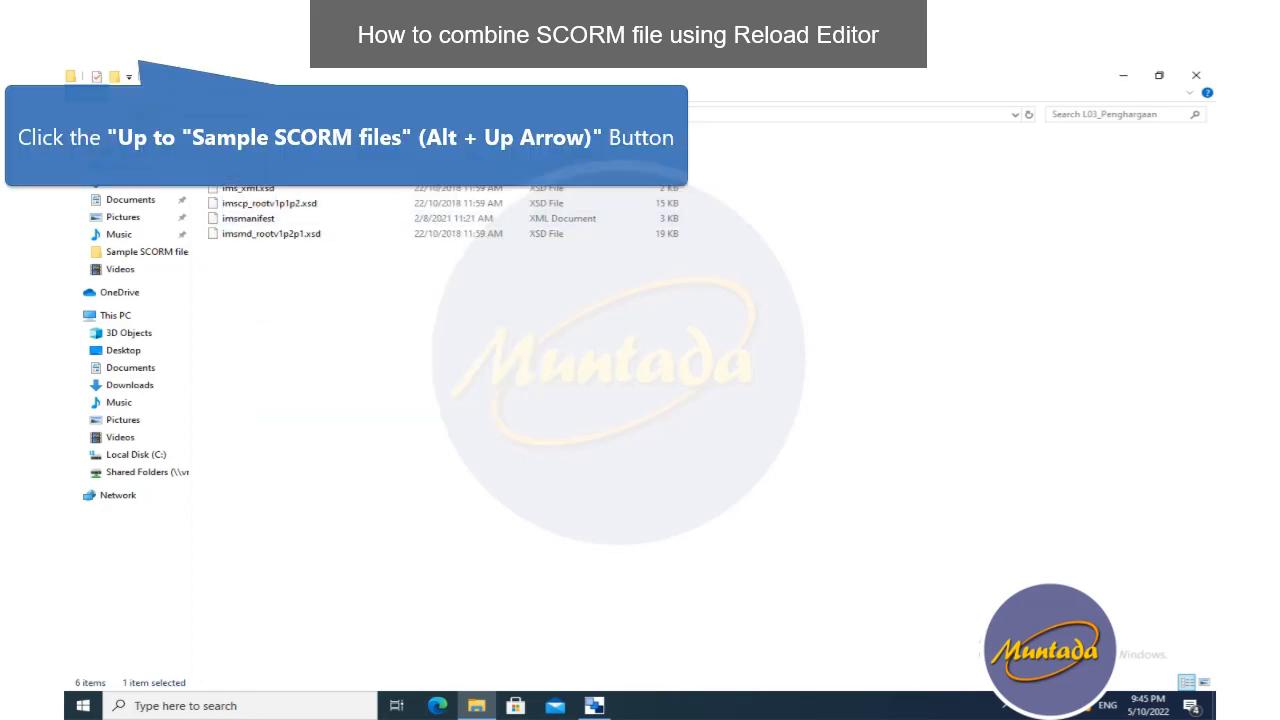
pyautogui.click(138, 114)
pyautogui.rightClick(302, 398)
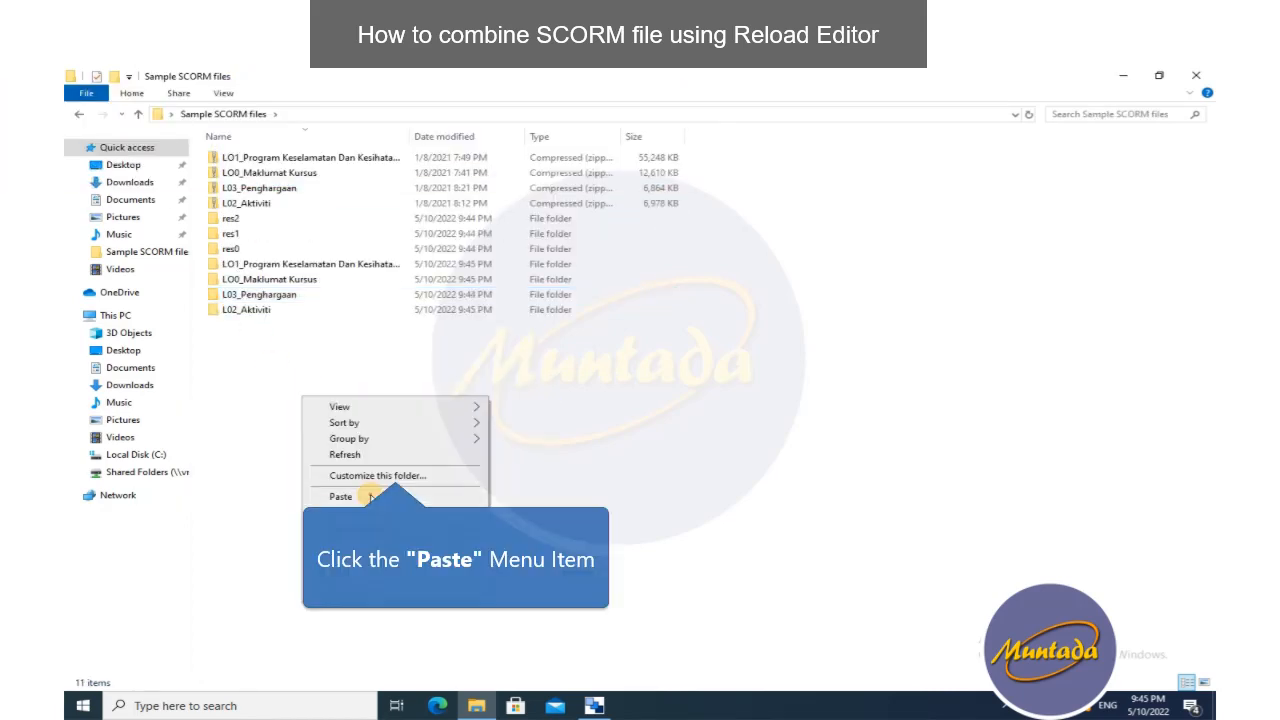
pyautogui.click(341, 496)
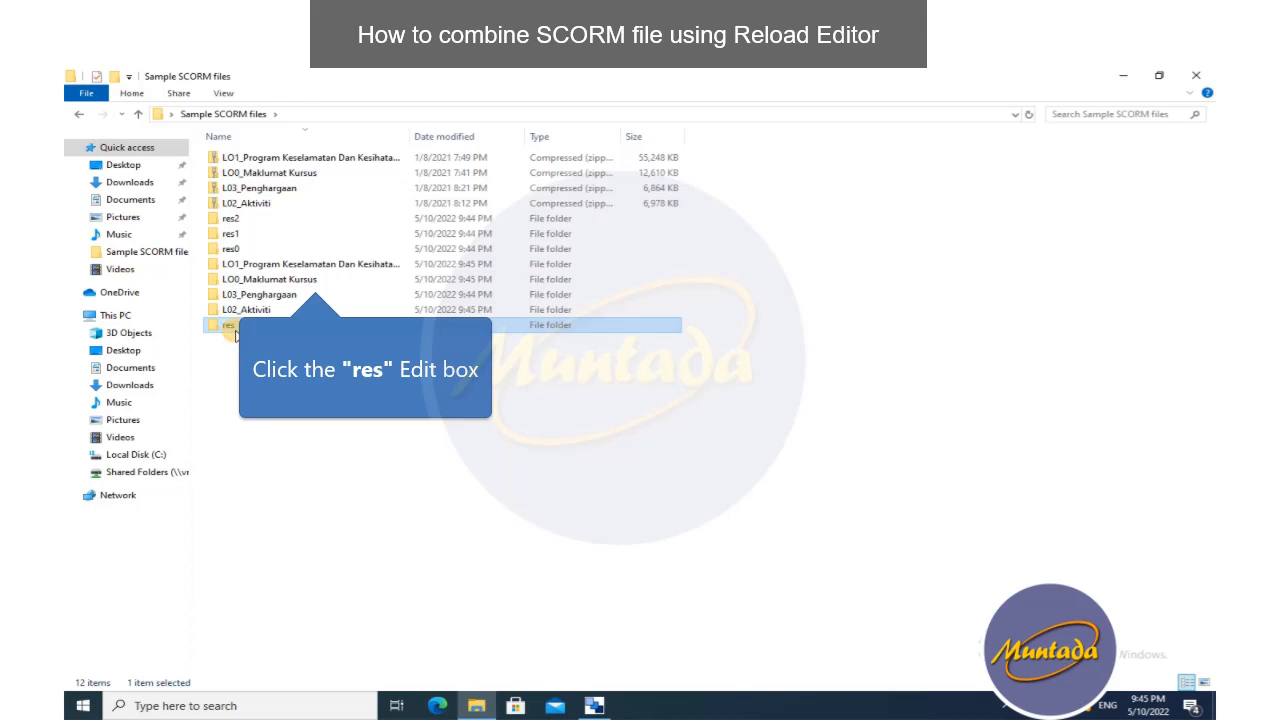
pyautogui.write('3')
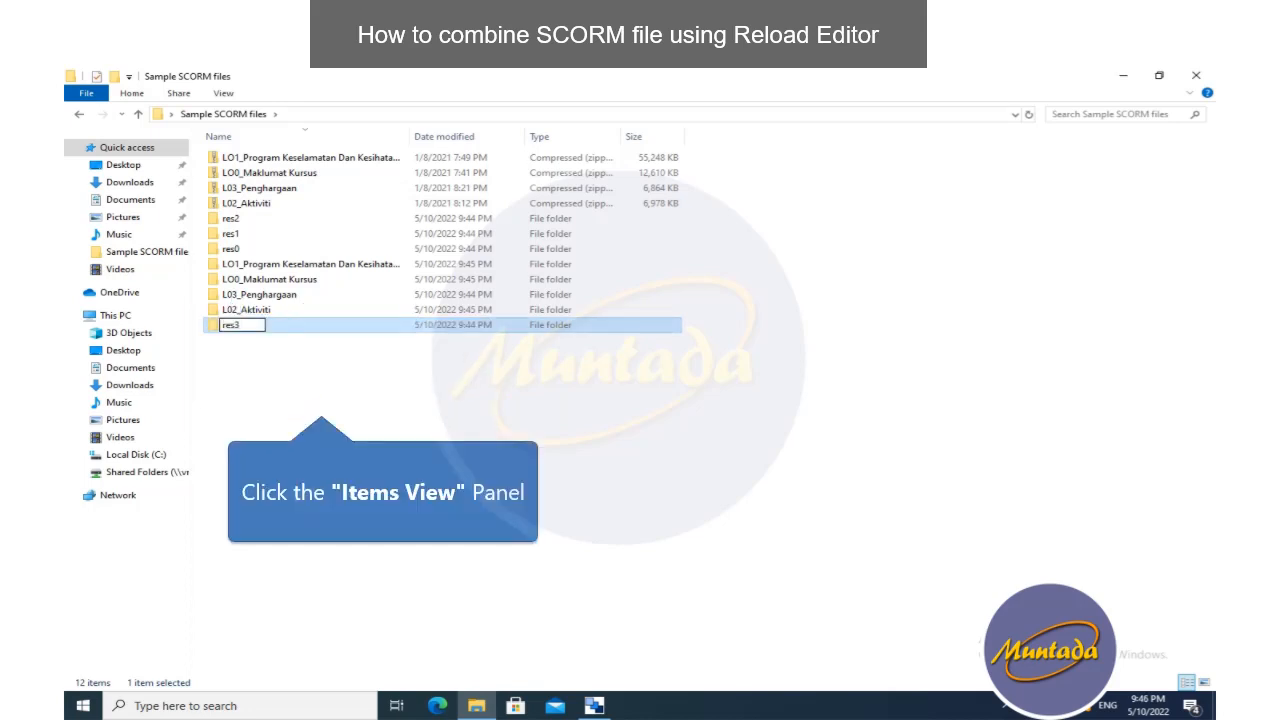
pyautogui.click(322, 438)
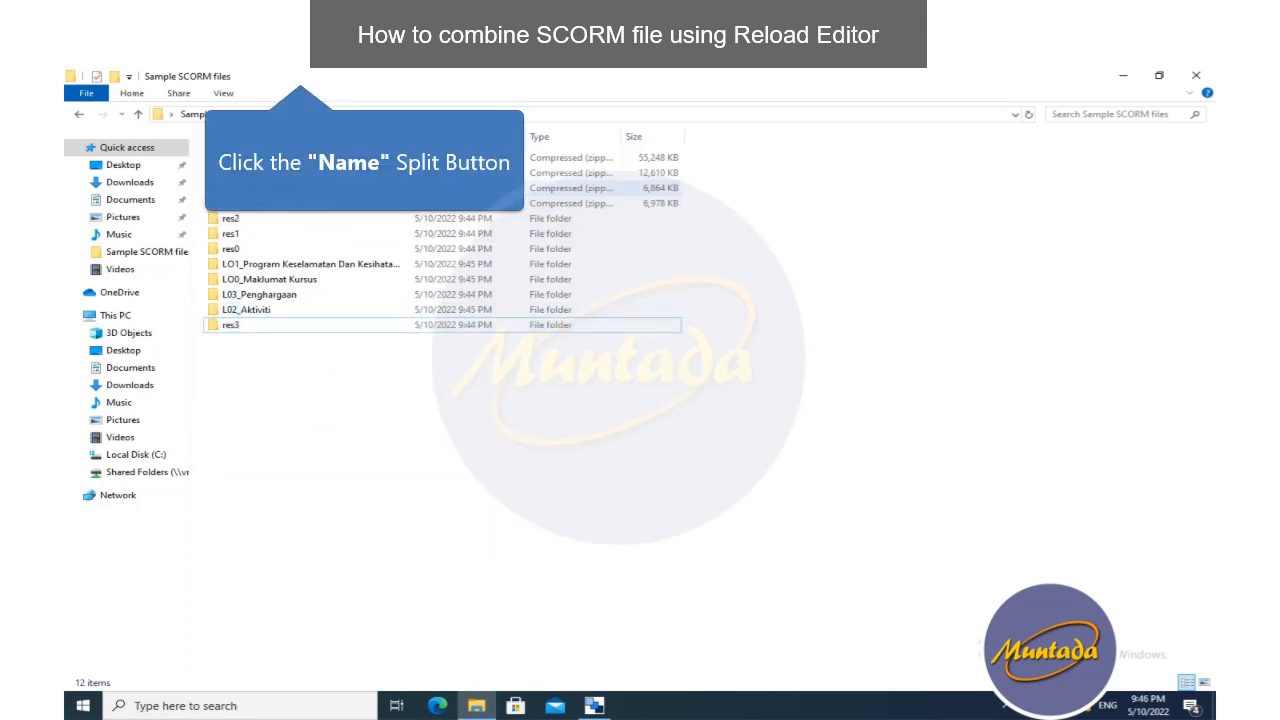
# - Sort Sample SCORM files by name and delete the four extracted package folders, L02_Aktiviti through LO1_Program Keselamatan, keeping the archives
pyautogui.click(266, 135)
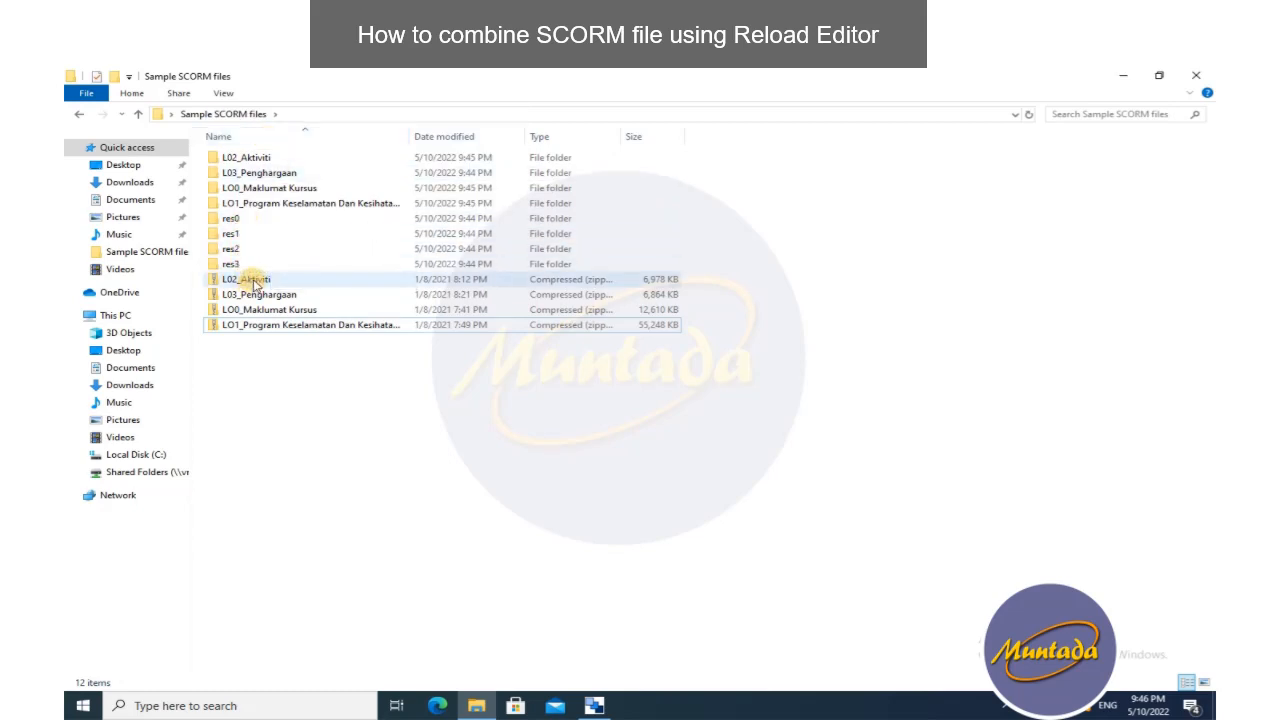
pyautogui.click(258, 204)
pyautogui.keyDown('shift'); pyautogui.click(254, 158); pyautogui.keyUp('shift')
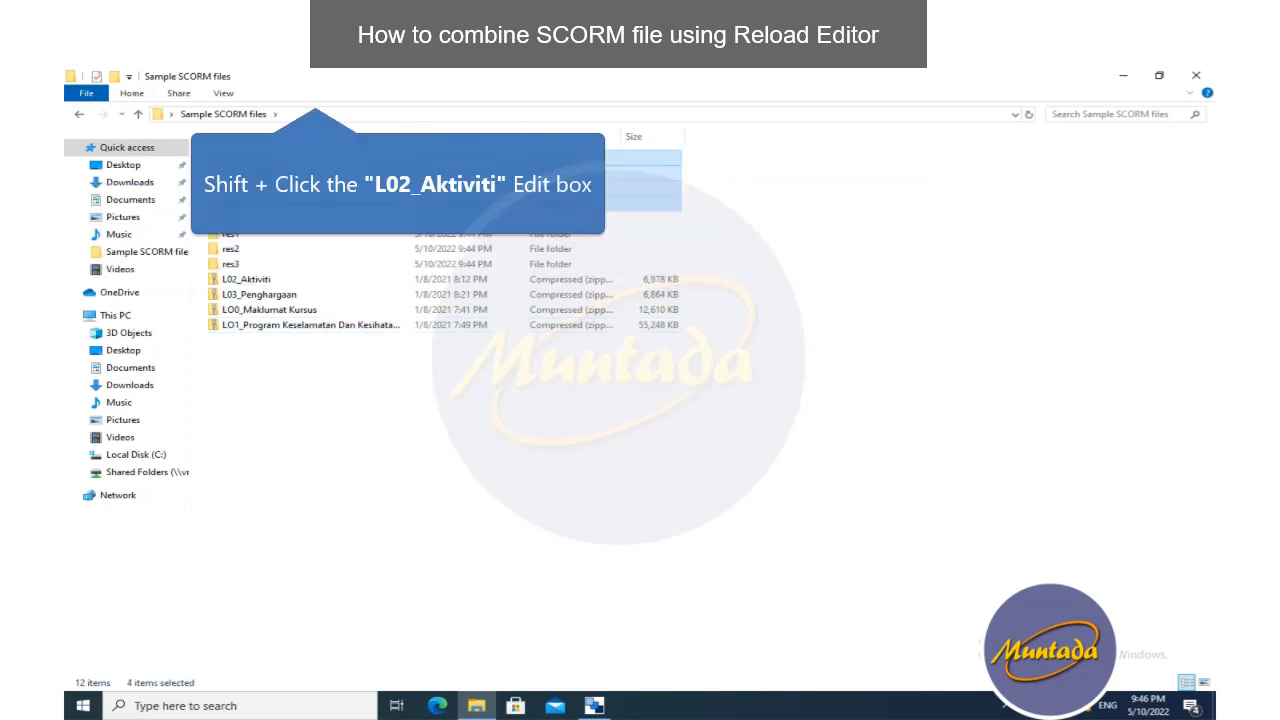
pyautogui.rightClick(267, 156)
pyautogui.click(340, 328)
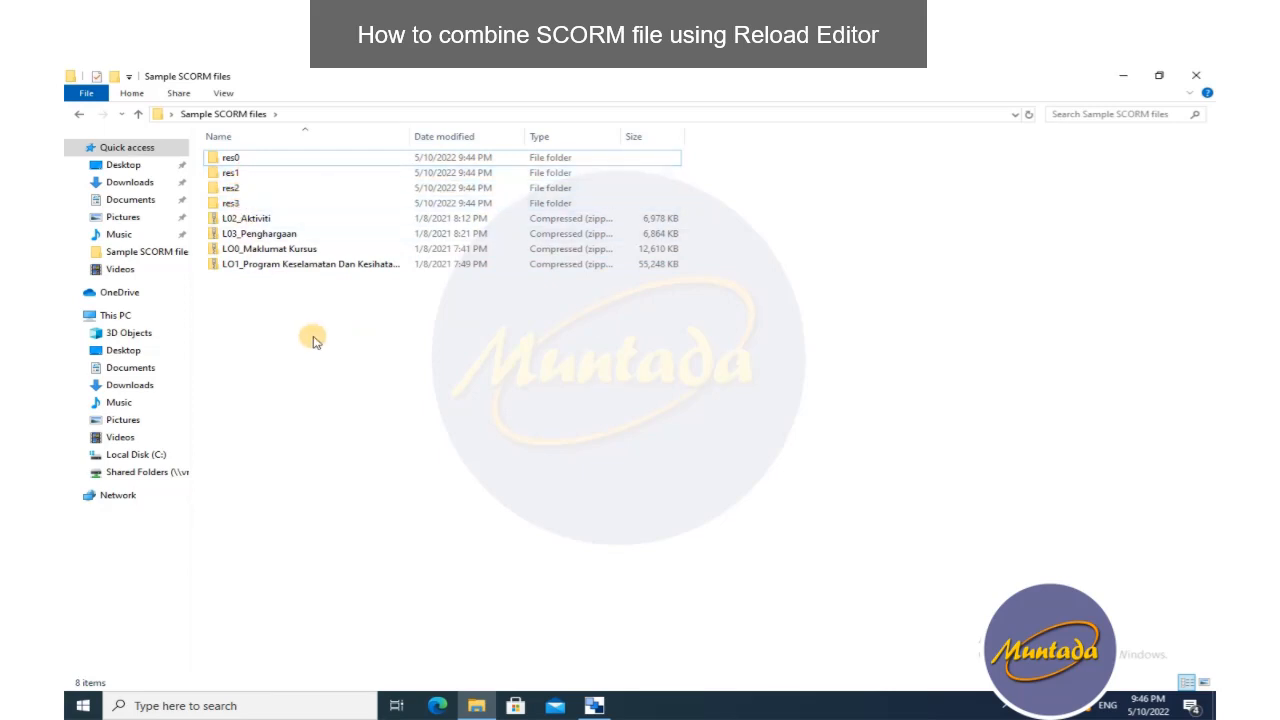
# - Switch to Reload Editor and create a new ADL SCORM 1.2 package in the Sample SCORM files folder on the Desktop
pyautogui.click(594, 706)
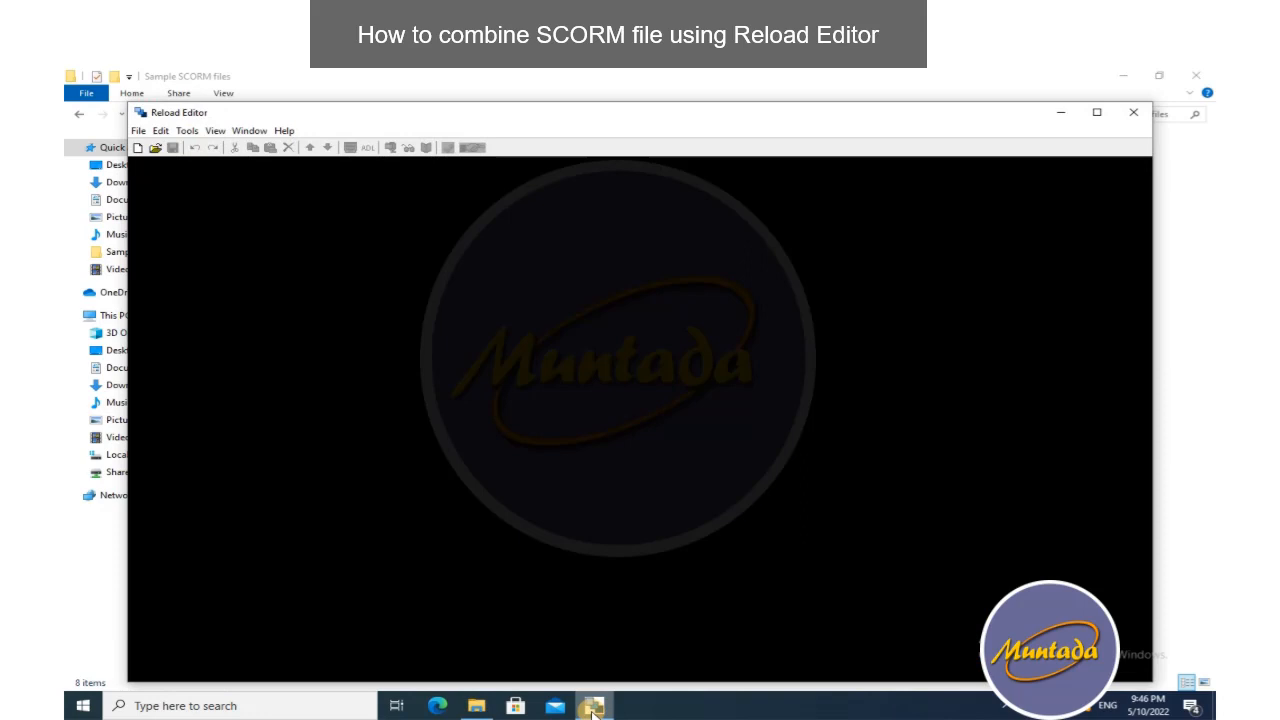
pyautogui.click(138, 130)
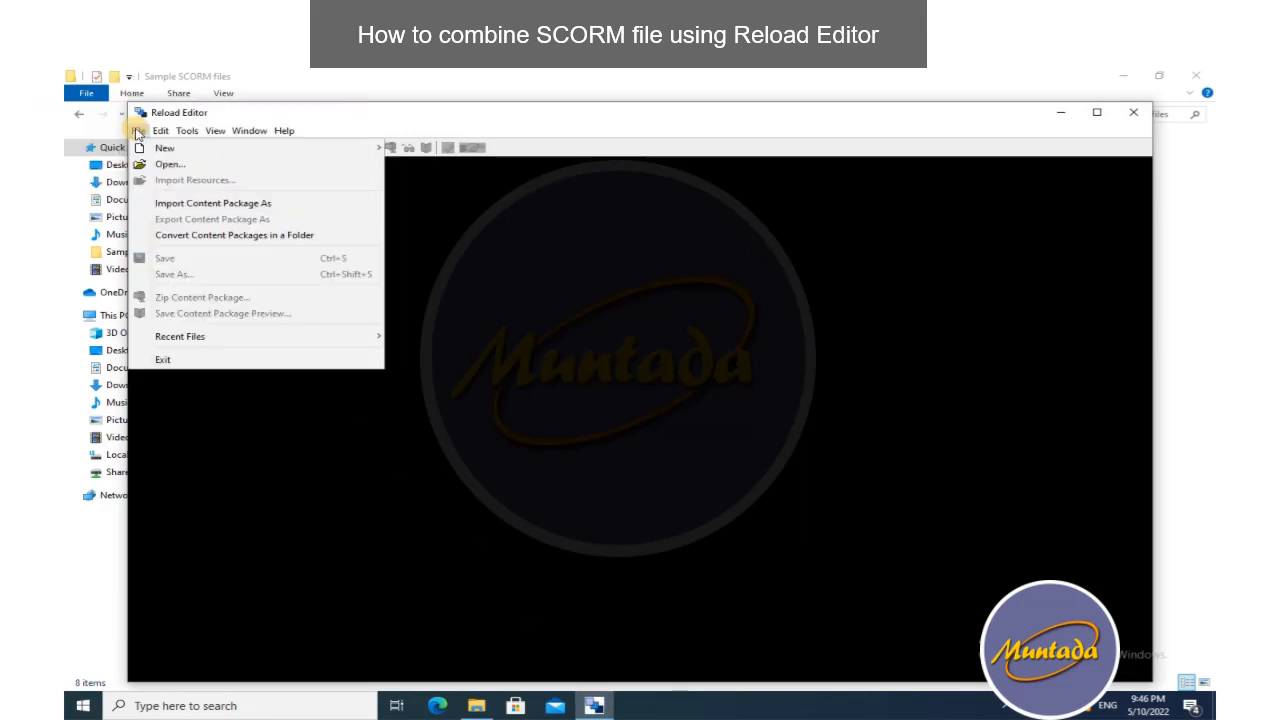
pyautogui.moveTo(182, 131)
pyautogui.moveTo(147, 155)
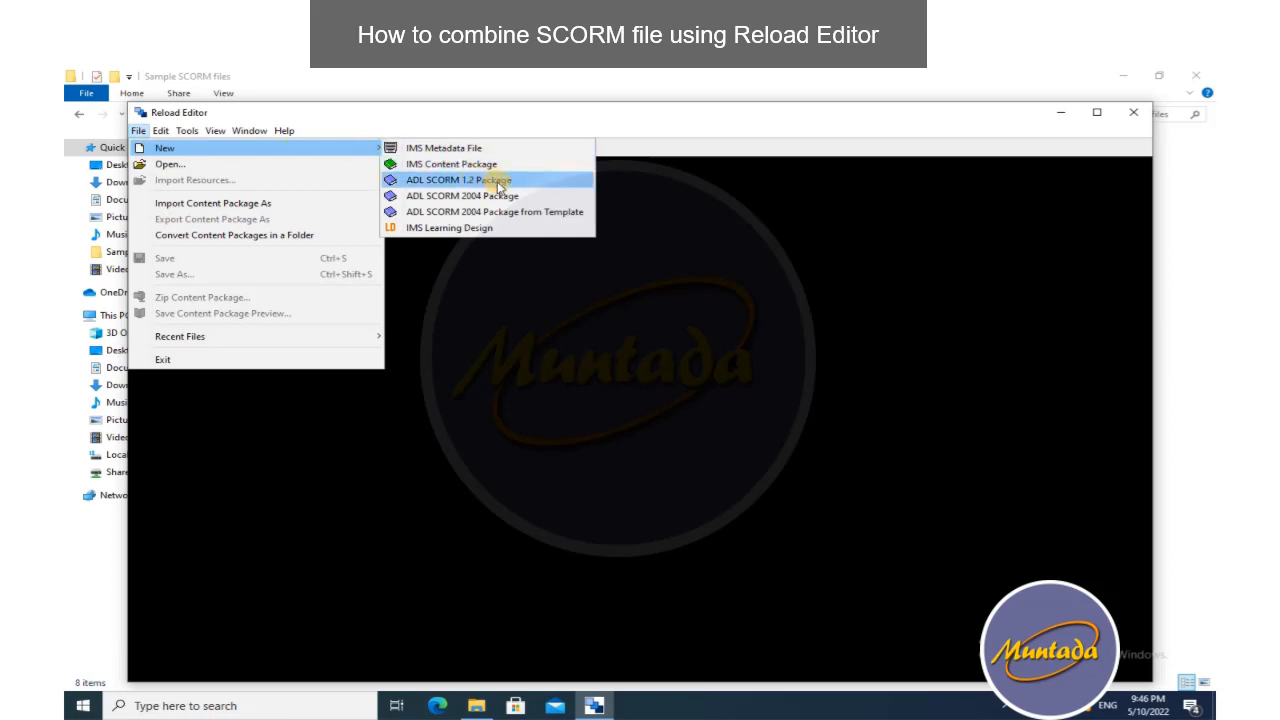
pyautogui.click(455, 181)
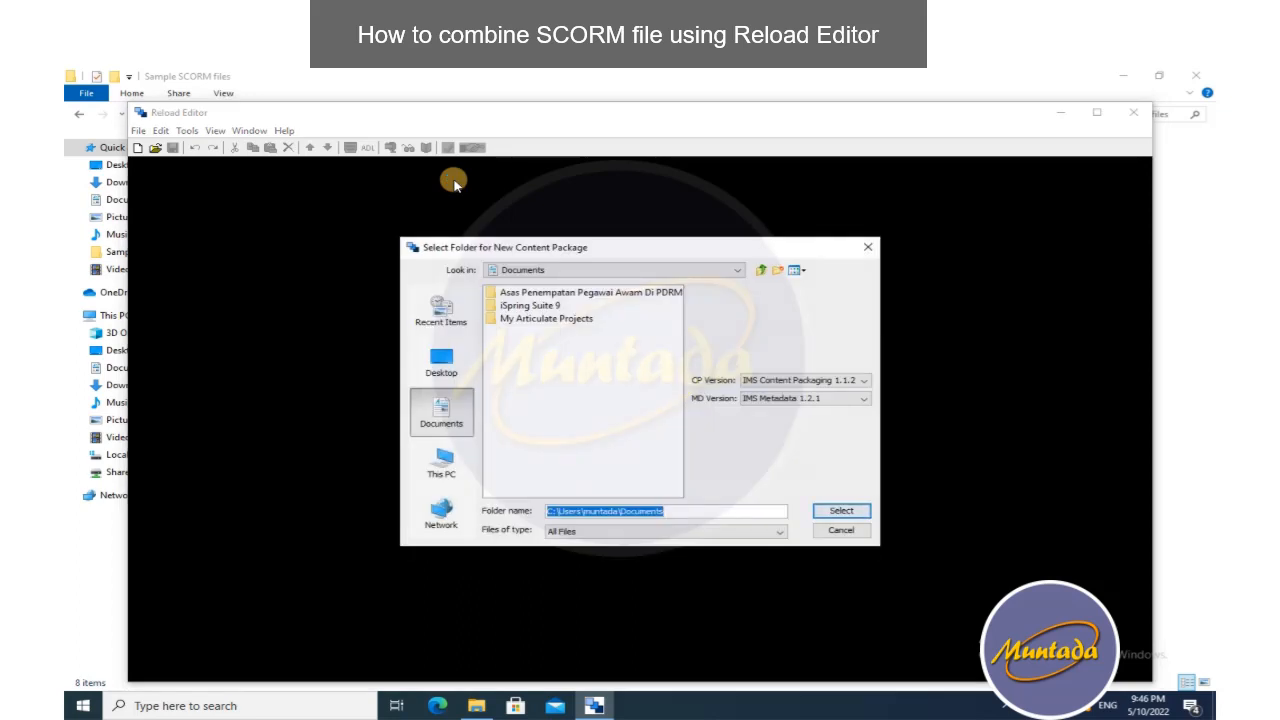
pyautogui.click(565, 346)
pyautogui.click(440, 365)
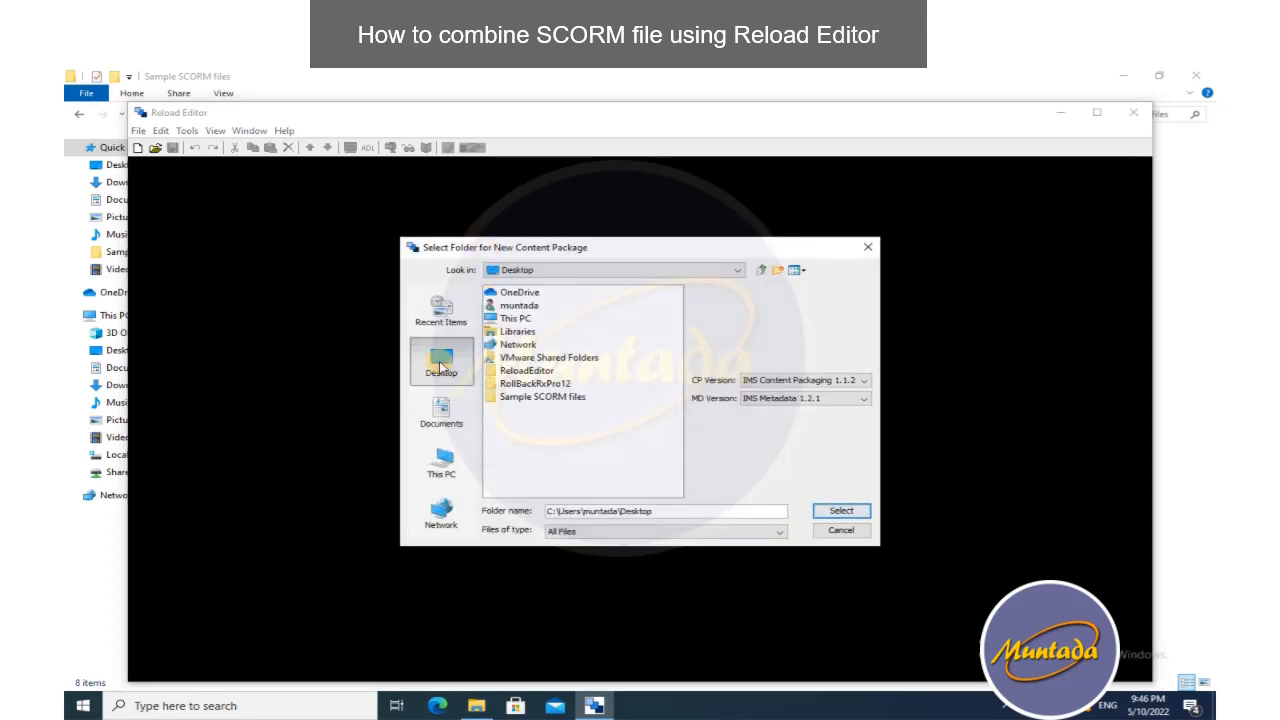
pyautogui.click(545, 397)
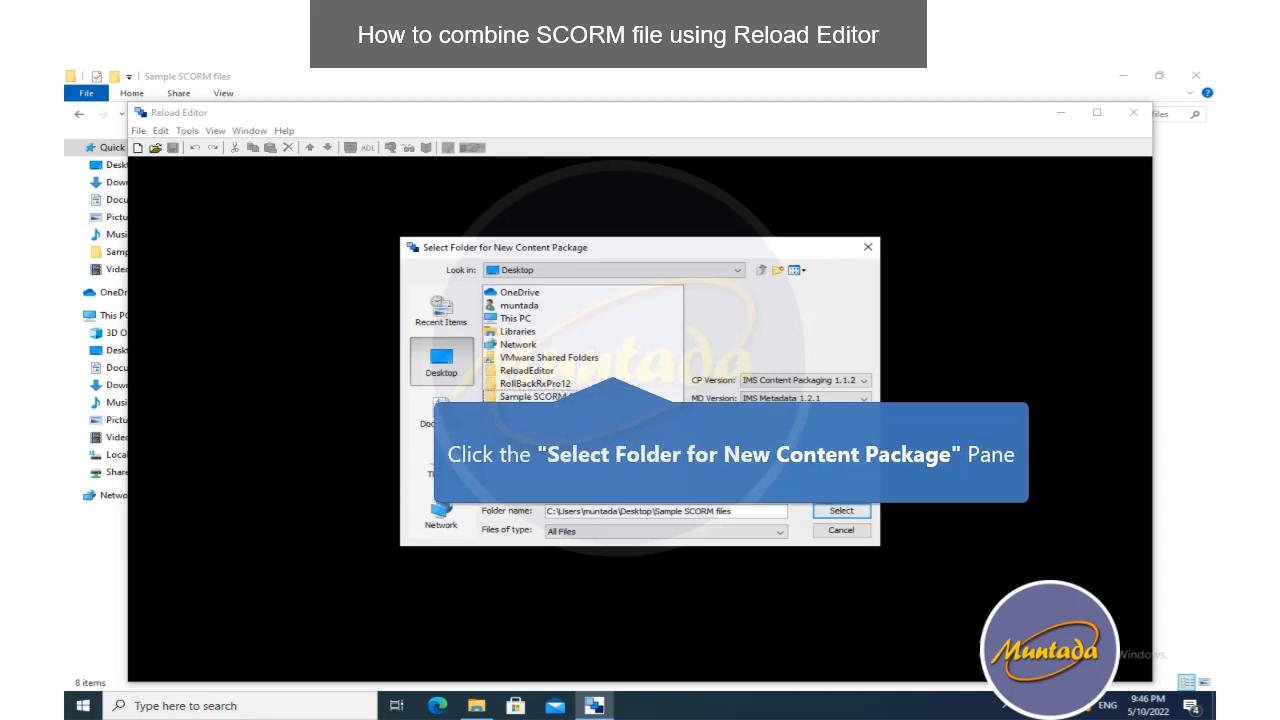
pyautogui.click(841, 511)
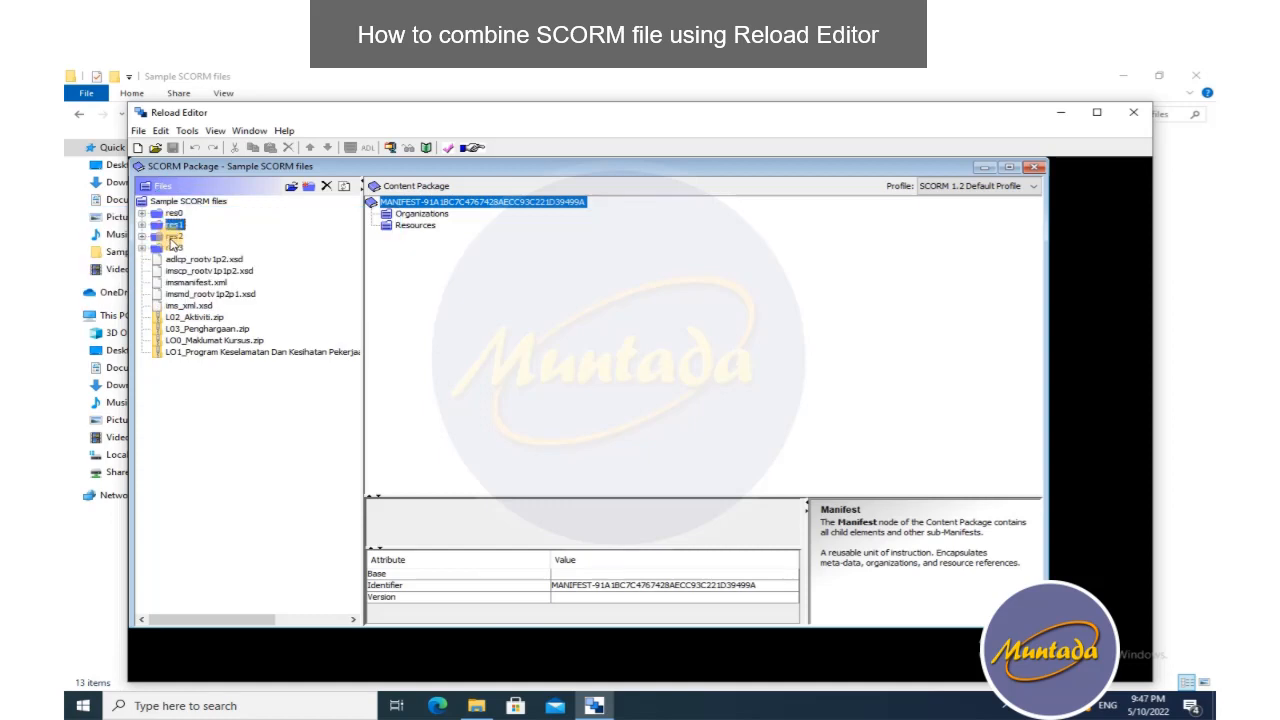
# - Maximize the Reload Editor window and add an organization under Organizations in the content package
pyautogui.click(208, 260)
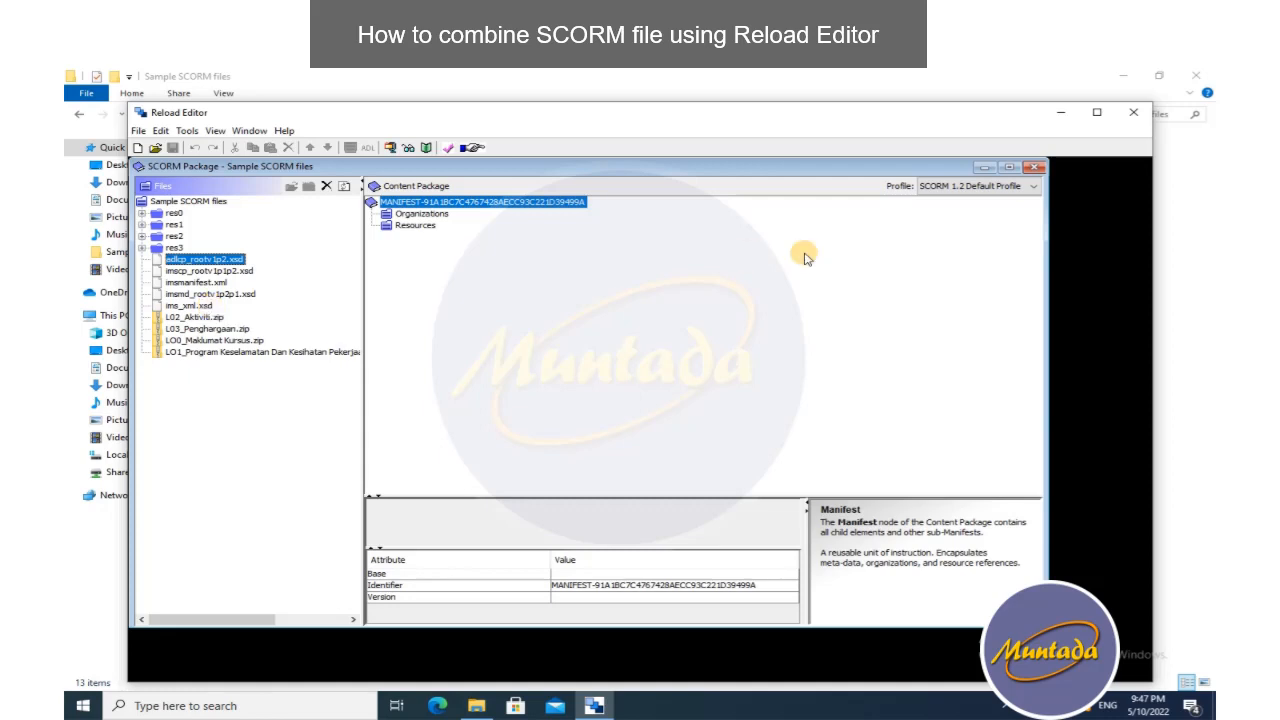
pyautogui.click(1097, 112)
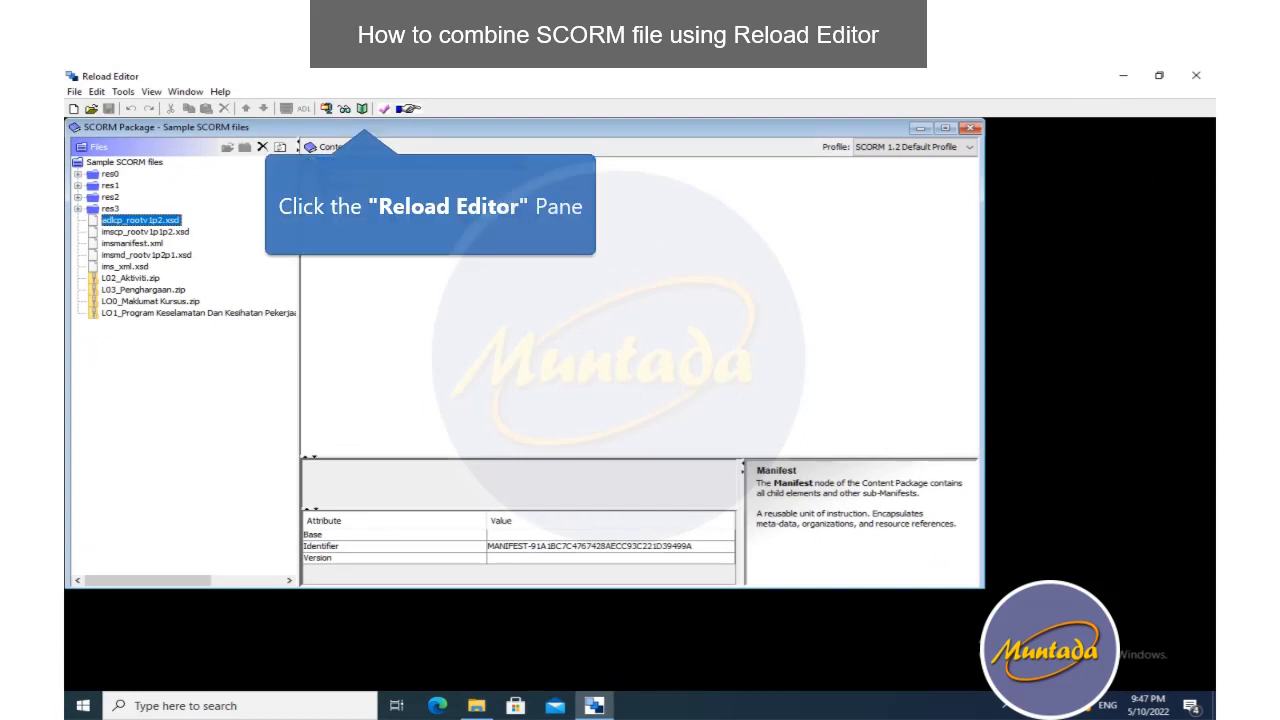
pyautogui.click(357, 174)
pyautogui.rightClick(366, 176)
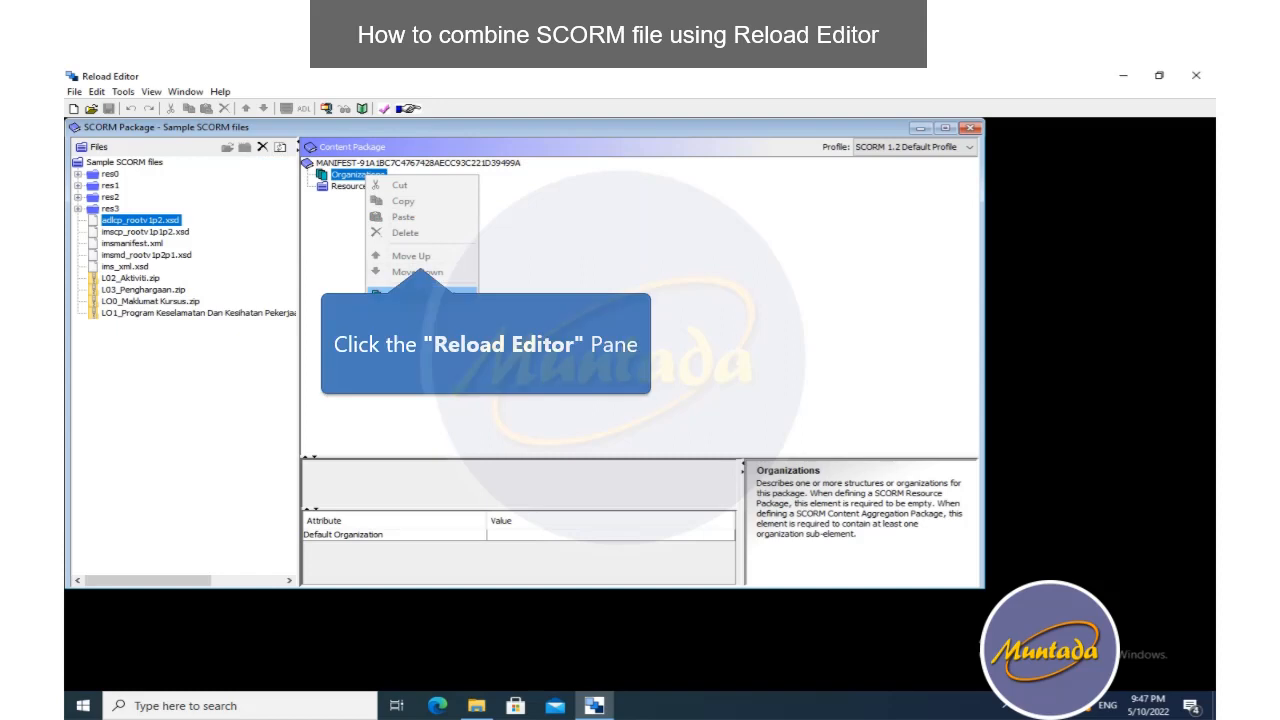
pyautogui.click(423, 296)
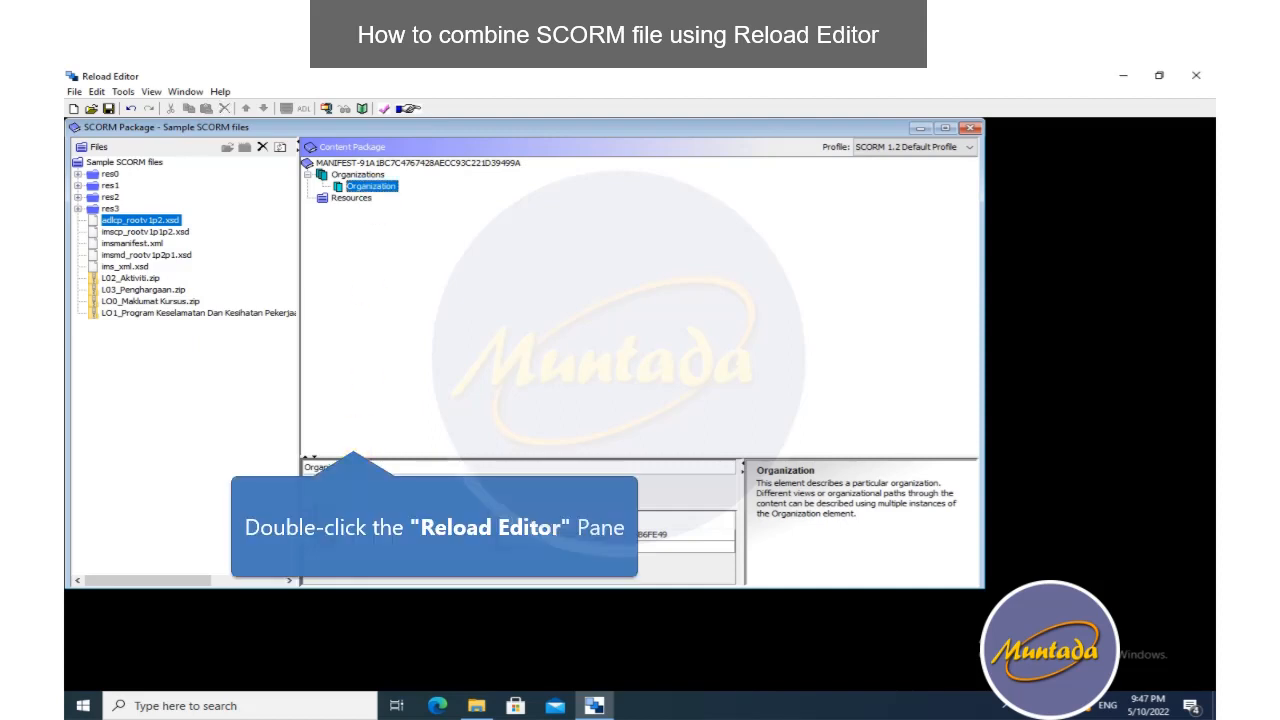
# - Rename the new organization as Kursus Epsa
pyautogui.doubleClick(353, 466)
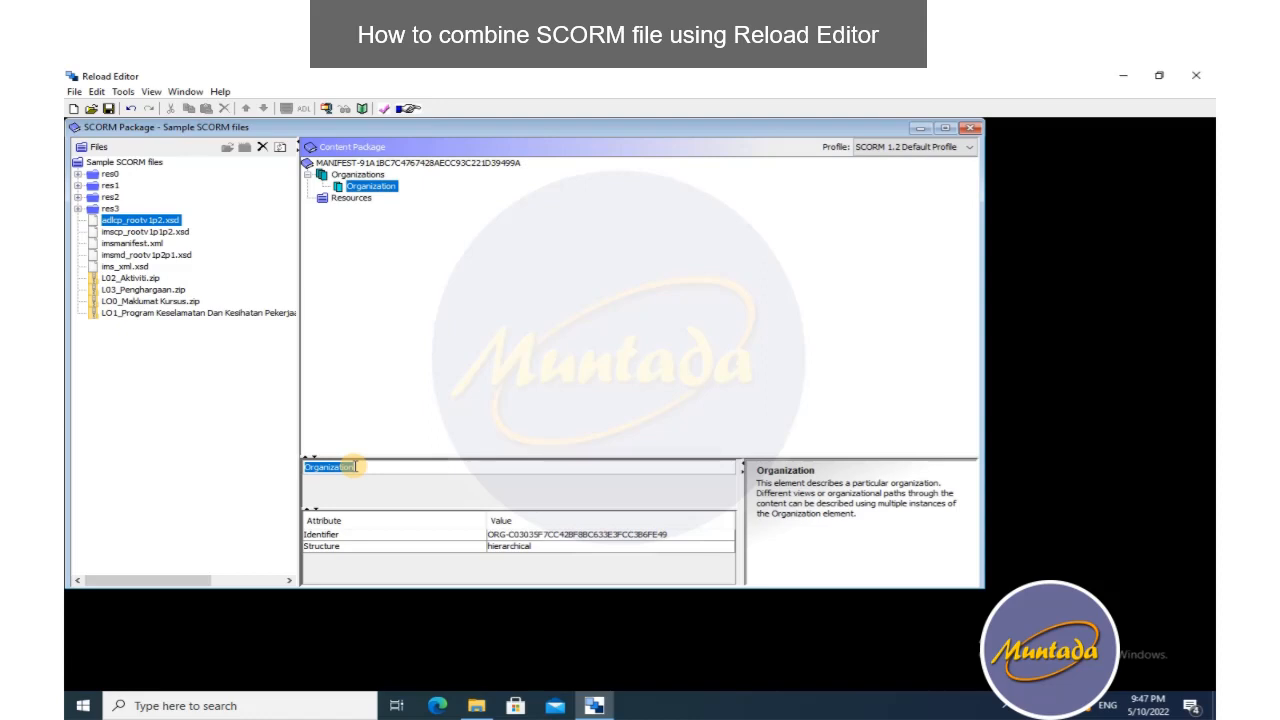
pyautogui.write('Pr')
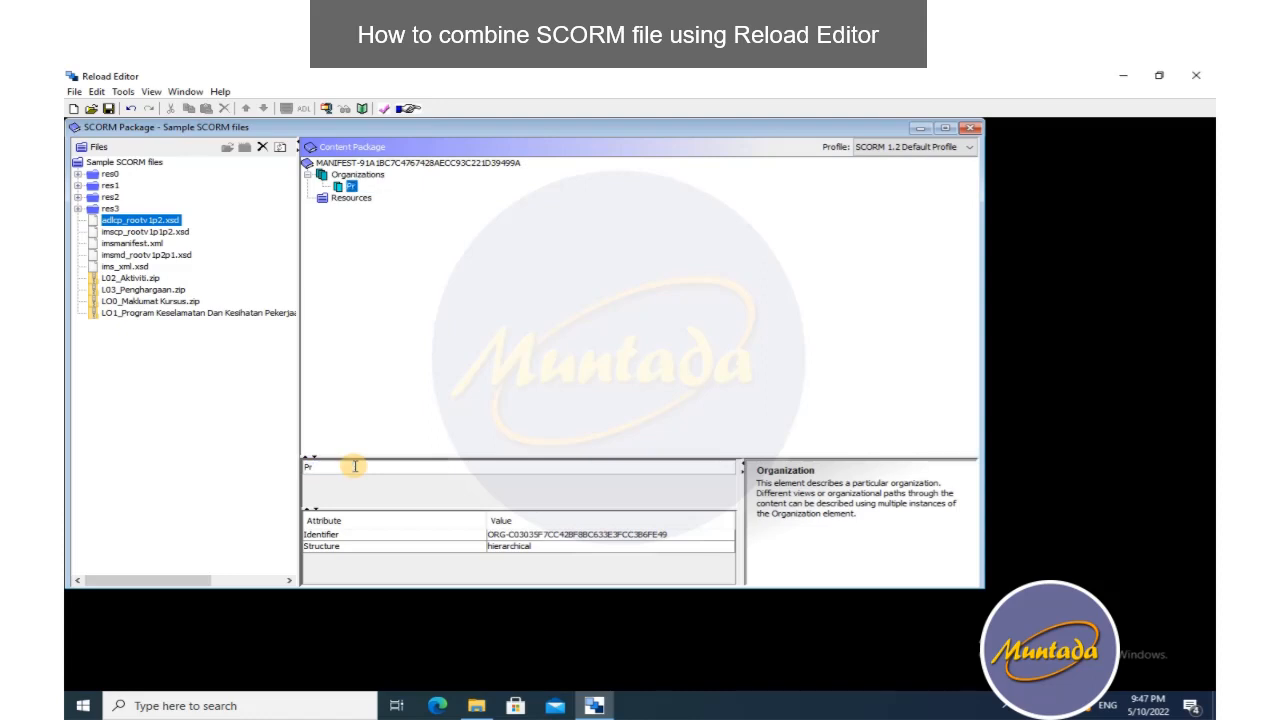
pyautogui.press('BackSpace')
pyautogui.press('BackSpace')
pyautogui.write('Kursus EPs')
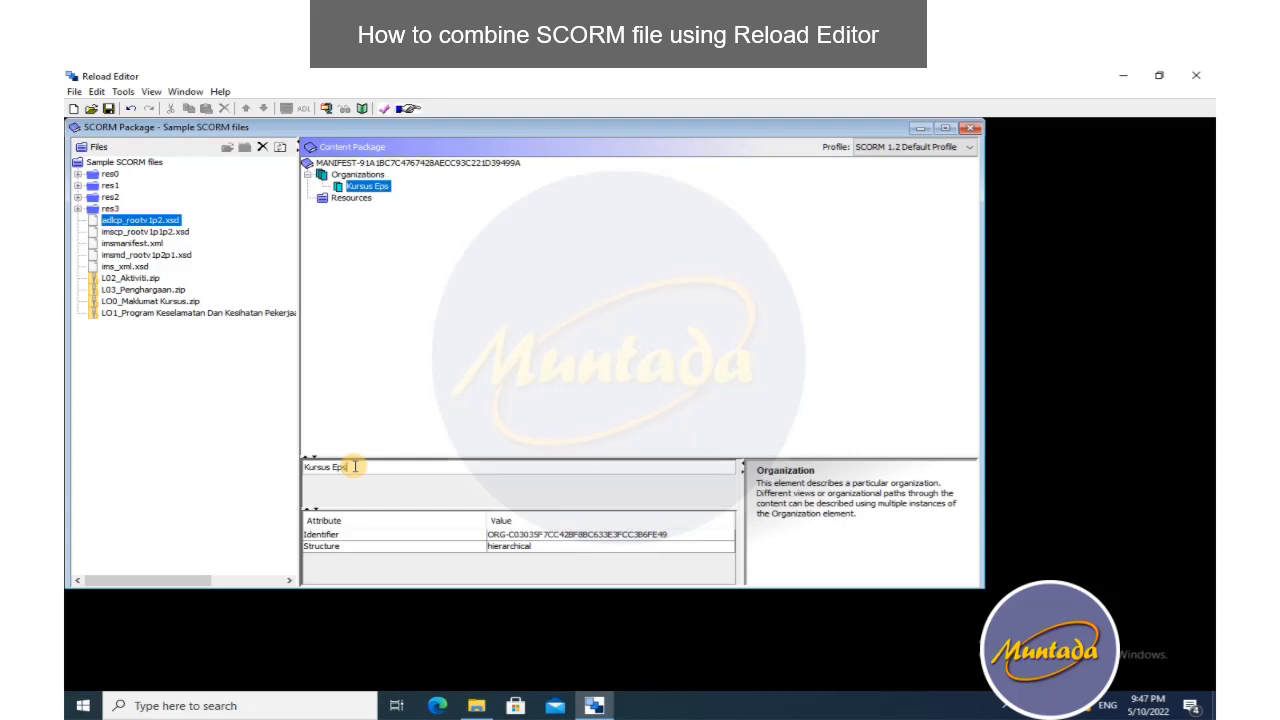
pyautogui.click(448, 357)
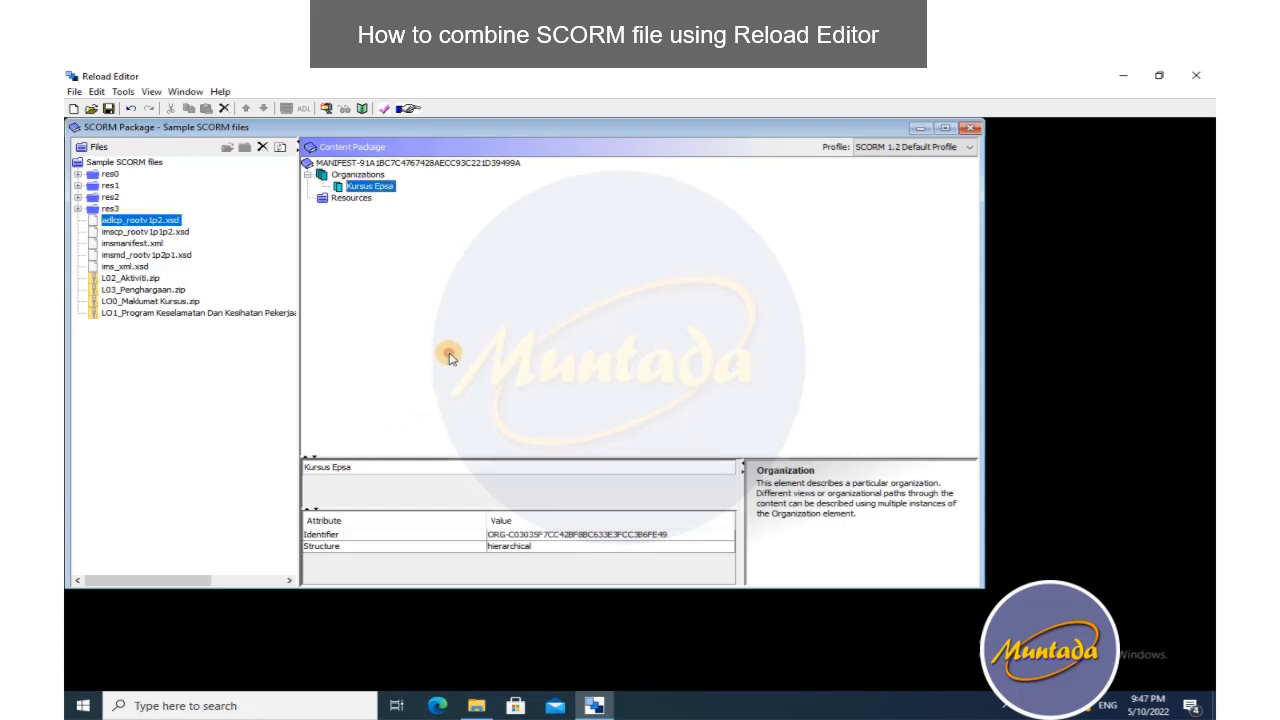
# - Add four items under the Kursus Epsa organization
pyautogui.rightClick(377, 186)
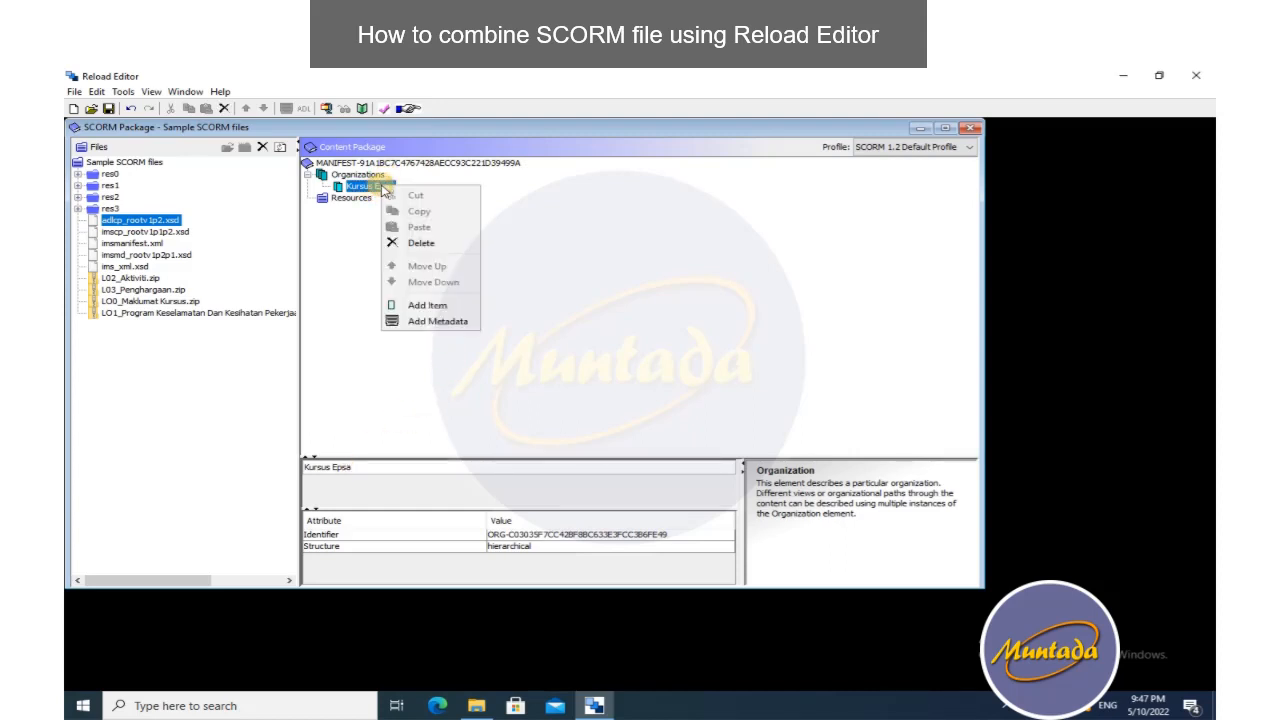
pyautogui.click(436, 310)
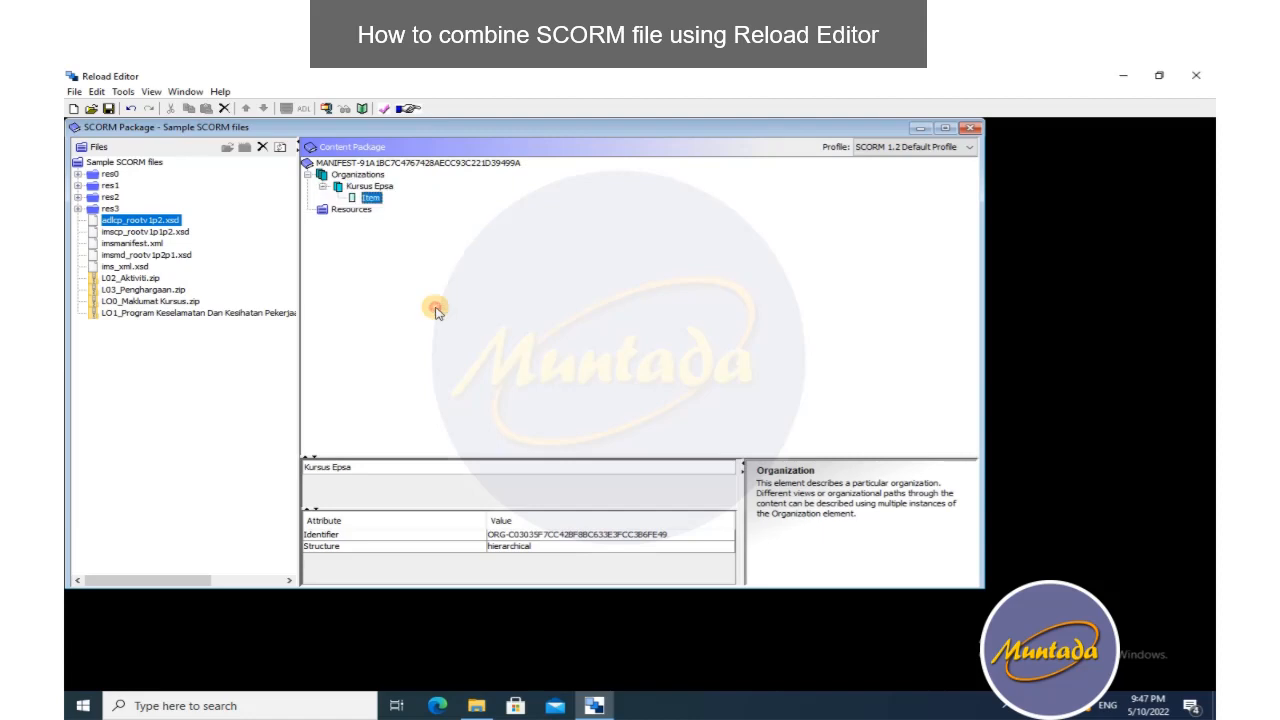
pyautogui.rightClick(377, 187)
pyautogui.click(436, 310)
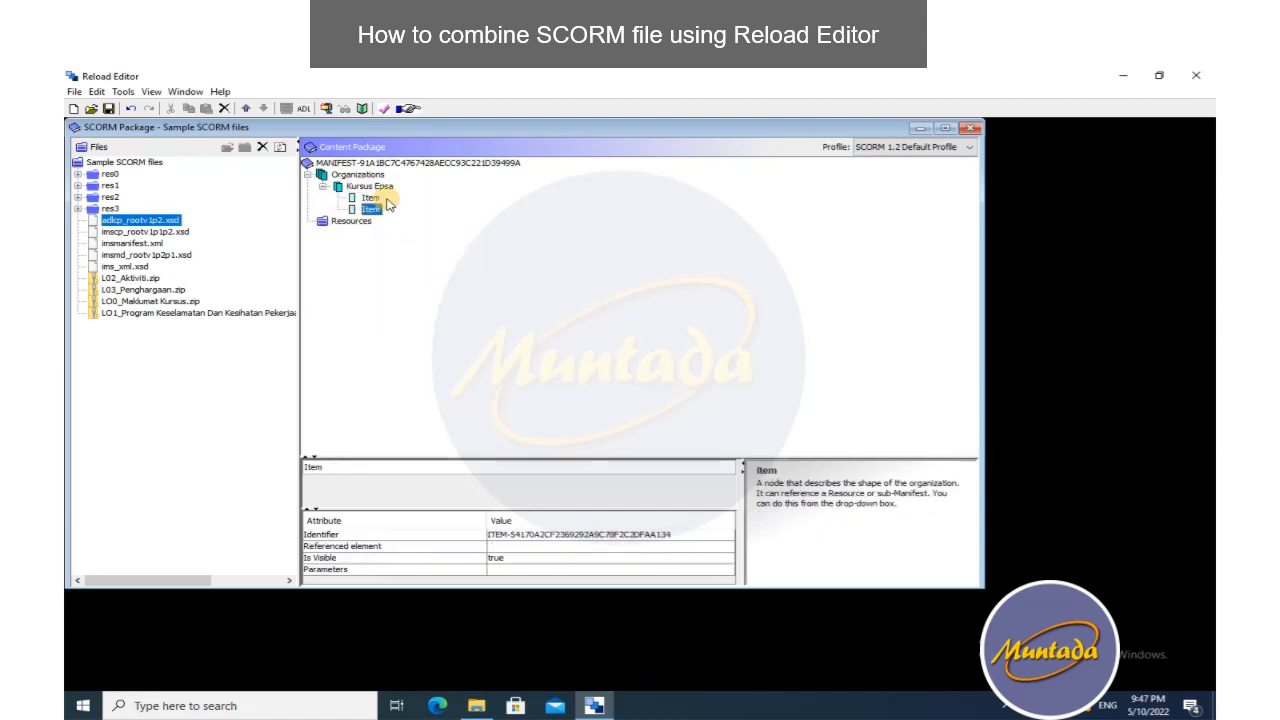
pyautogui.rightClick(377, 187)
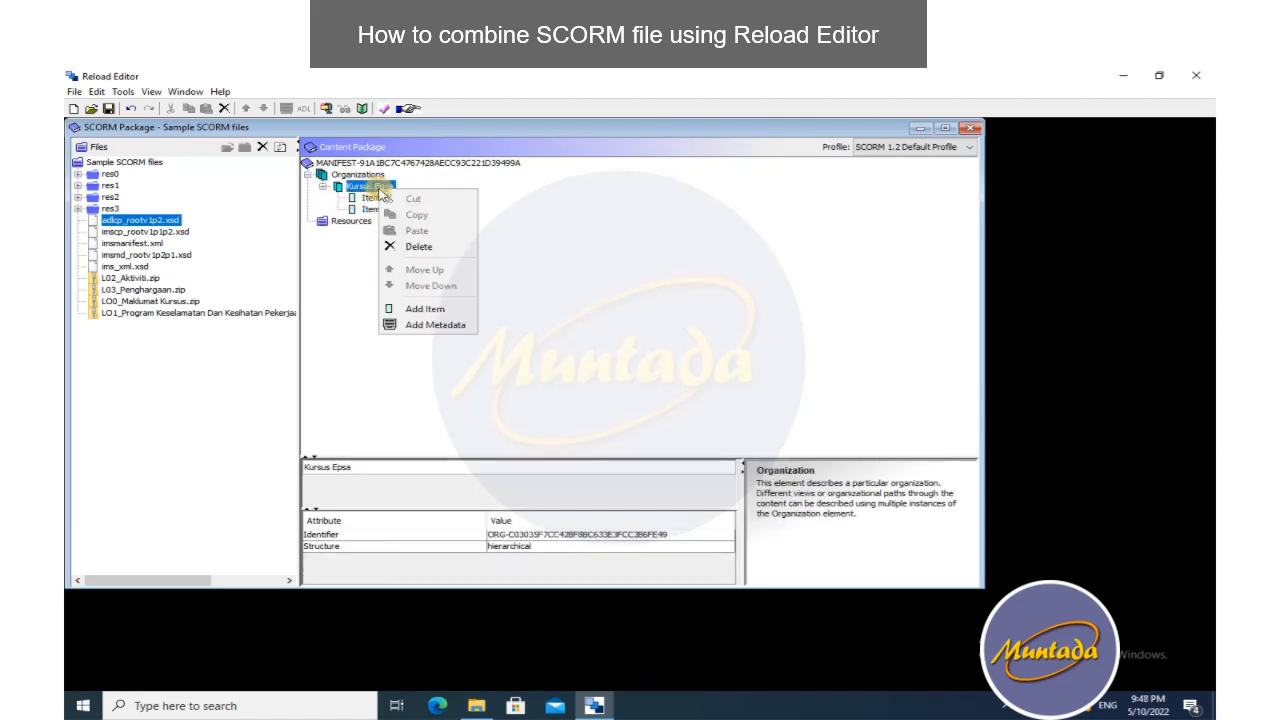
pyautogui.click(428, 310)
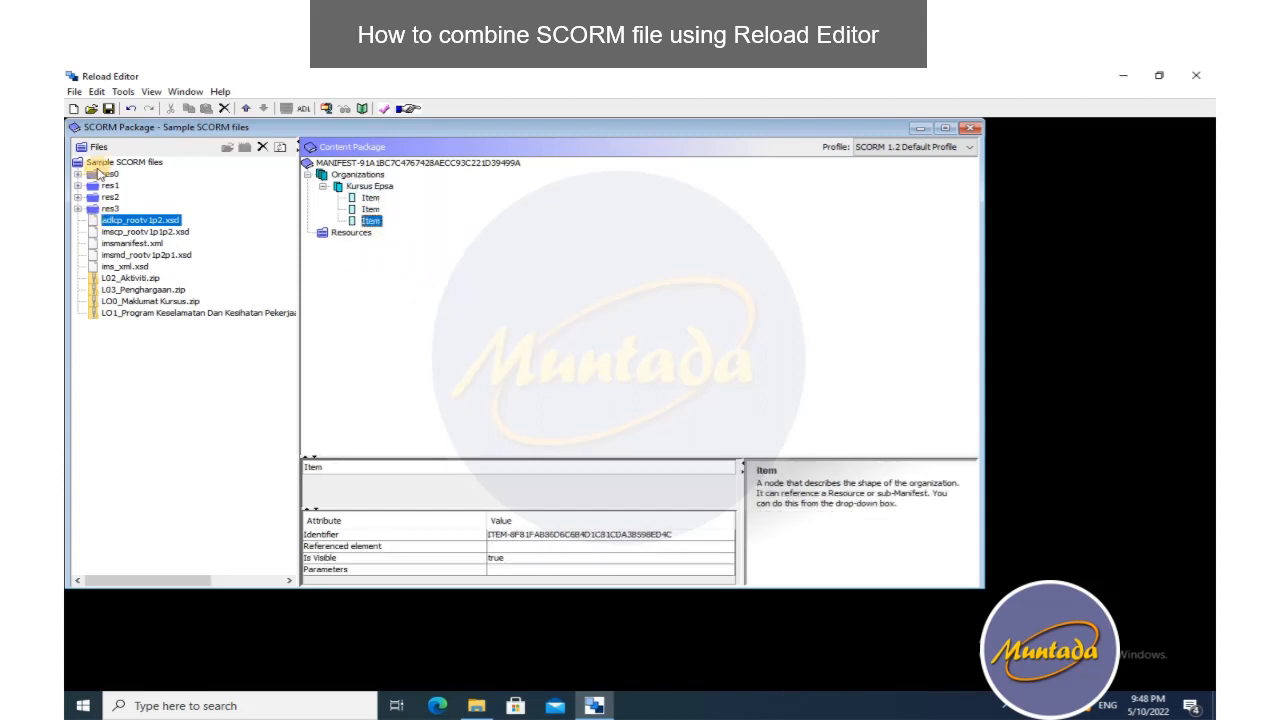
pyautogui.moveTo(104, 248); pyautogui.dragTo(92, 212)
pyautogui.click(372, 187)
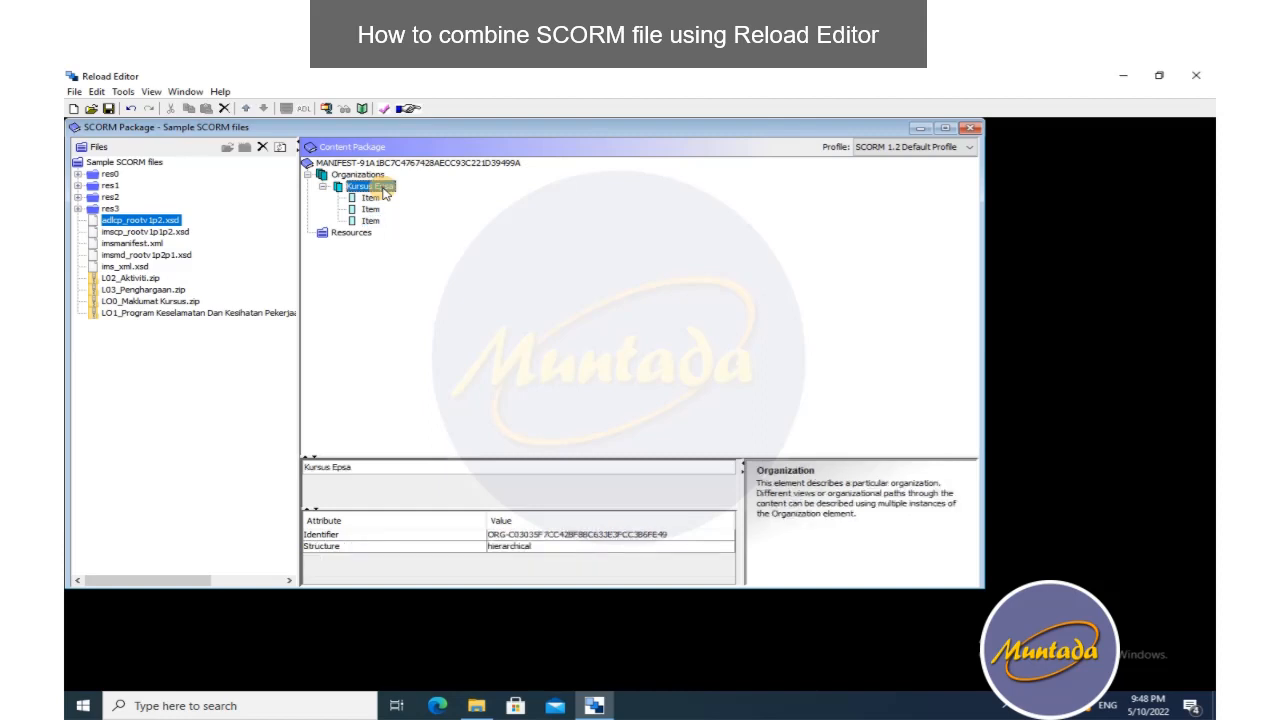
pyautogui.rightClick(383, 189)
pyautogui.click(440, 308)
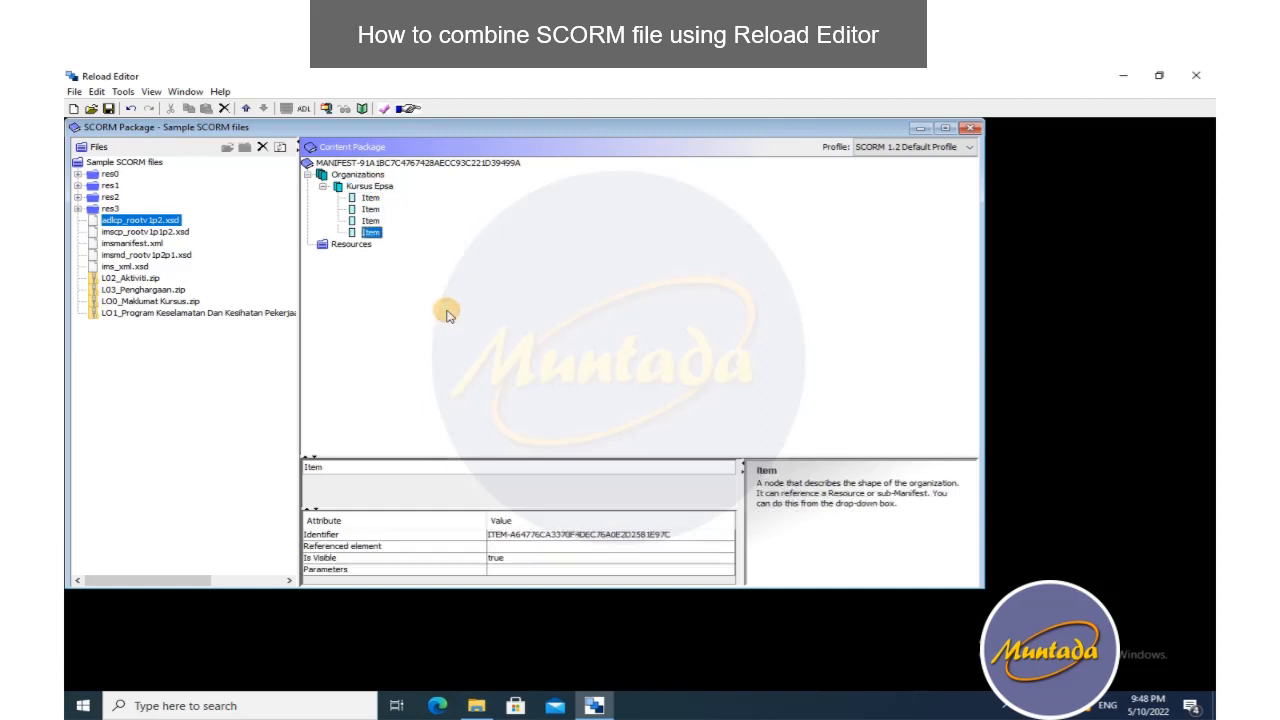
# - Rename the first item under Kursus Epsa as Maklumat Kursus
pyautogui.click(372, 198)
pyautogui.doubleClick(343, 467)
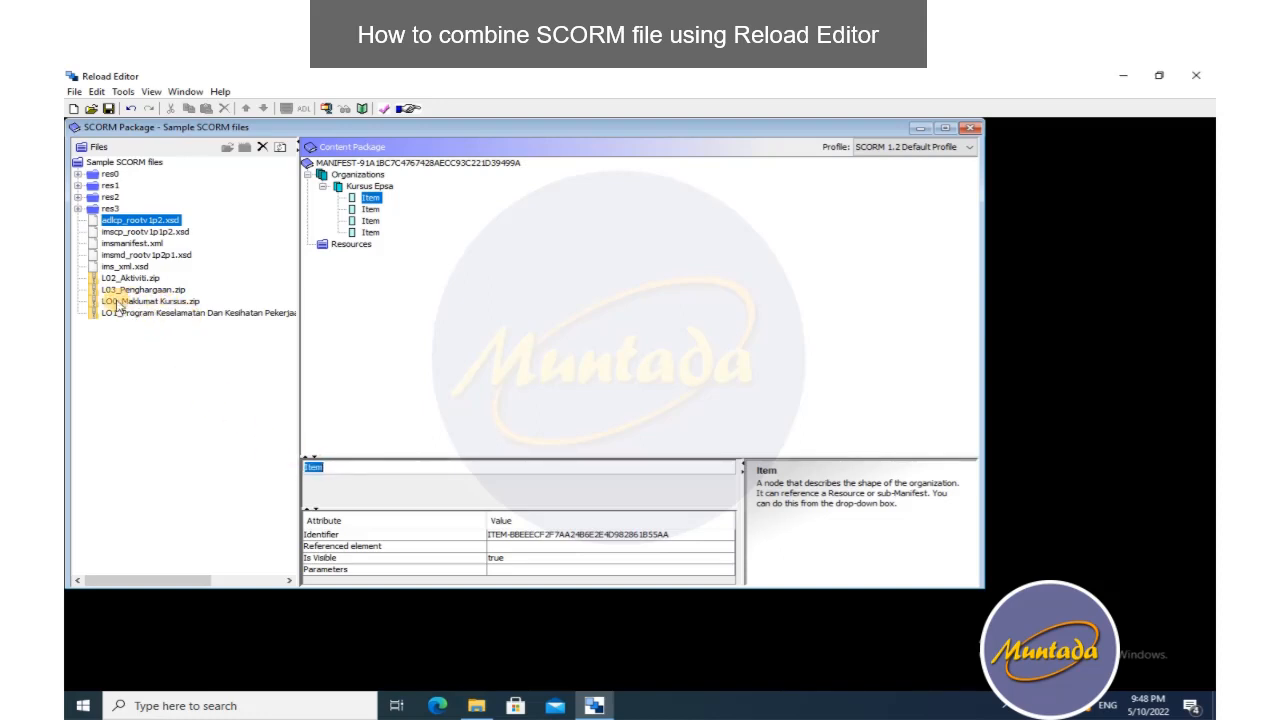
pyautogui.write('Ma')
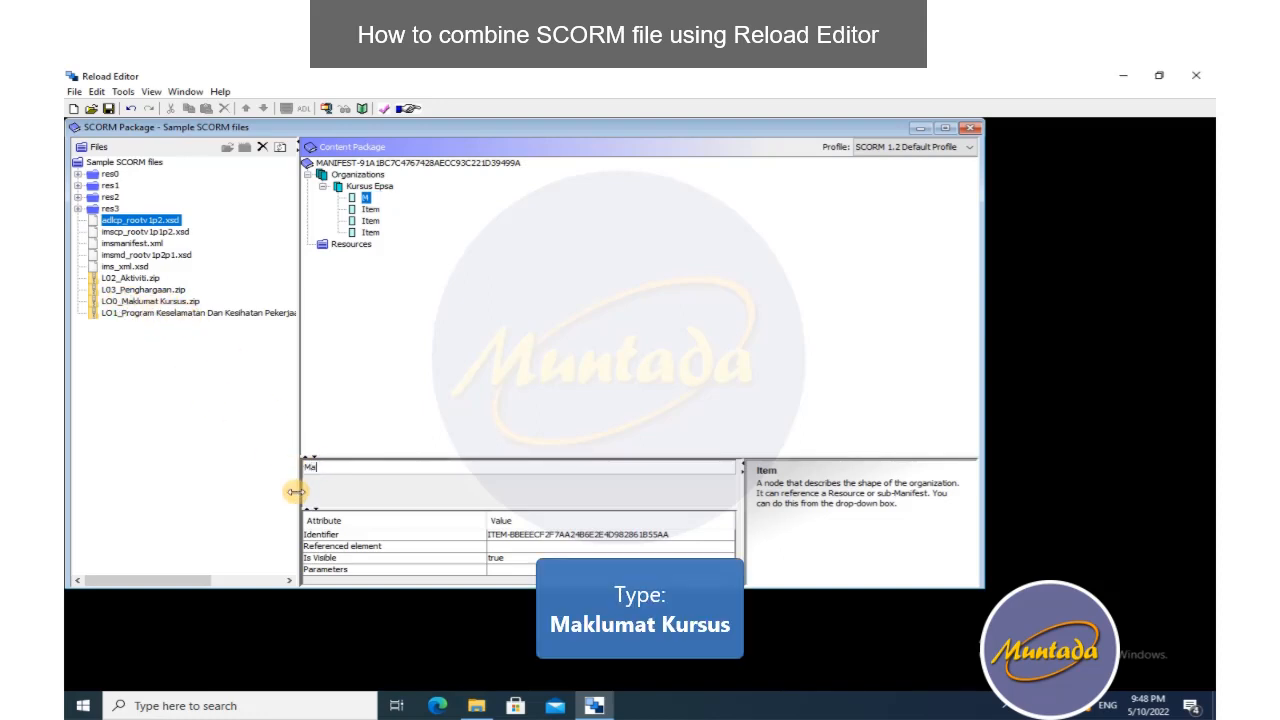
pyautogui.write('klumat Kursus')
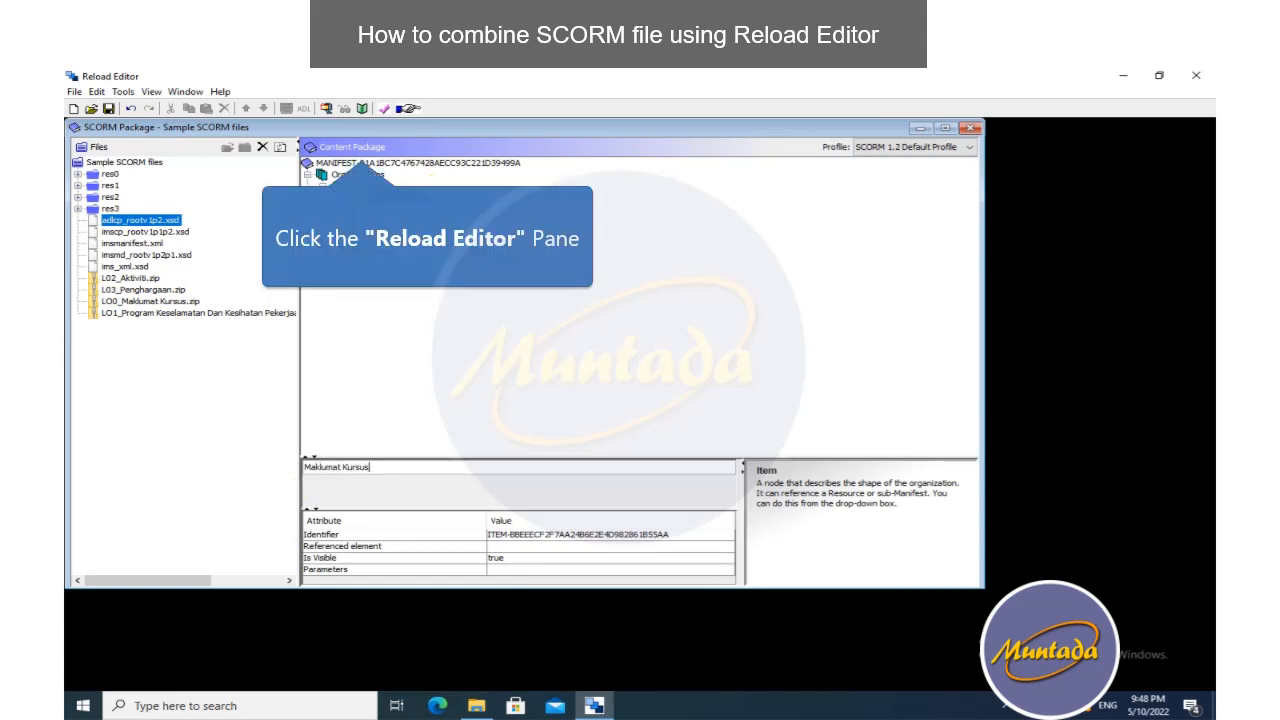
# - Widen the file list to show the full archive names and rename the second item as Program Keselamatan dan Kesihatan
pyautogui.click(371, 209)
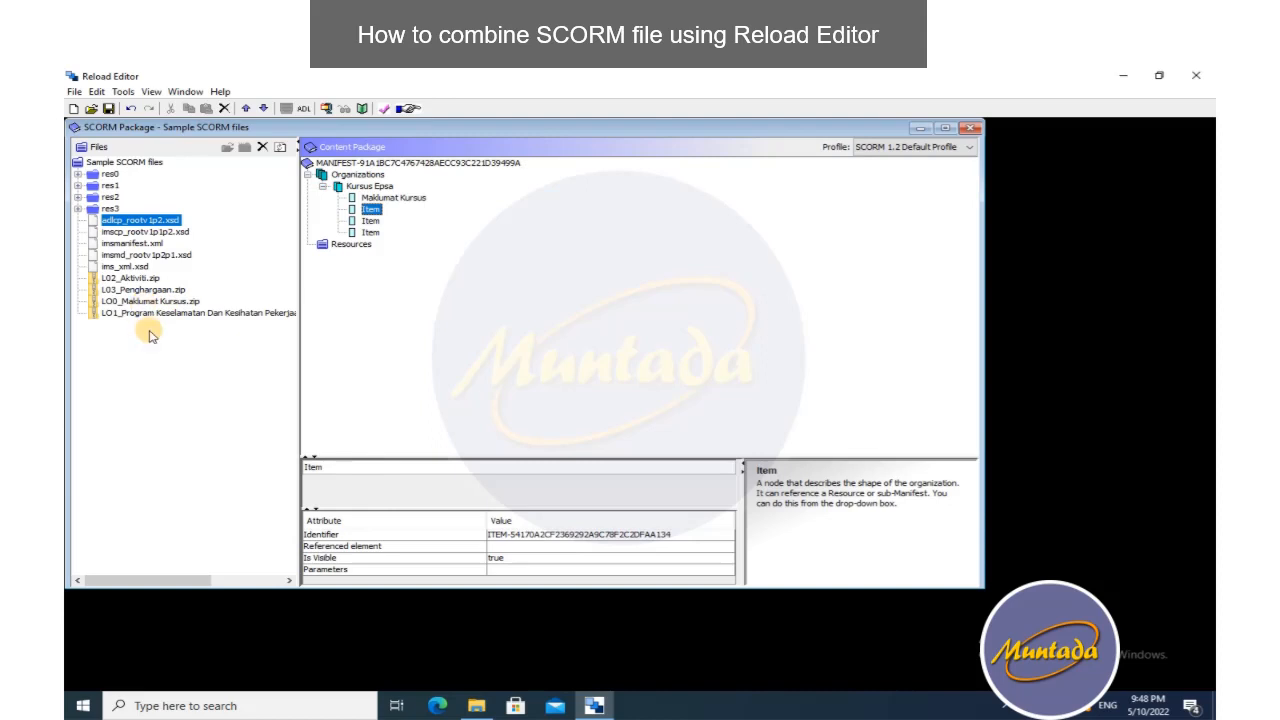
pyautogui.moveTo(299, 334); pyautogui.dragTo(445, 340)
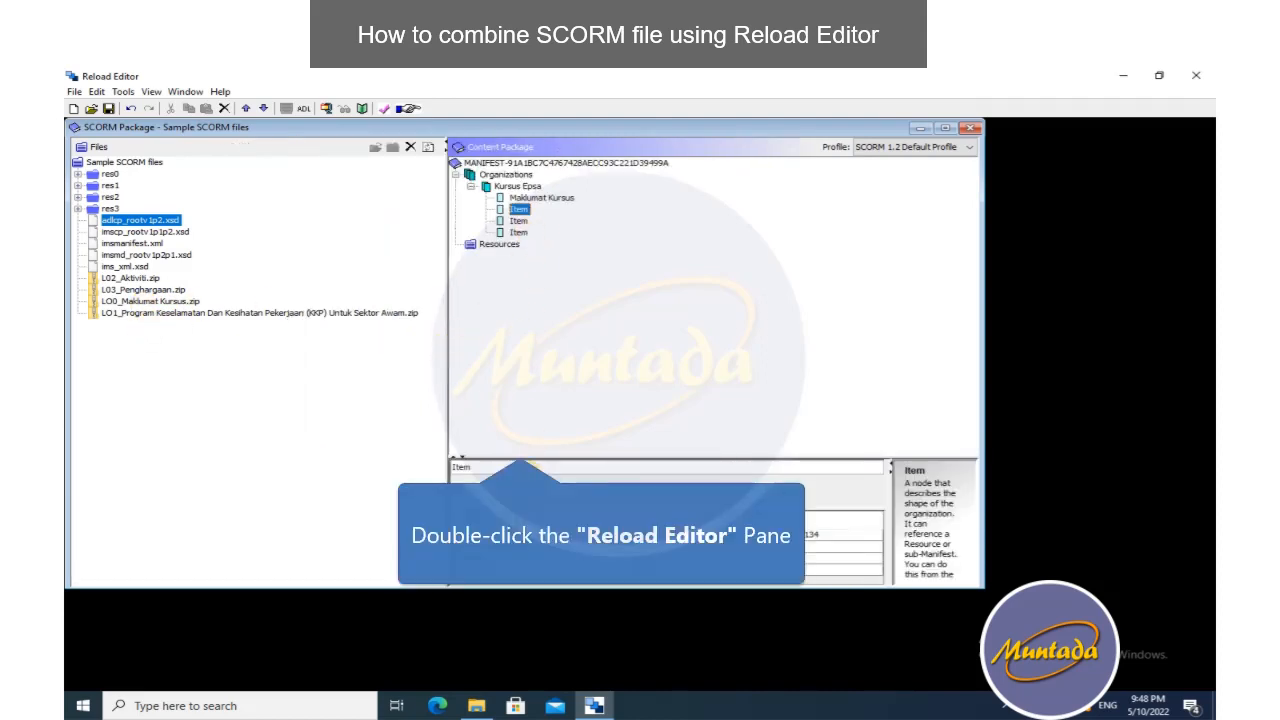
pyautogui.doubleClick(521, 468)
pyautogui.write('Pro')
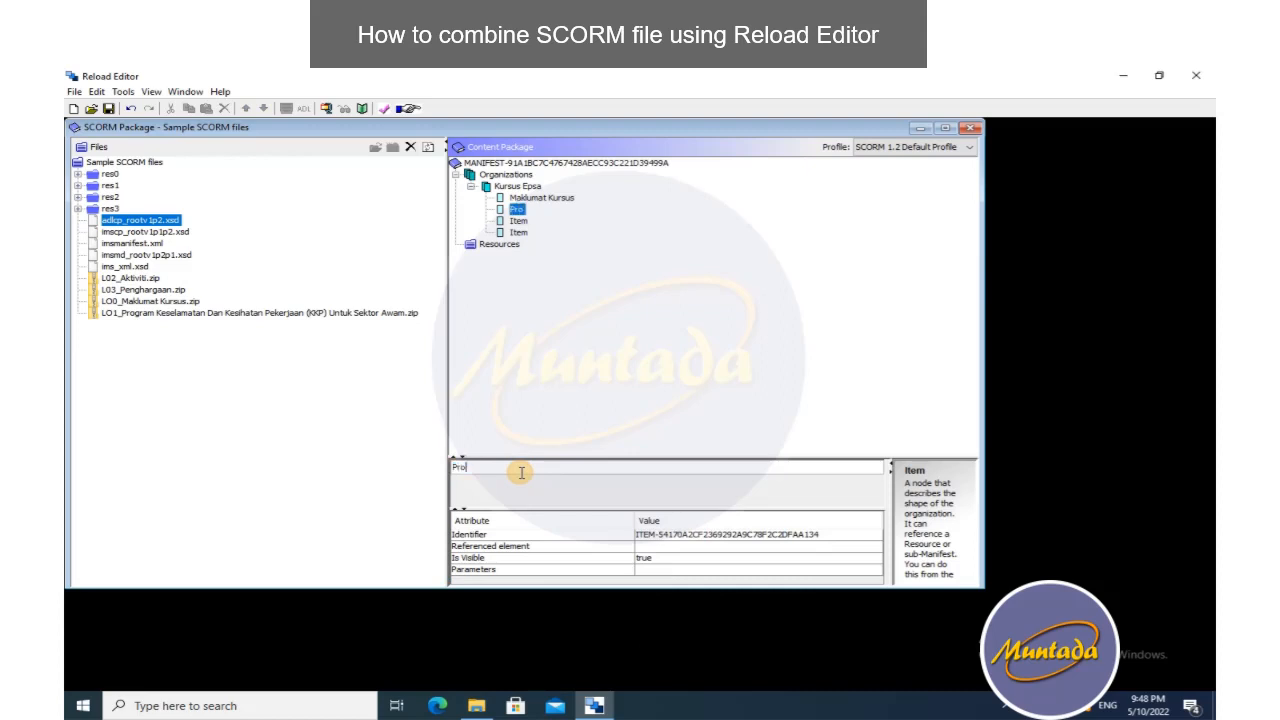
pyautogui.write('gram Kesela')
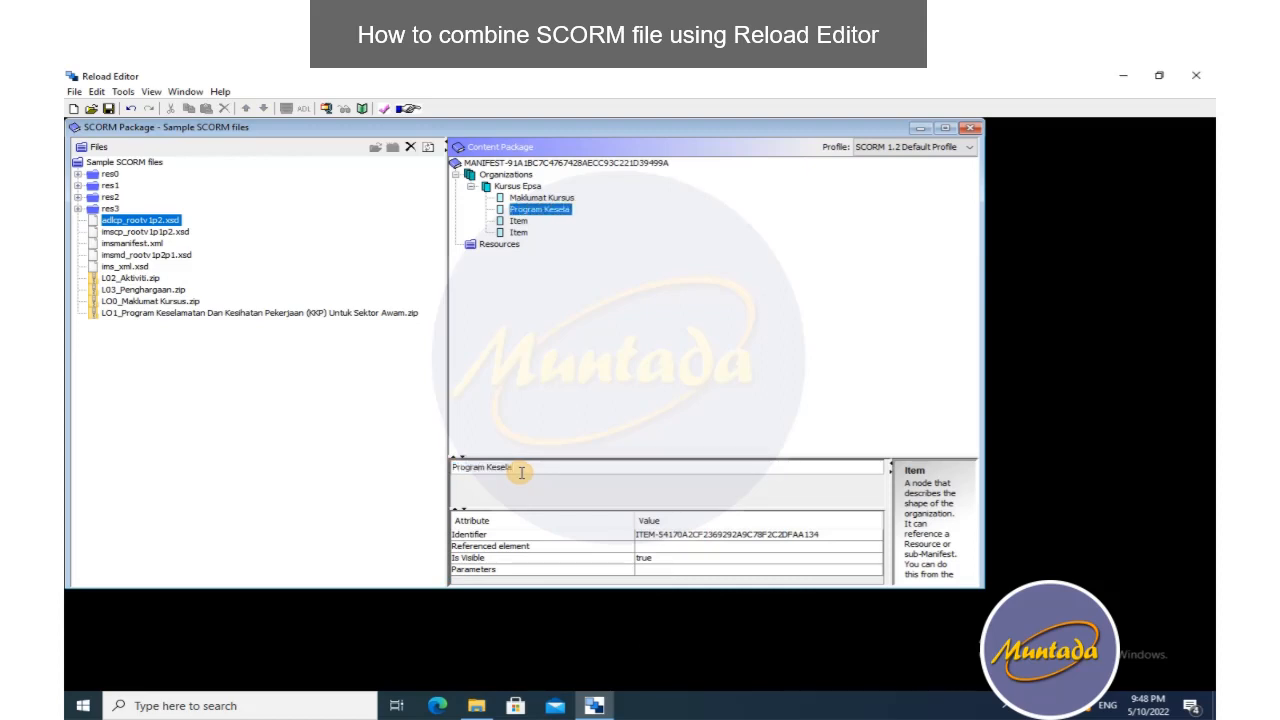
pyautogui.write('matan dan a')
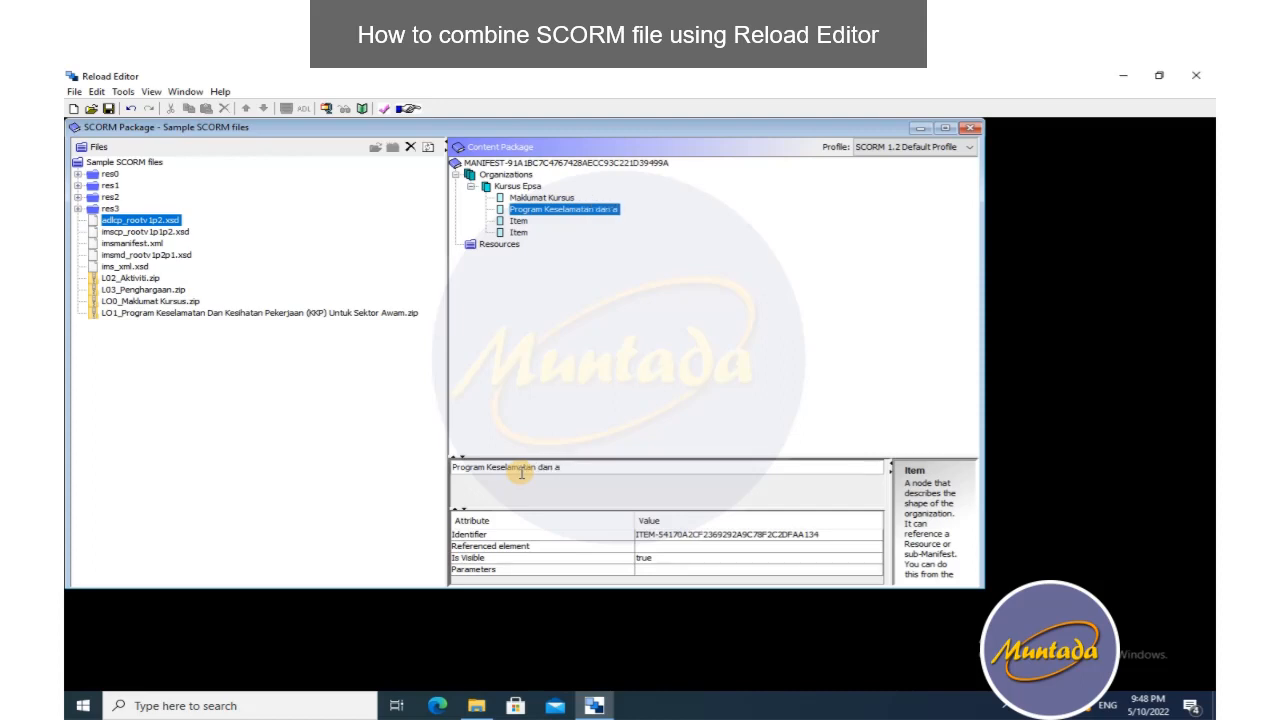
pyautogui.press('BackSpace')
pyautogui.press('BackSpace')
pyautogui.write('Kesihatan')
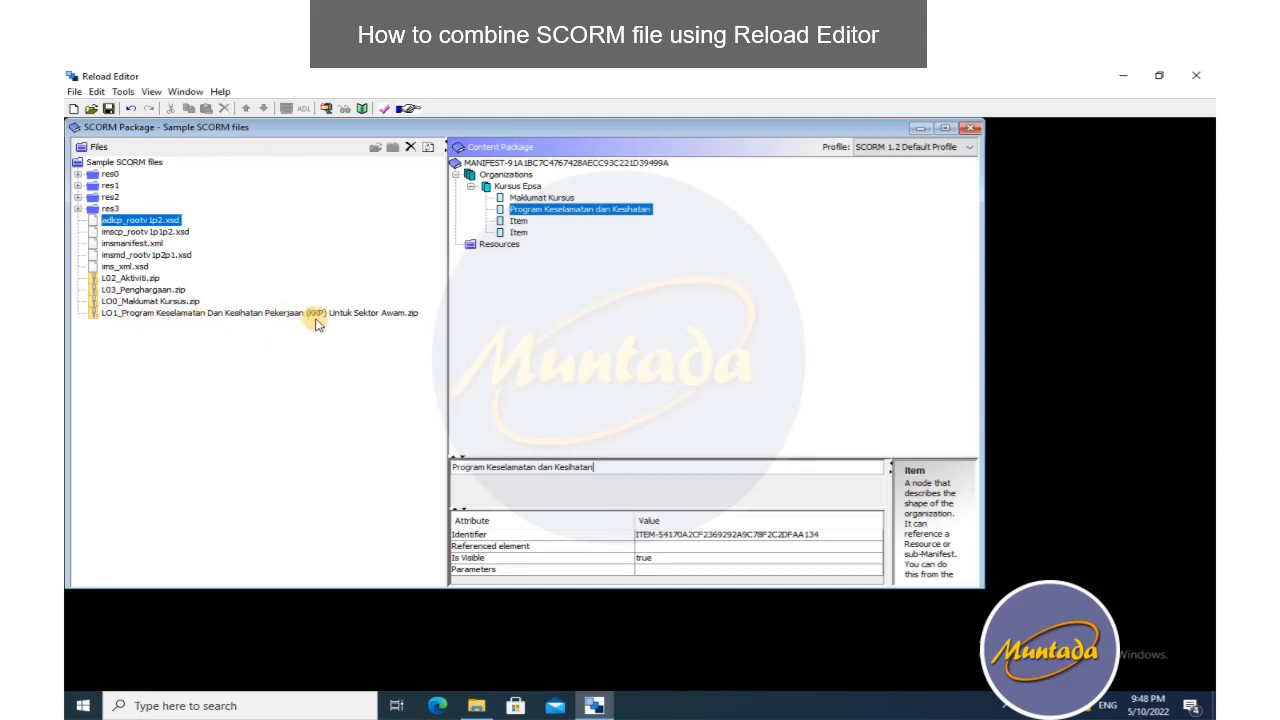
# - Rename the third item under Kursus Epsa as Aktiviti
pyautogui.click(520, 221)
pyautogui.rightClick(522, 221)
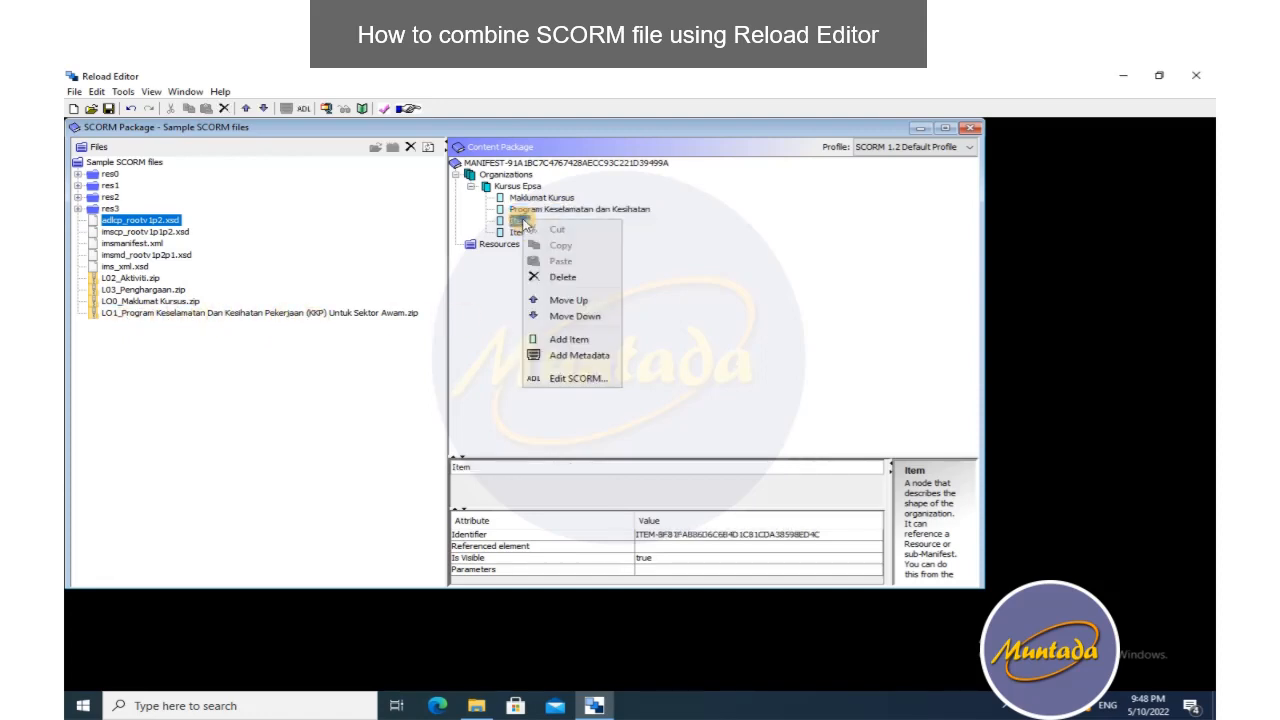
pyautogui.click(502, 470)
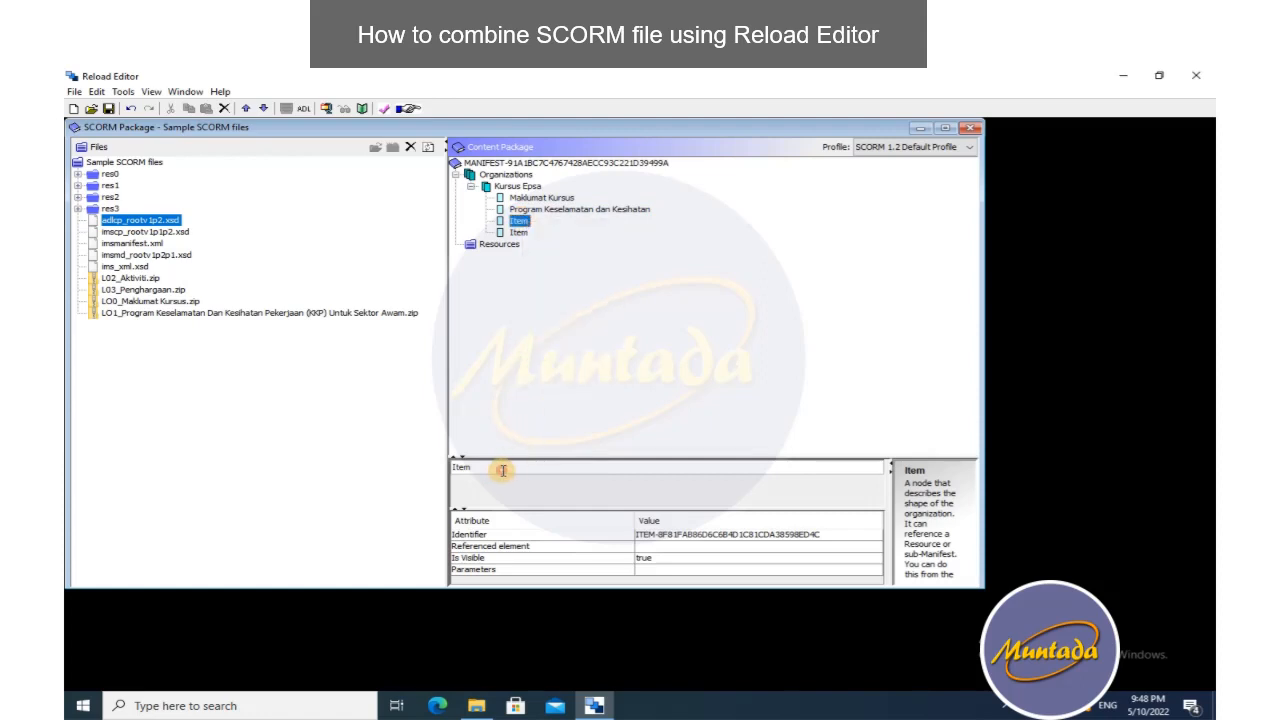
pyautogui.doubleClick(502, 470)
pyautogui.press('BackSpace')
pyautogui.press('BackSpace')
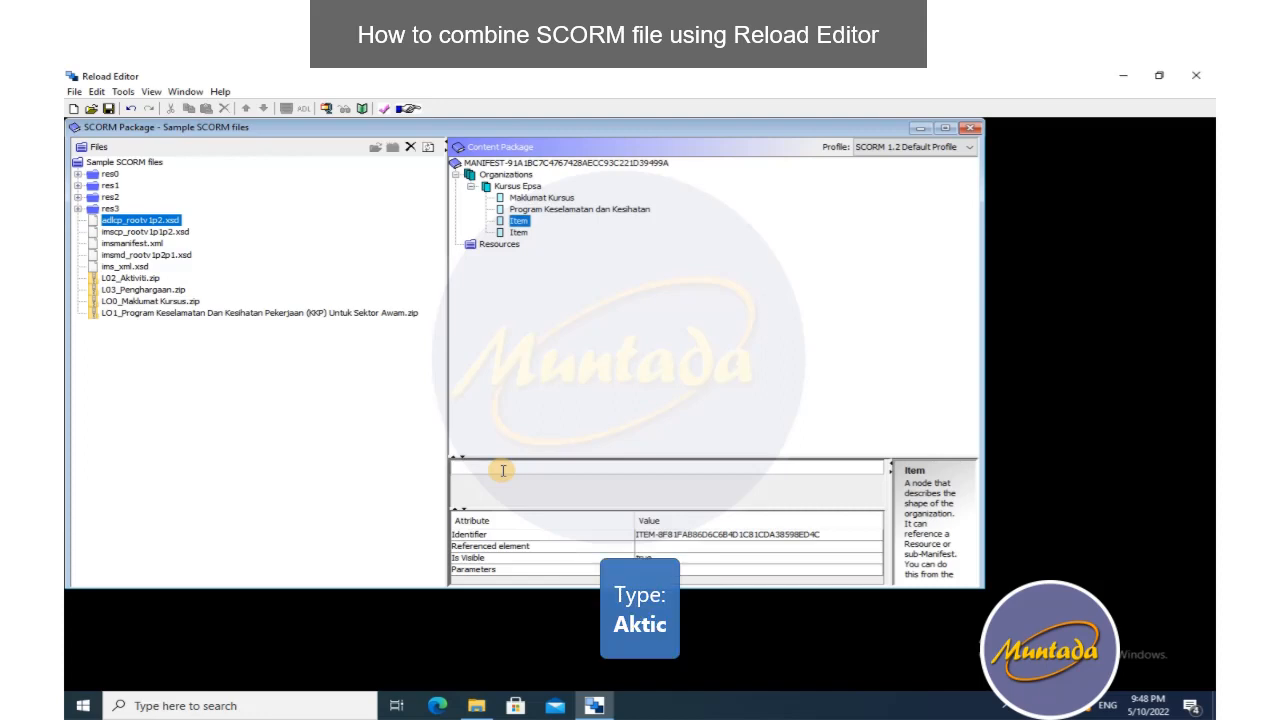
pyautogui.write('Aktic')
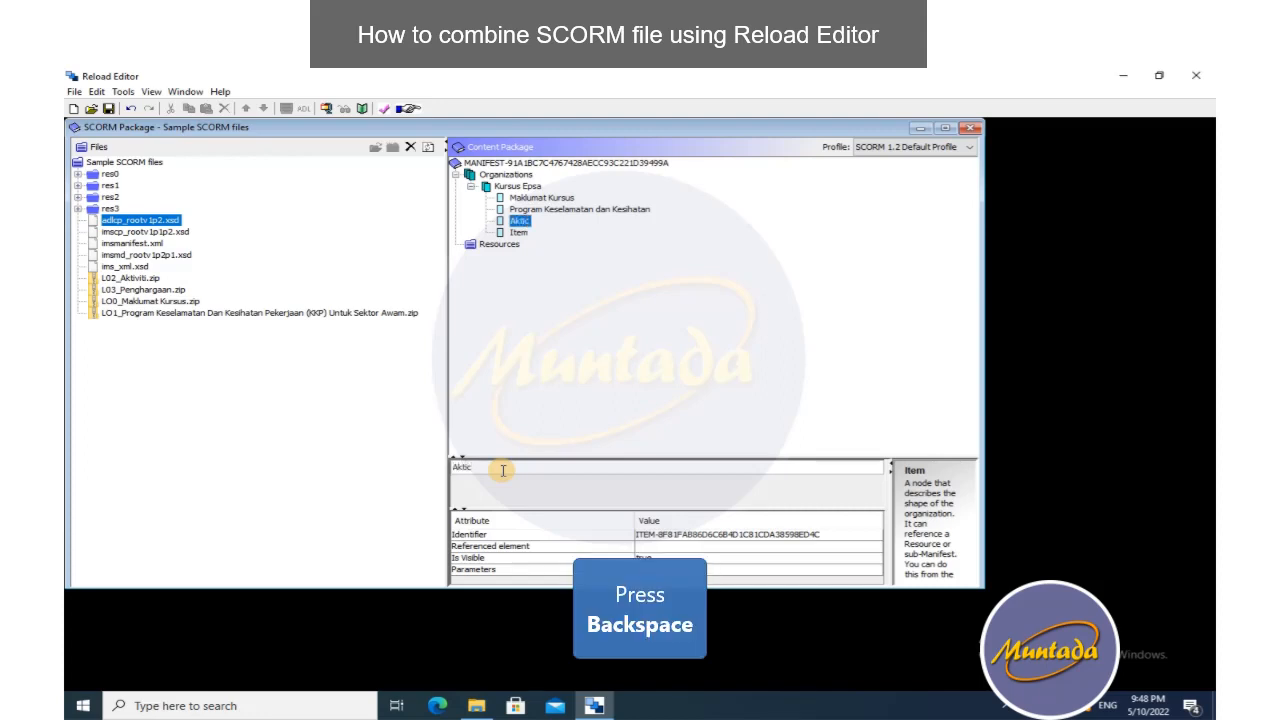
pyautogui.press('BackSpace')
pyautogui.write('viti')
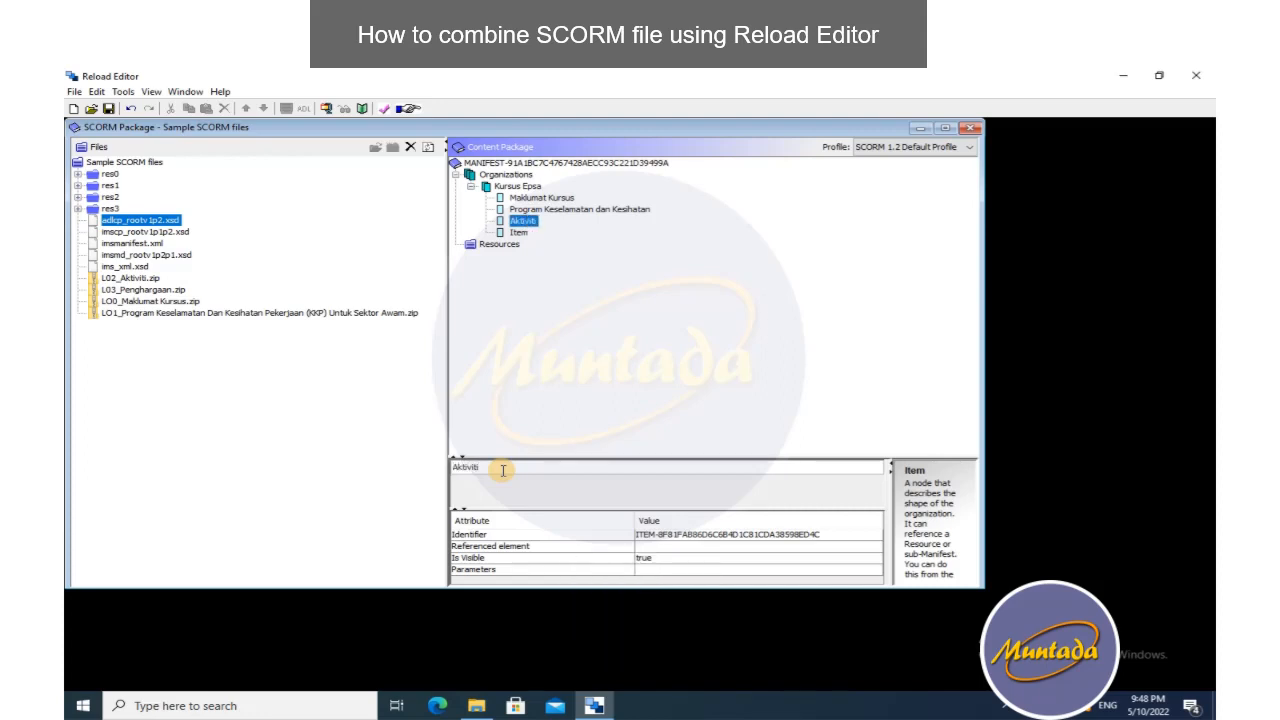
# - Rename the fourth item under Kursus Epsa as Penghargaan
pyautogui.click(511, 230)
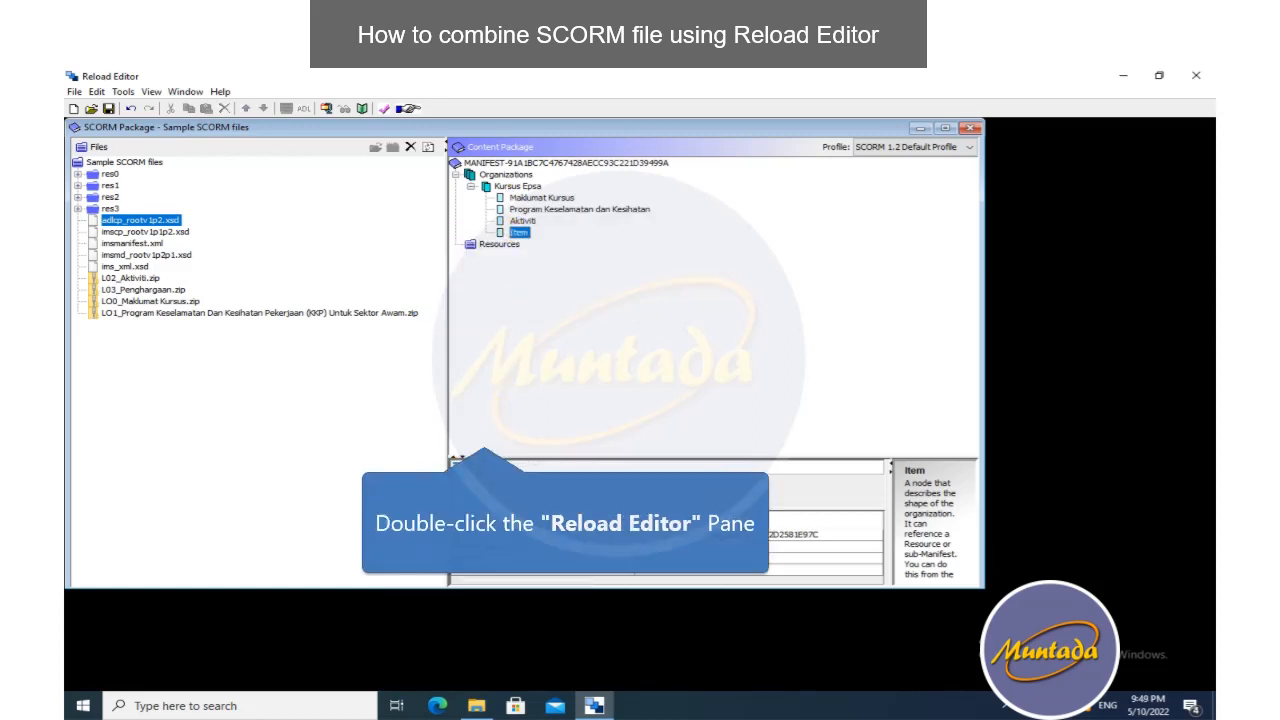
pyautogui.doubleClick(484, 462)
pyautogui.write('Pengj')
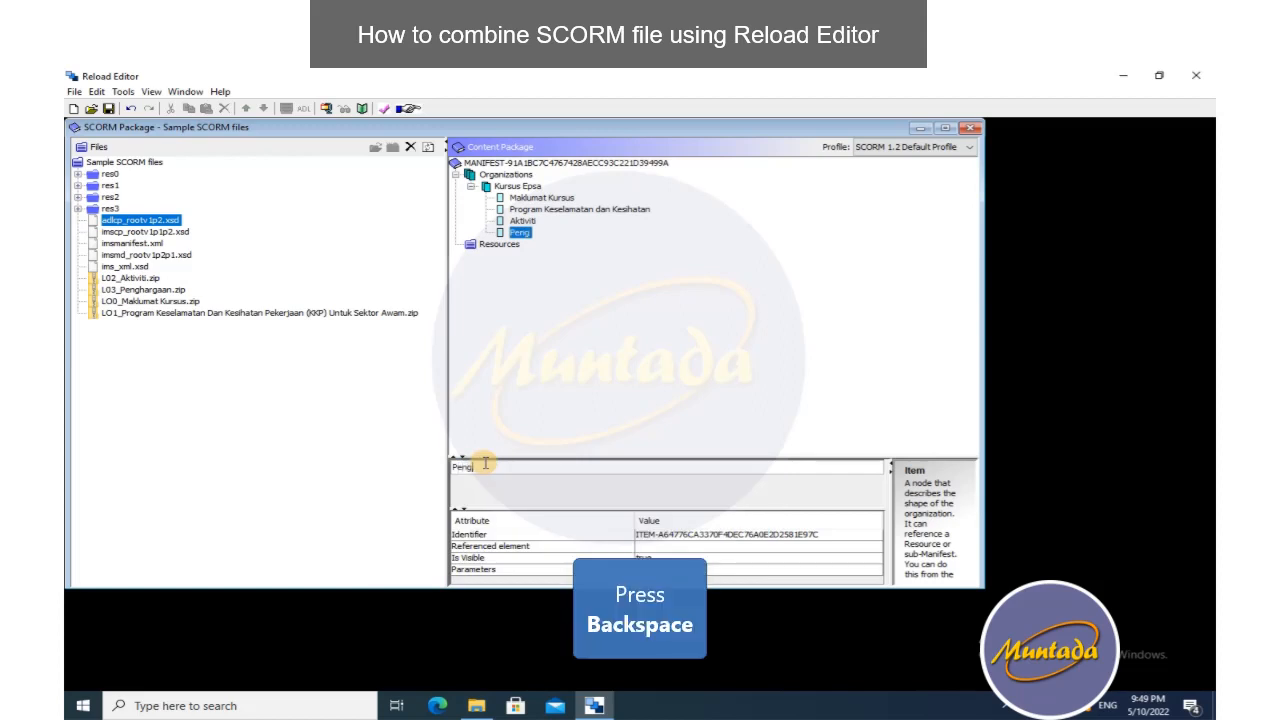
pyautogui.write('har')
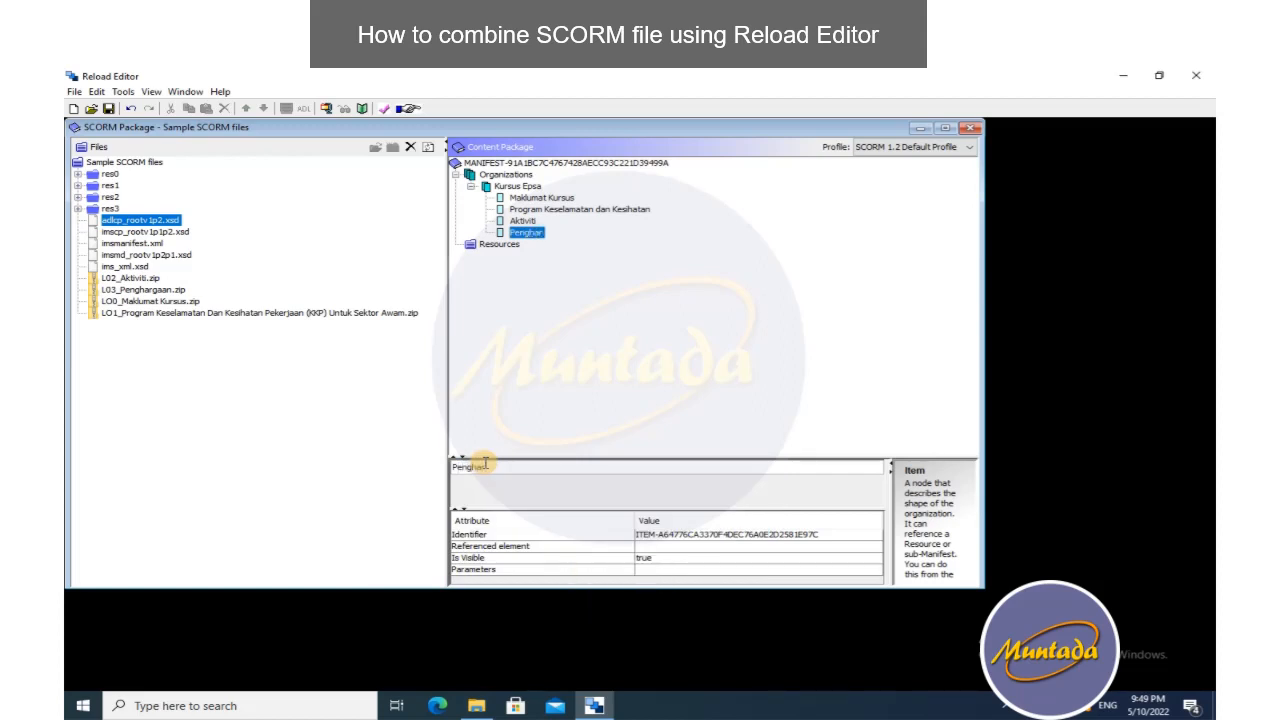
pyautogui.write('gaan')
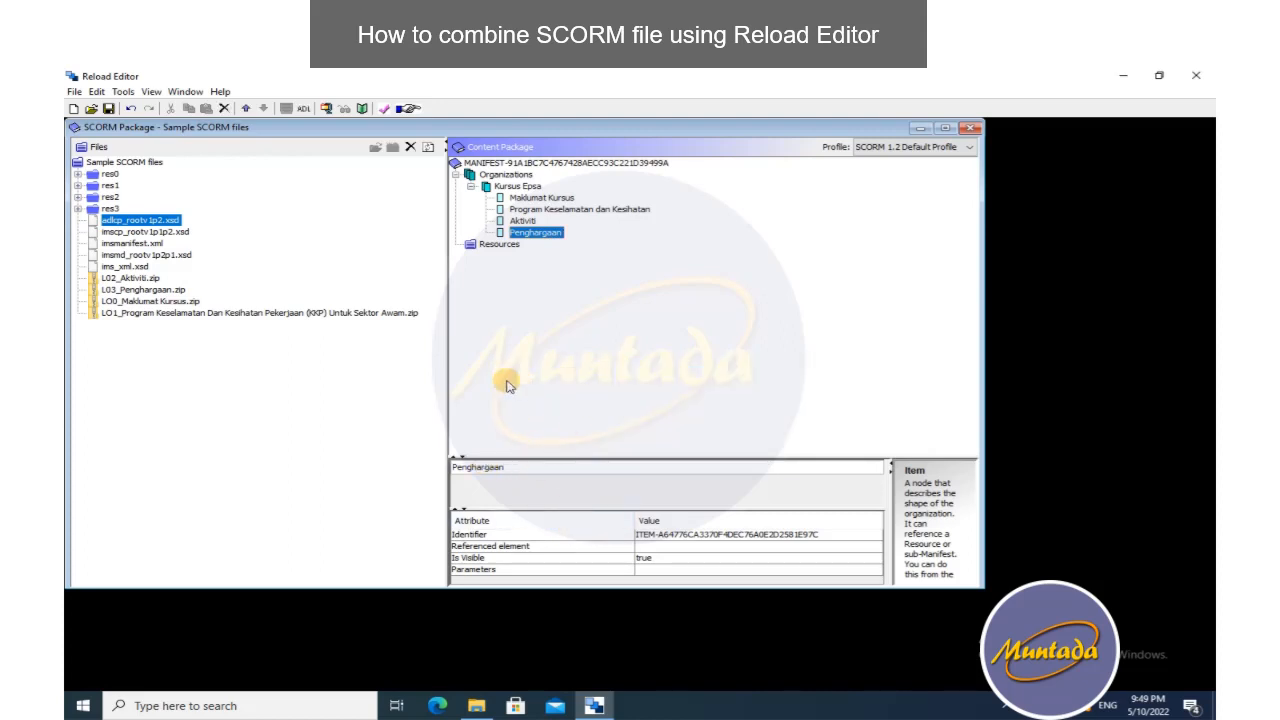
# - Add the index.html file from each of the res0, res1, res2 and res3 folders to Resources, in that order
pyautogui.click(473, 245)
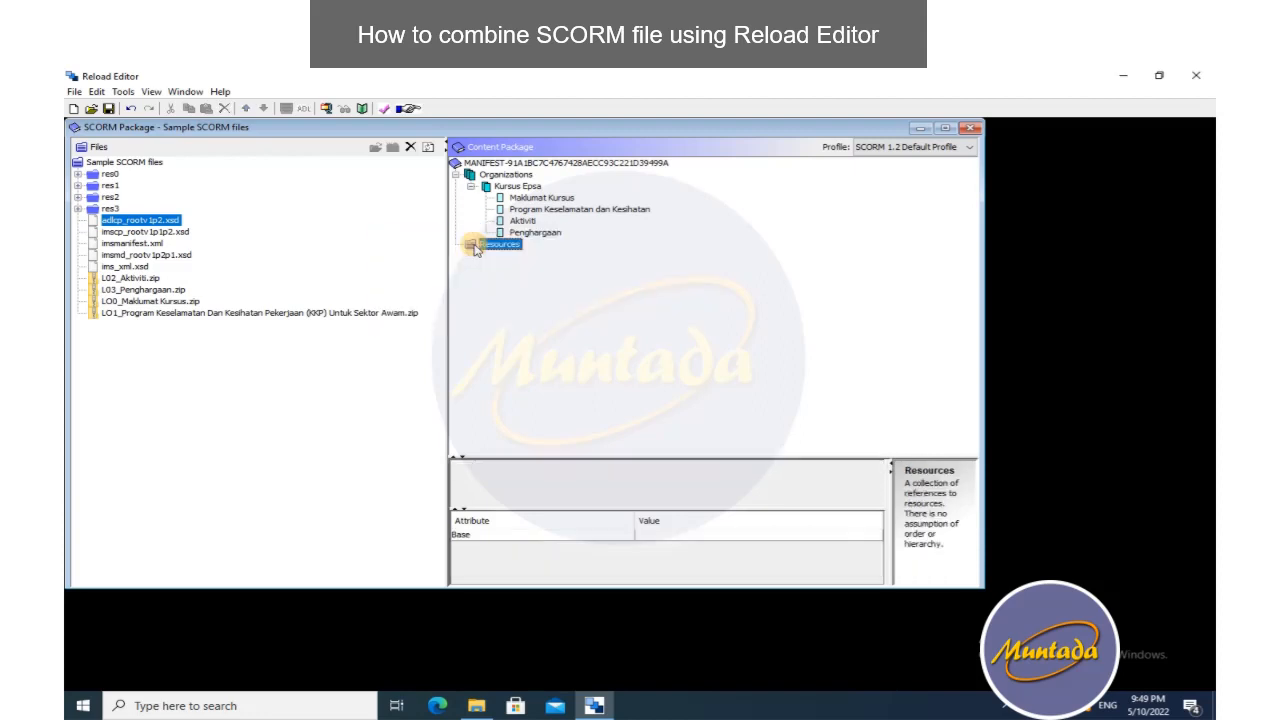
pyautogui.click(78, 174)
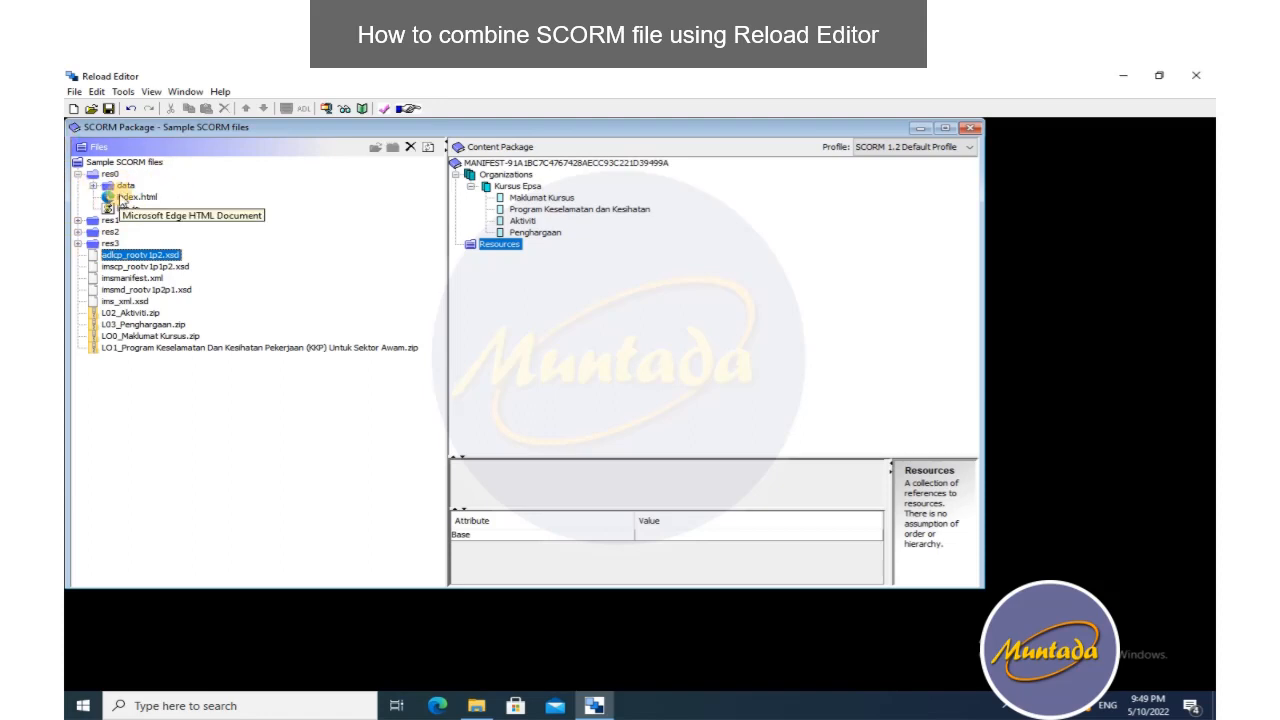
pyautogui.click(133, 199)
pyautogui.moveTo(133, 201); pyautogui.dragTo(508, 254)
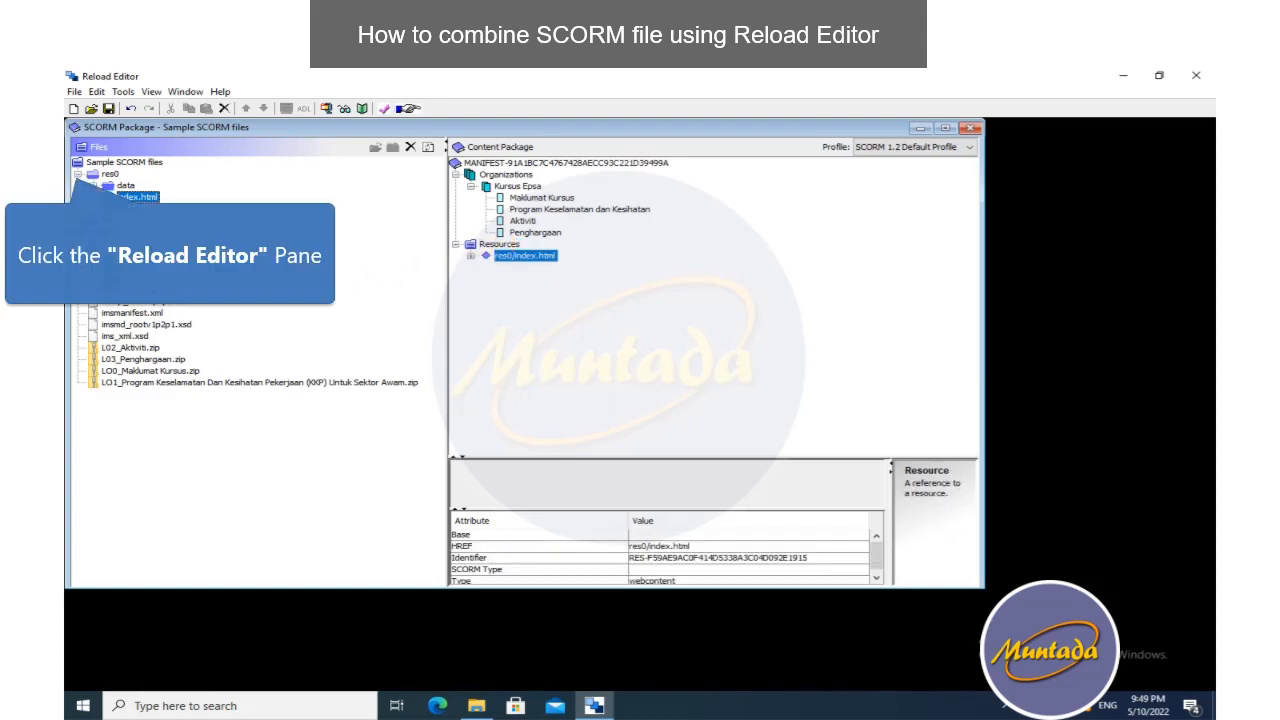
pyautogui.click(78, 221)
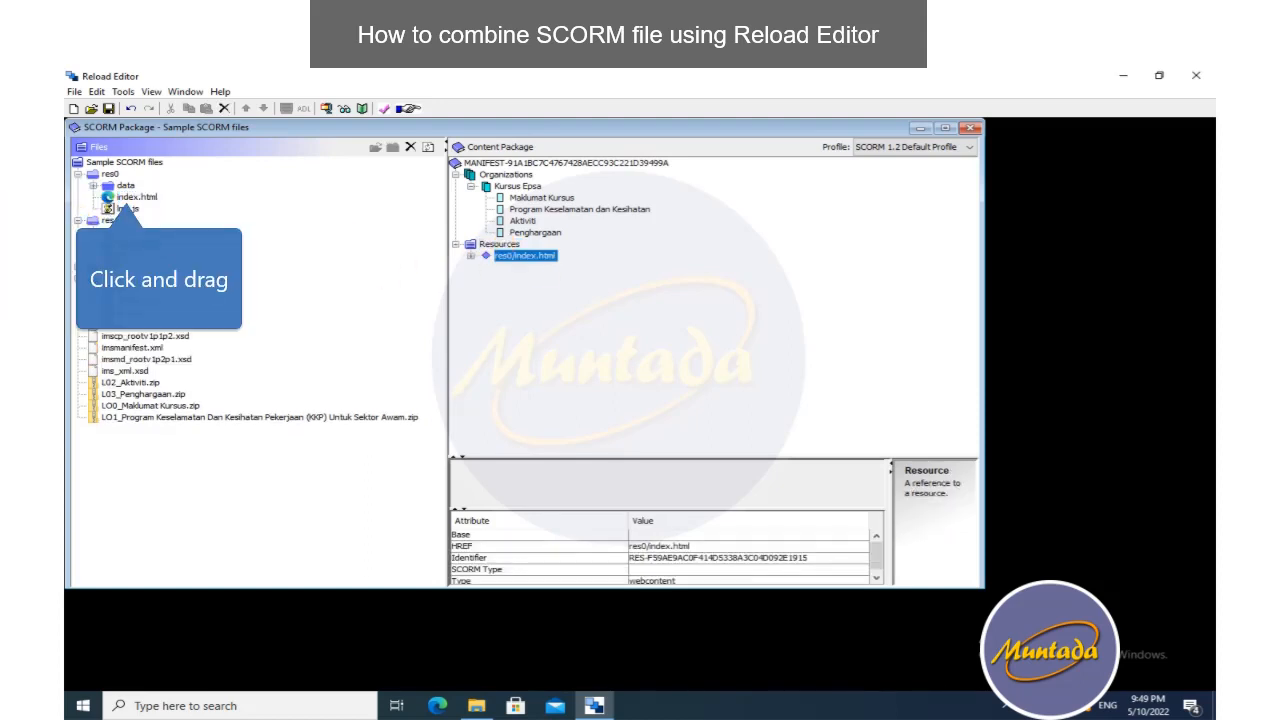
pyautogui.moveTo(137, 243); pyautogui.dragTo(495, 245)
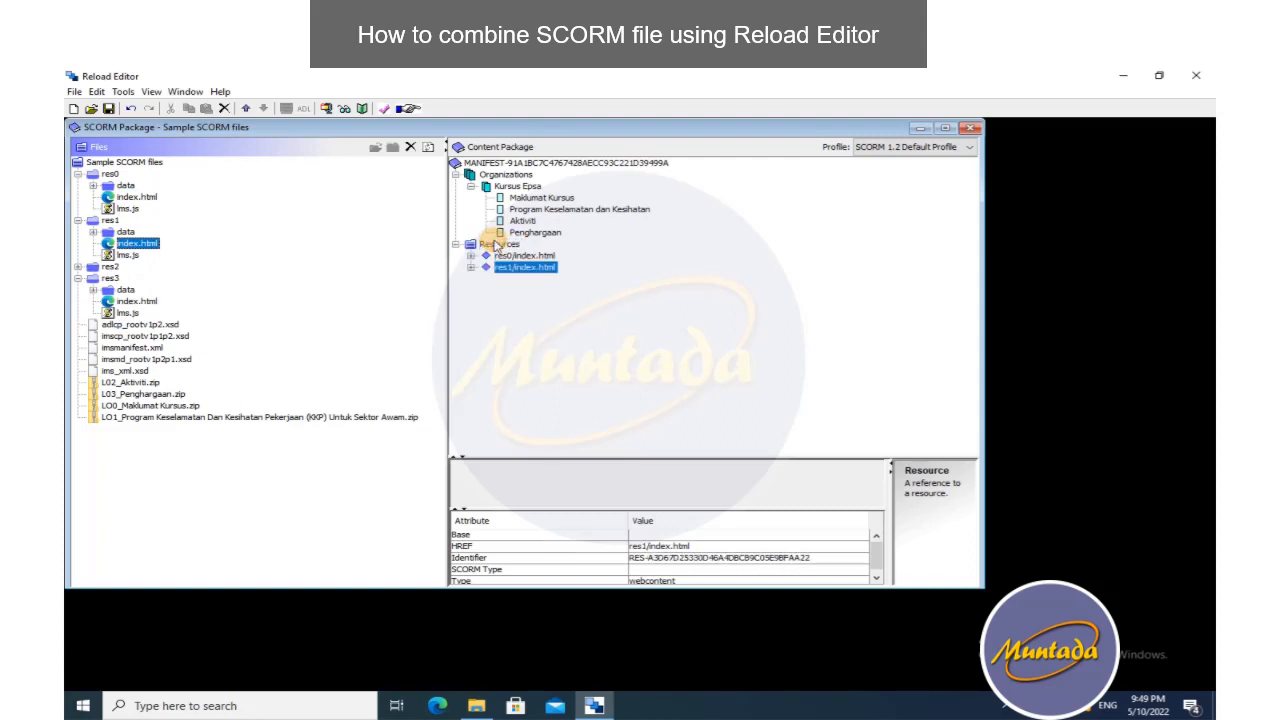
pyautogui.click(520, 267)
pyautogui.click(78, 267)
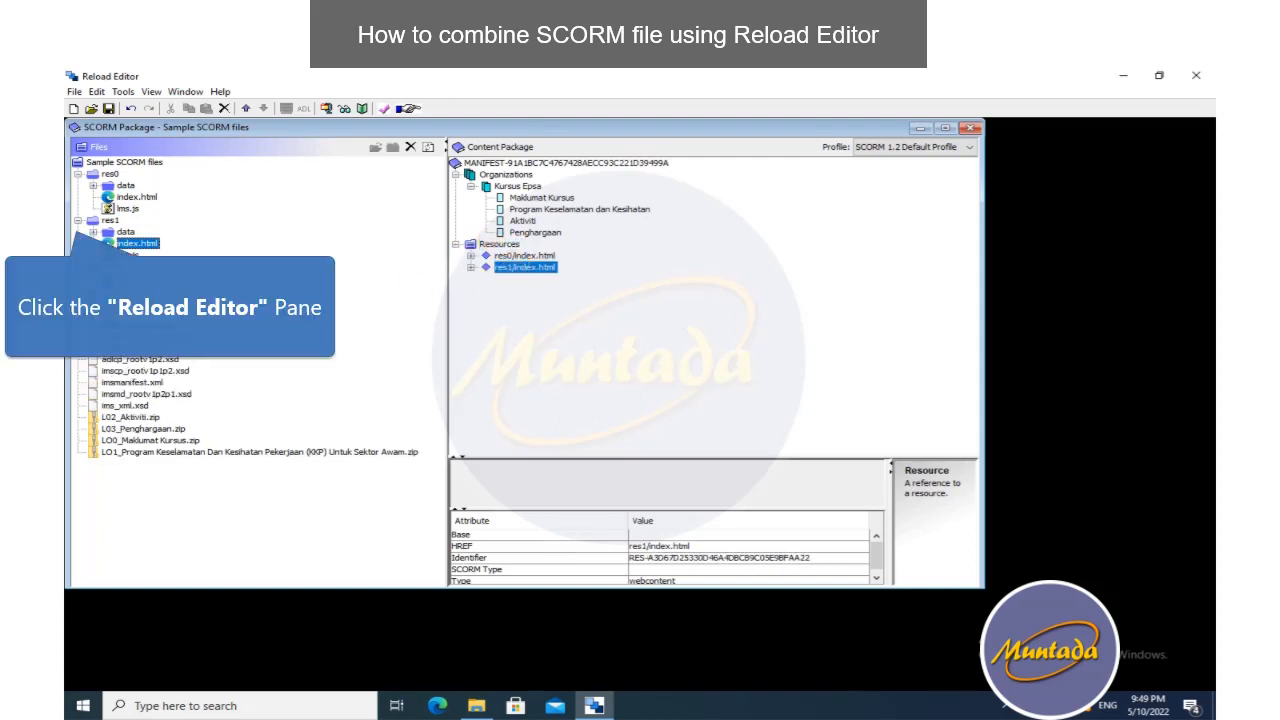
pyautogui.moveTo(137, 289); pyautogui.dragTo(518, 246)
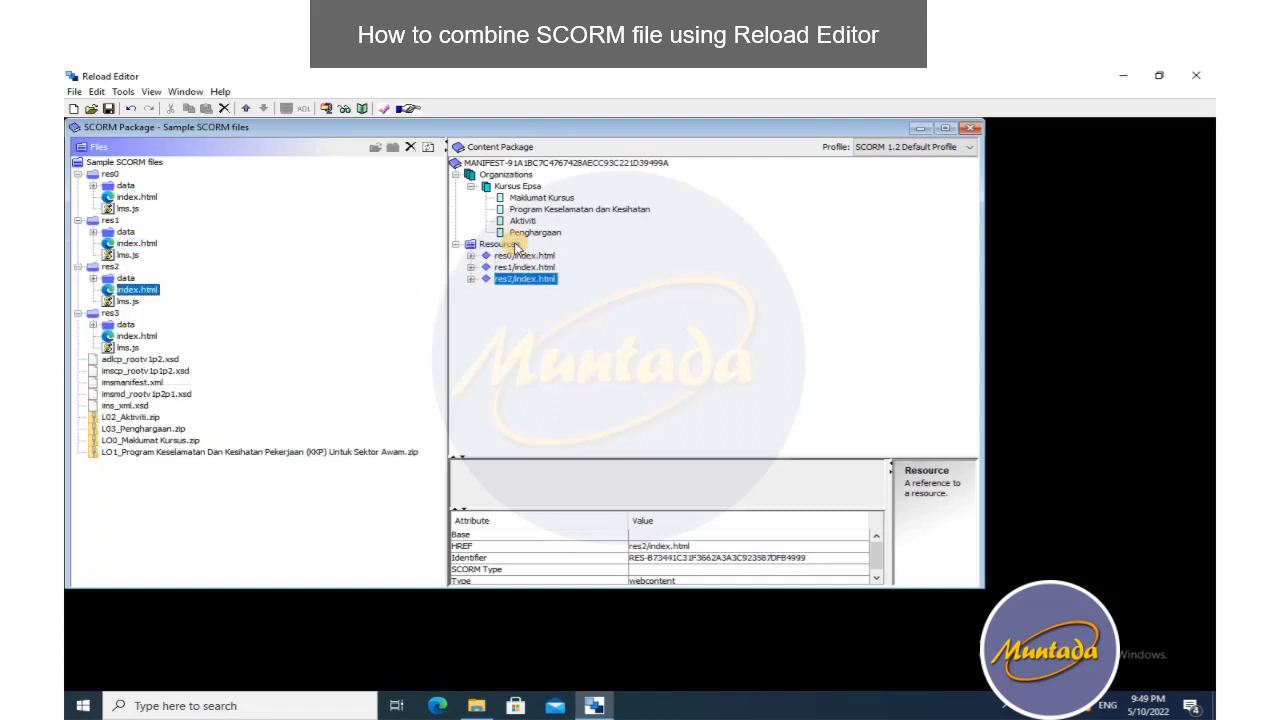
pyautogui.moveTo(137, 336); pyautogui.dragTo(505, 248)
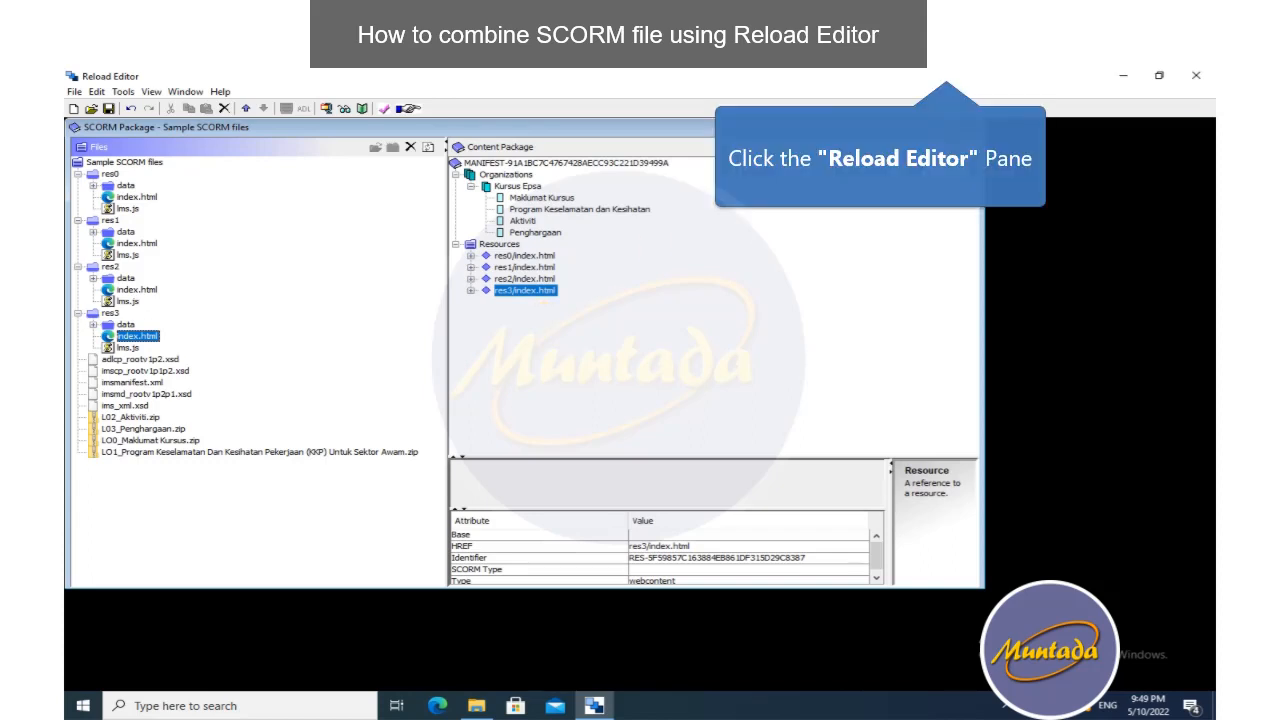
# - Maximize the SCORM package window and set the Maklumat Kursus item's referenced element to res0/index.html
pyautogui.click(946, 127)
pyautogui.click(547, 256)
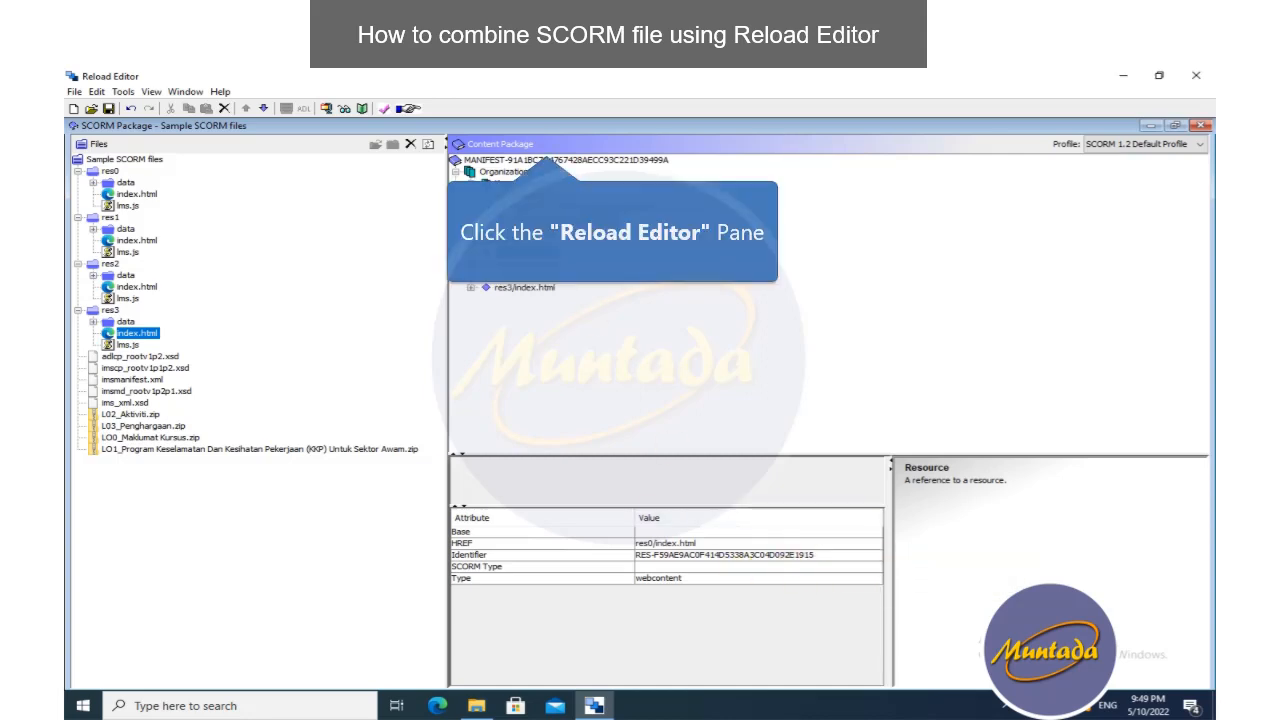
pyautogui.click(545, 196)
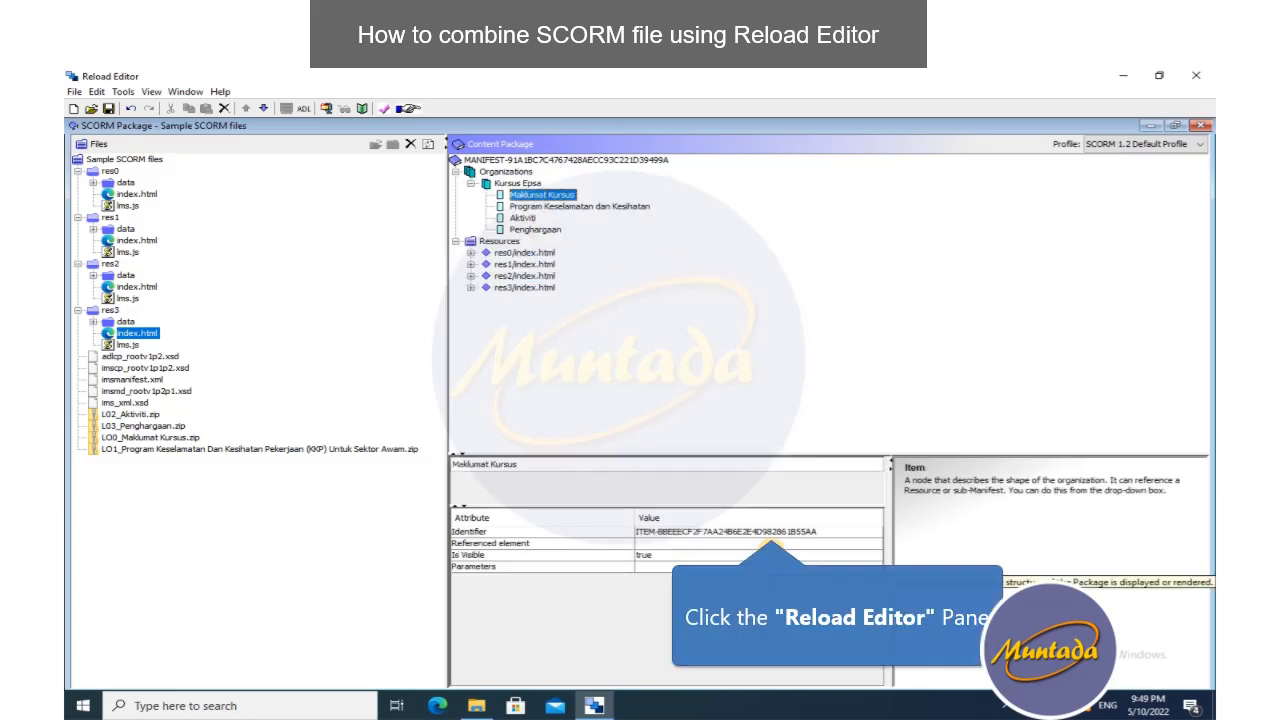
pyautogui.click(773, 545)
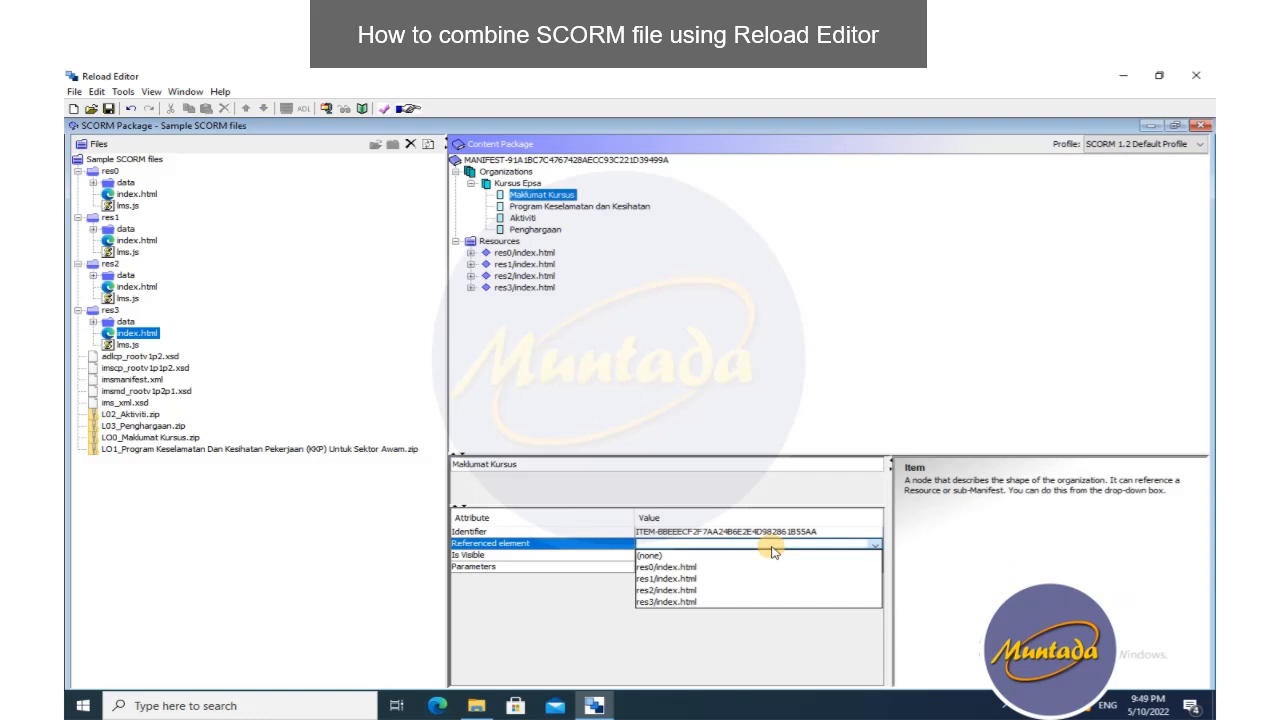
pyautogui.click(758, 566)
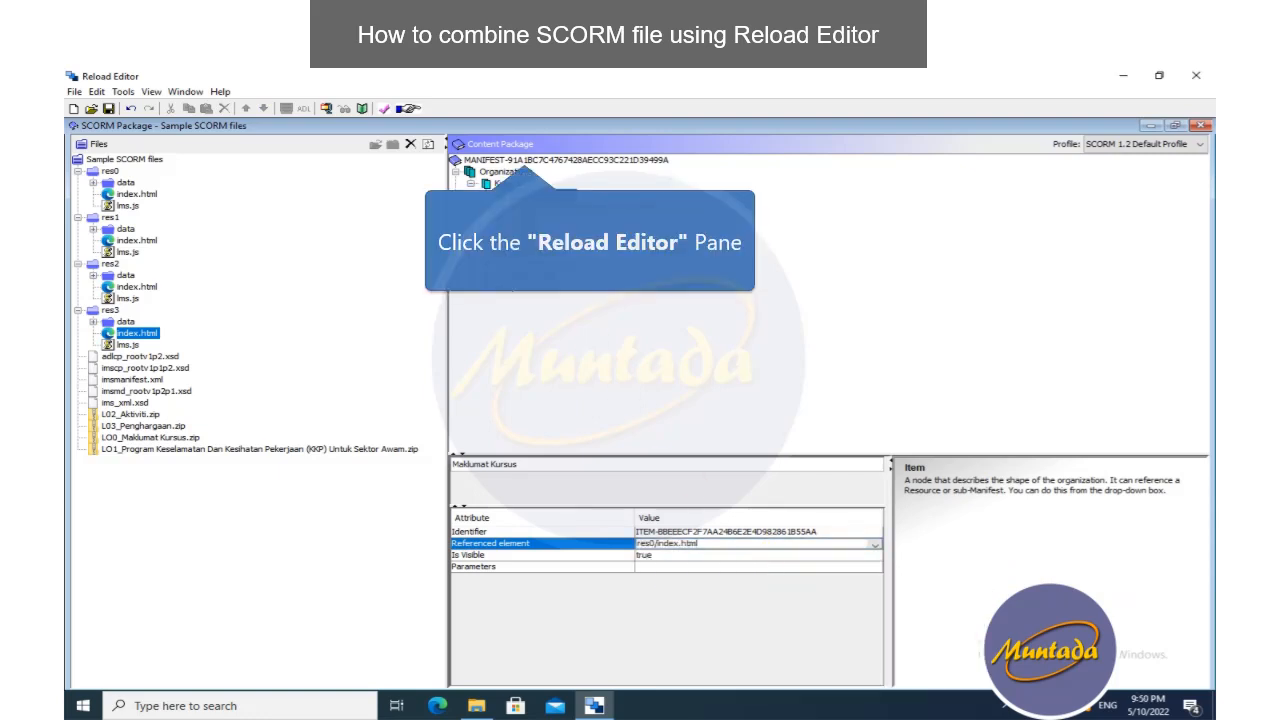
# - Set the referenced element of Program Keselamatan dan Kesihatan to res1/index.html and of Aktiviti to res2/index.html
pyautogui.click(540, 206)
pyautogui.click(734, 543)
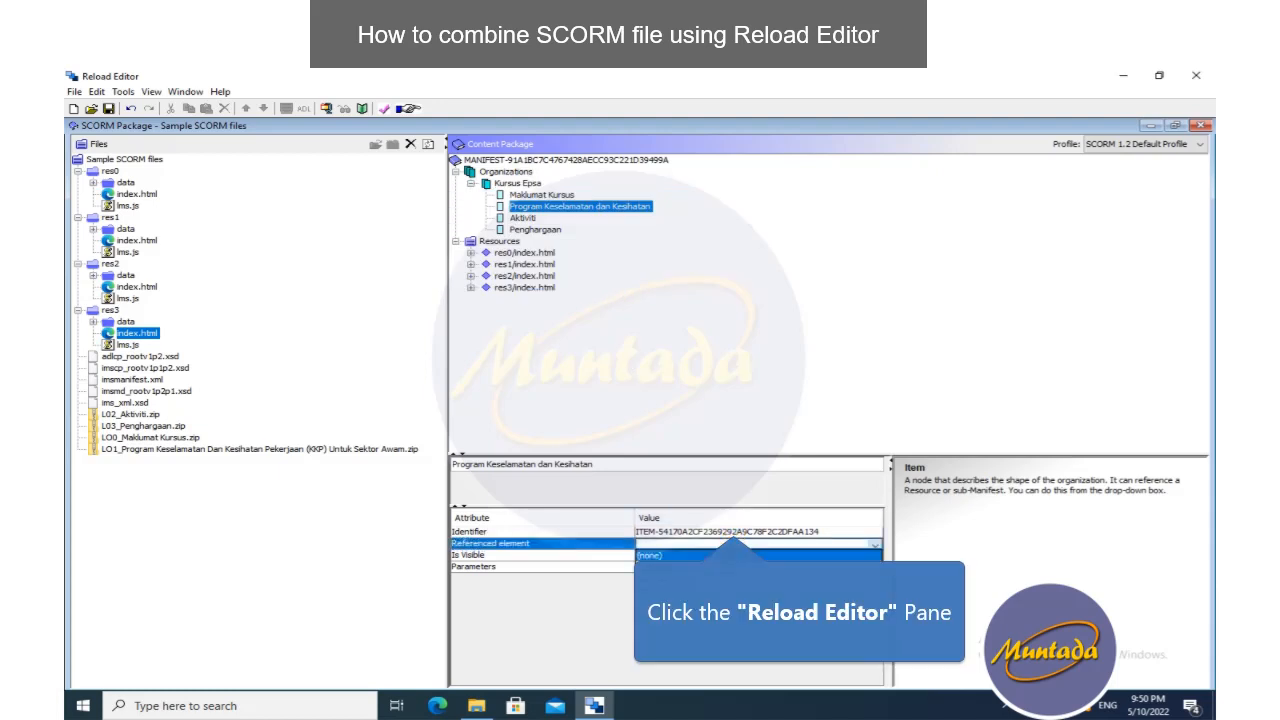
pyautogui.click(706, 579)
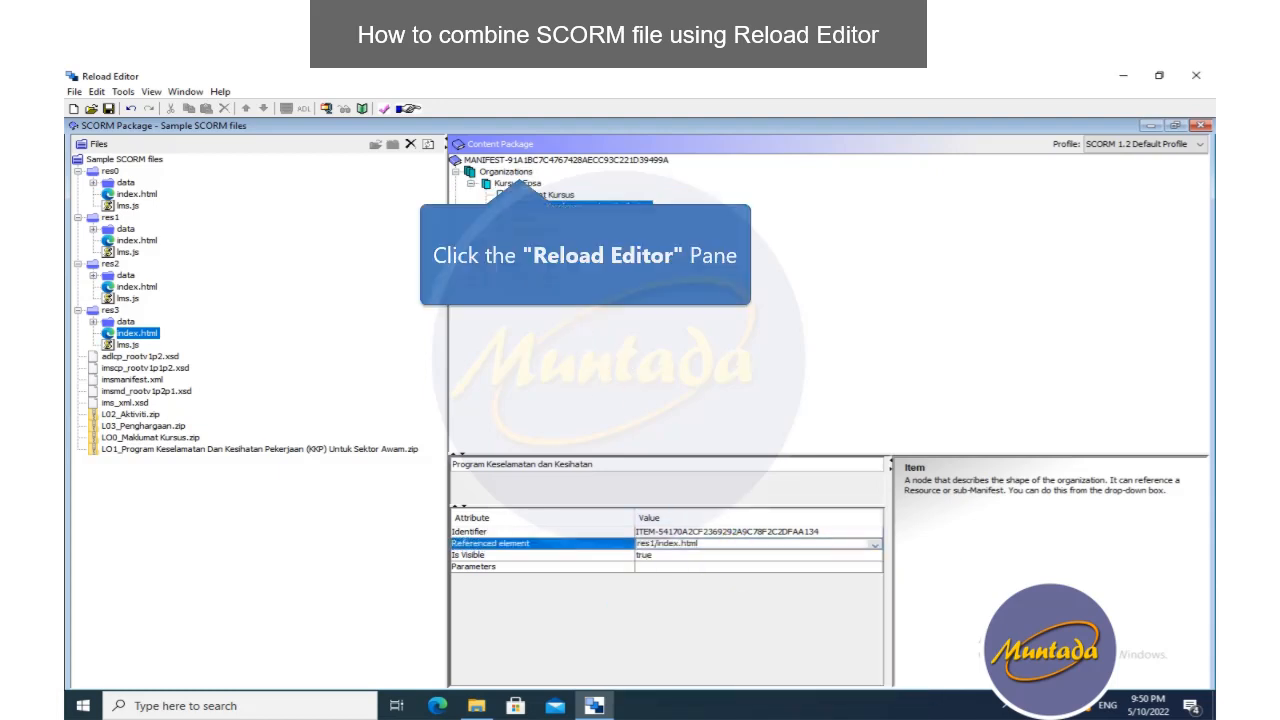
pyautogui.click(522, 217)
pyautogui.click(734, 543)
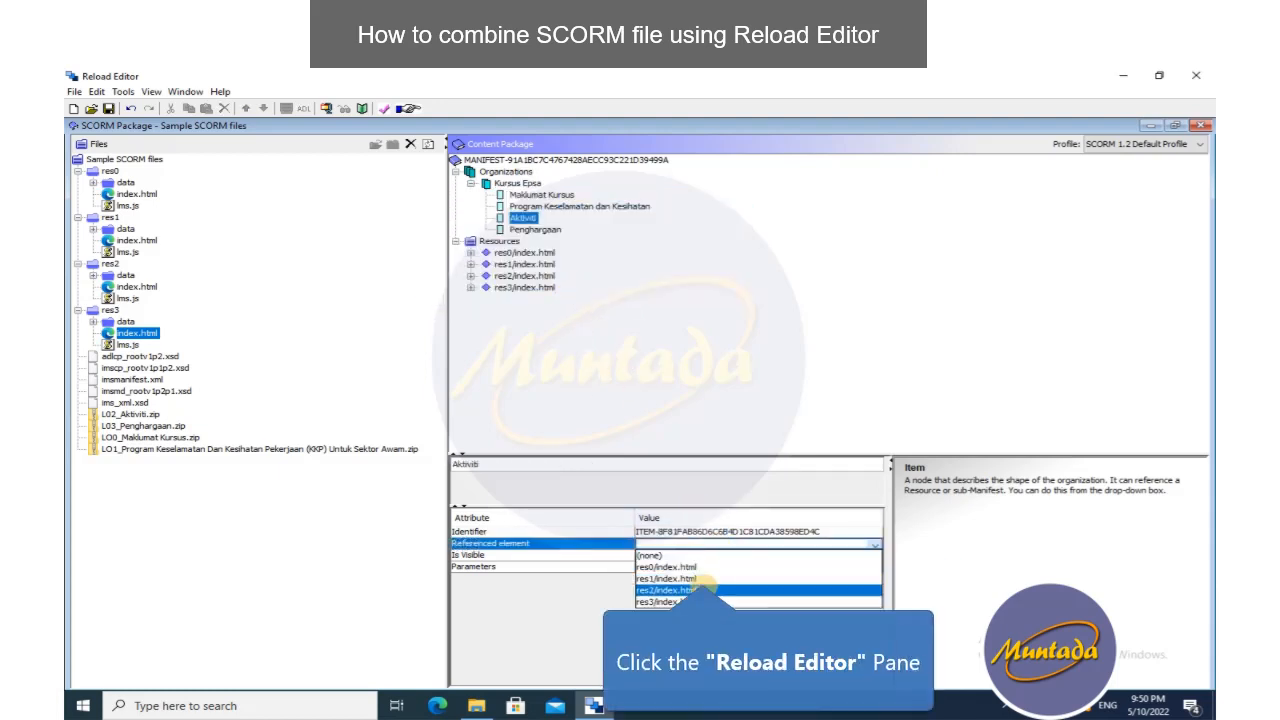
pyautogui.click(702, 587)
# - Set the Penghargaan item's referenced element to res3/index.html
pyautogui.click(535, 229)
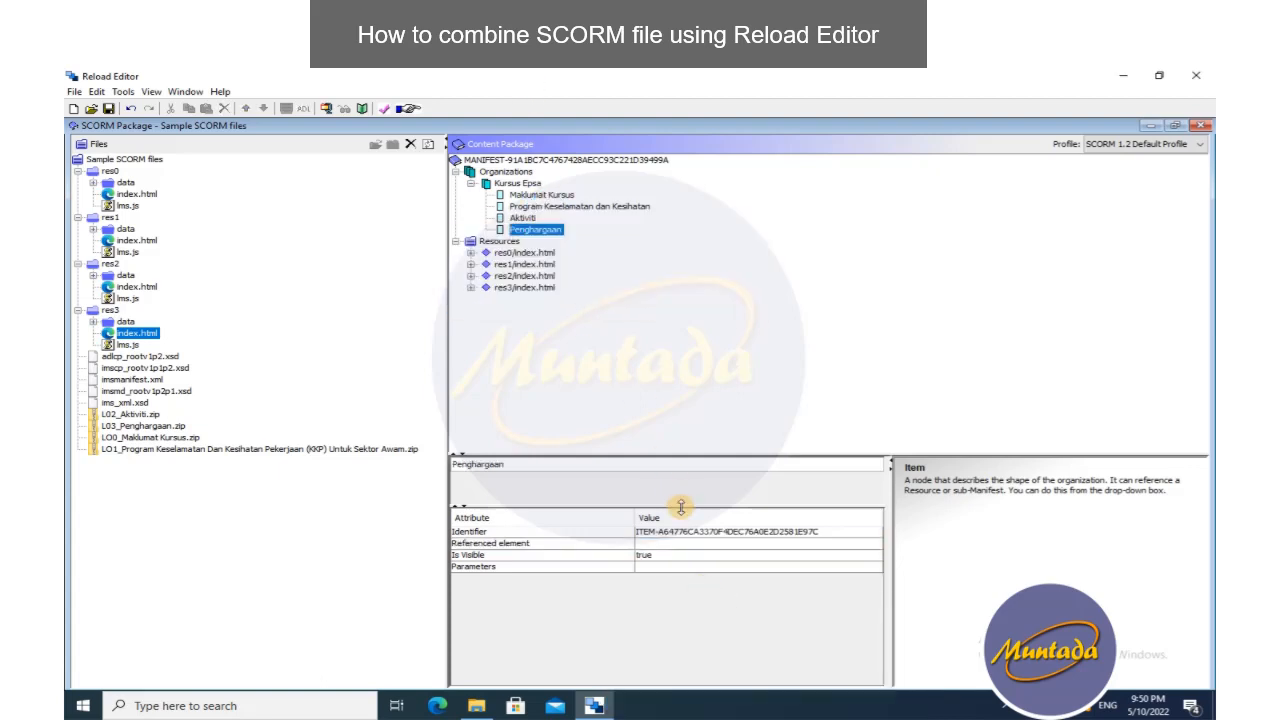
pyautogui.click(676, 556)
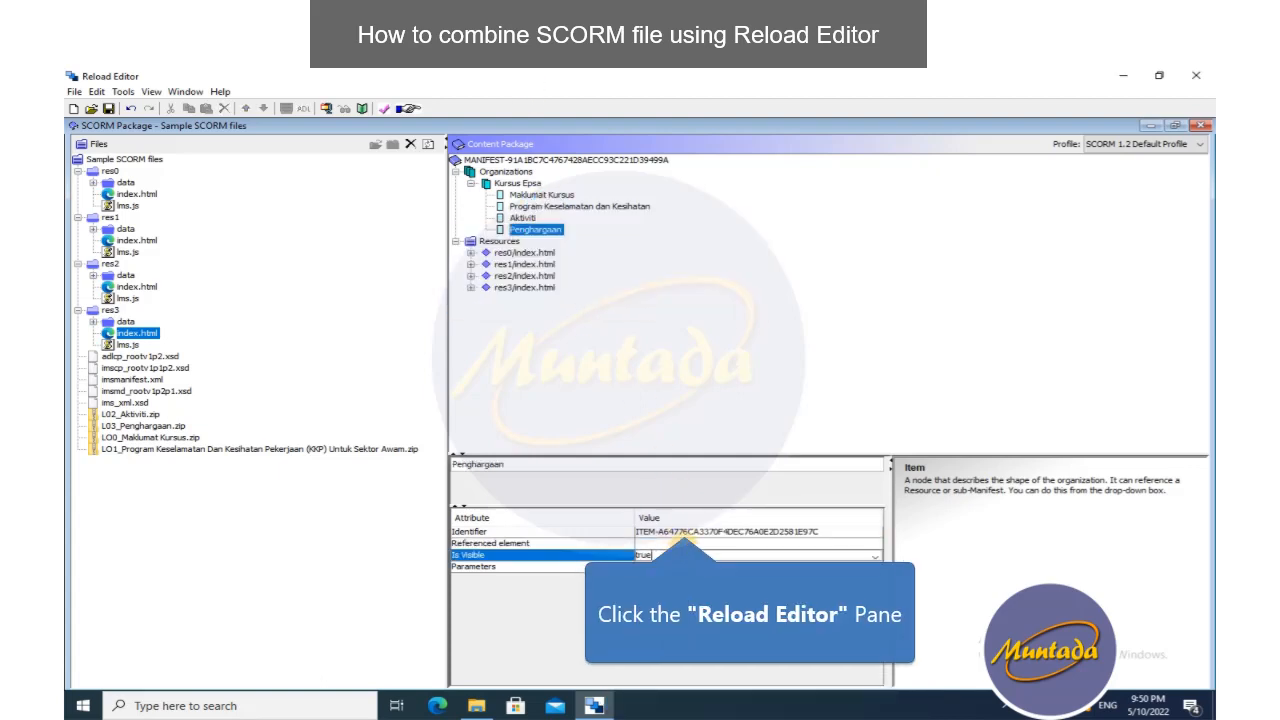
pyautogui.click(677, 543)
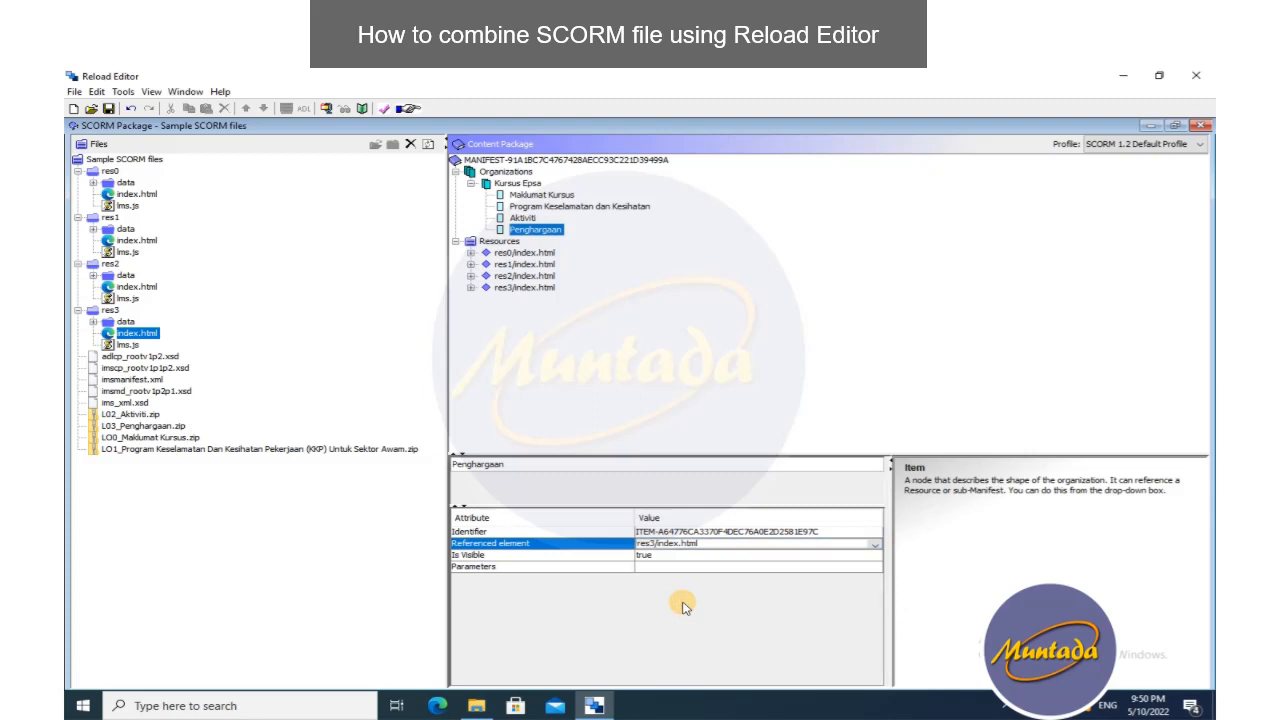
# - Set the SCORM Type of the res0/index.html and res1/index.html resources to sco
pyautogui.click(515, 255)
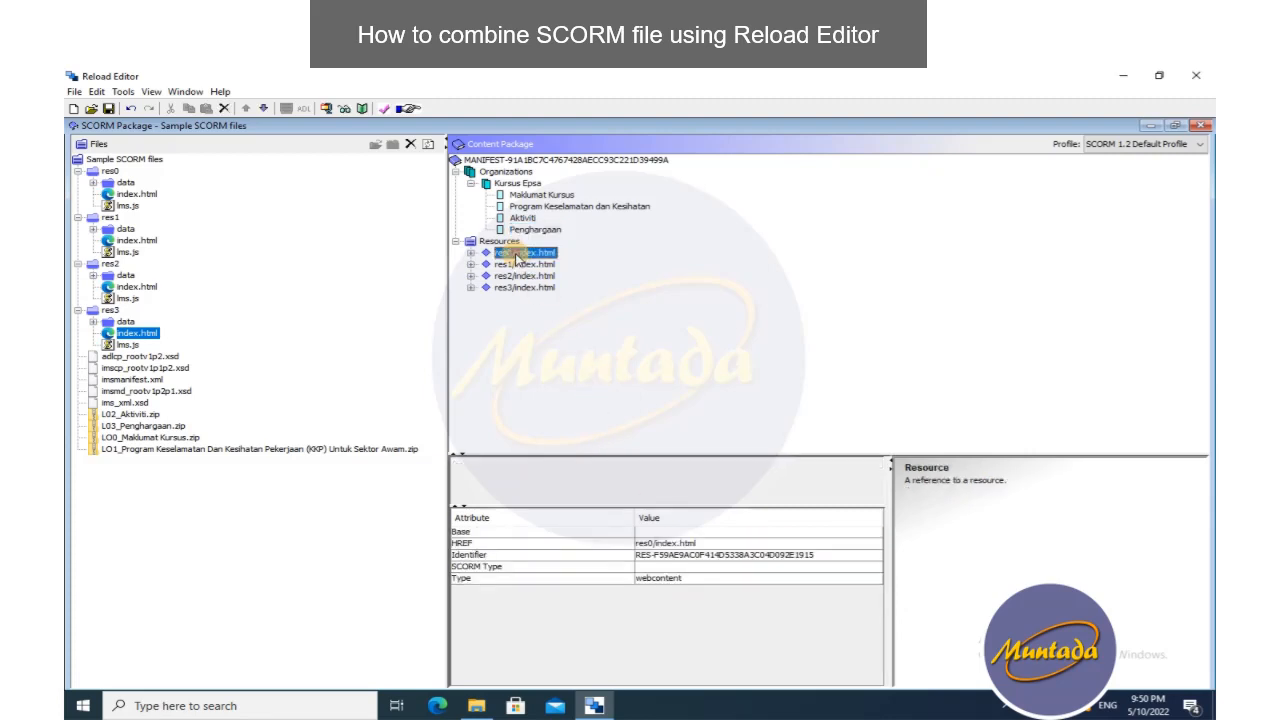
pyautogui.click(712, 567)
pyautogui.click(875, 568)
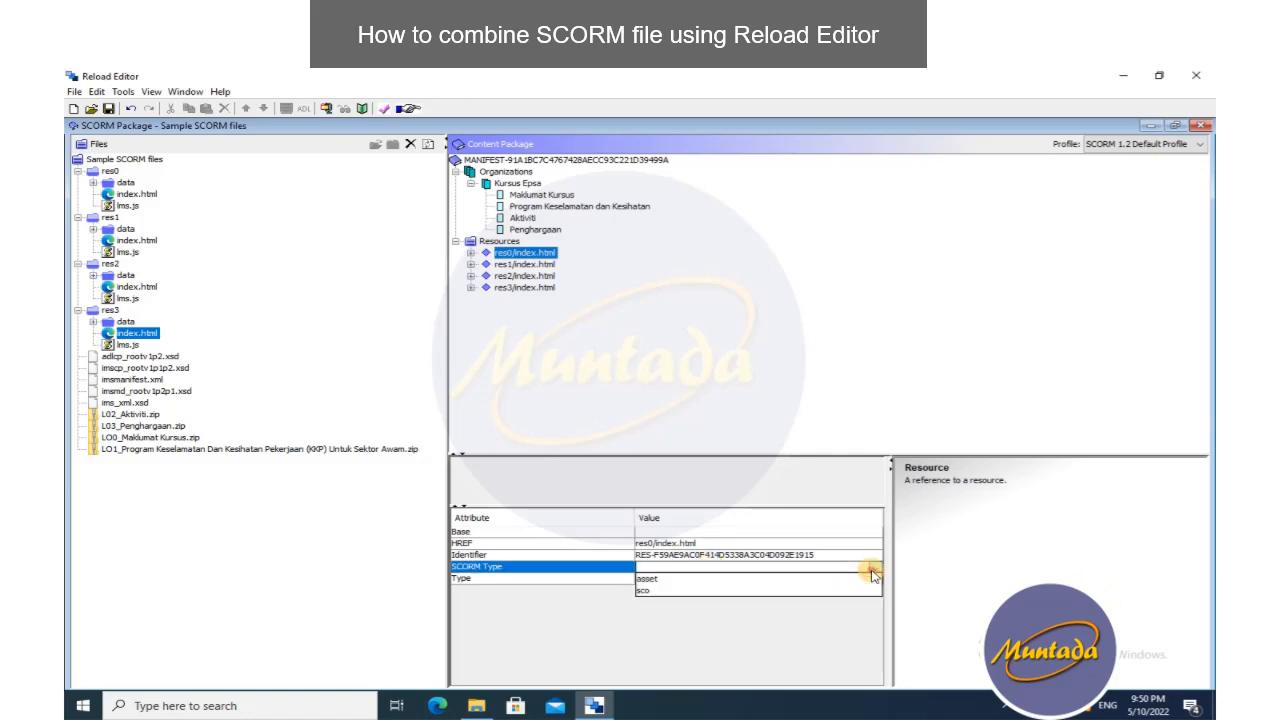
pyautogui.click(779, 598)
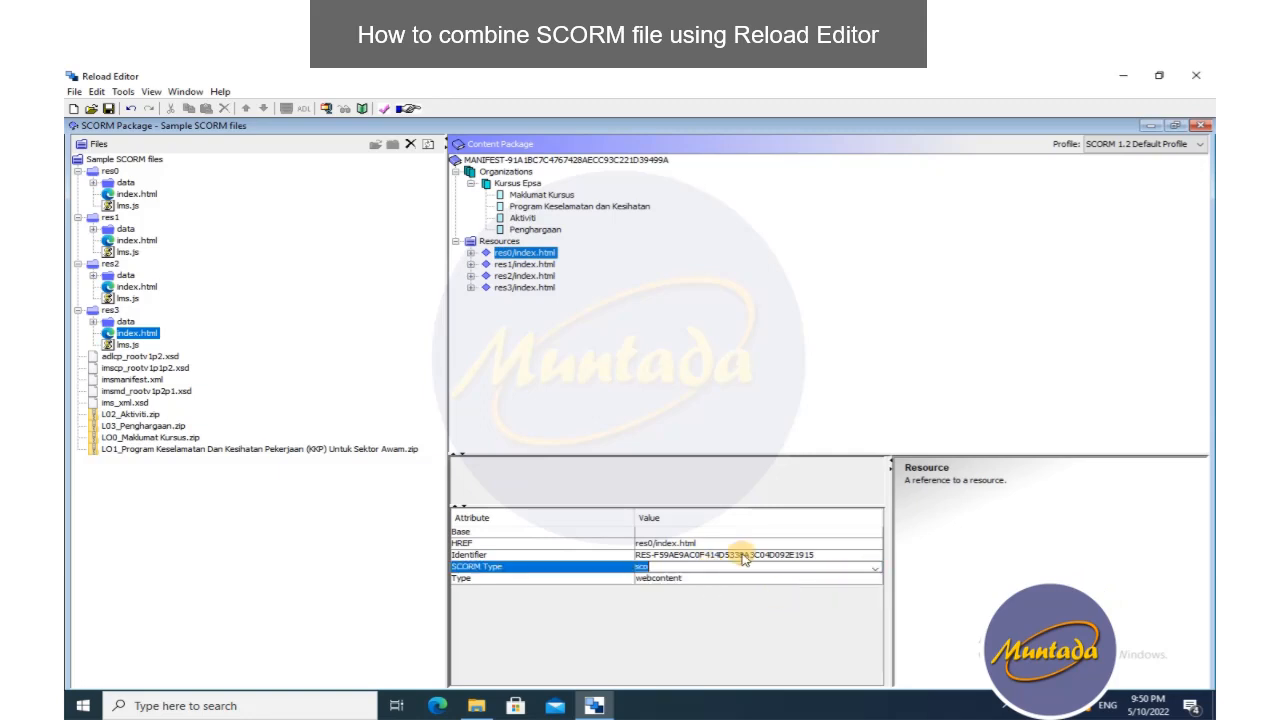
pyautogui.click(540, 268)
pyautogui.click(779, 567)
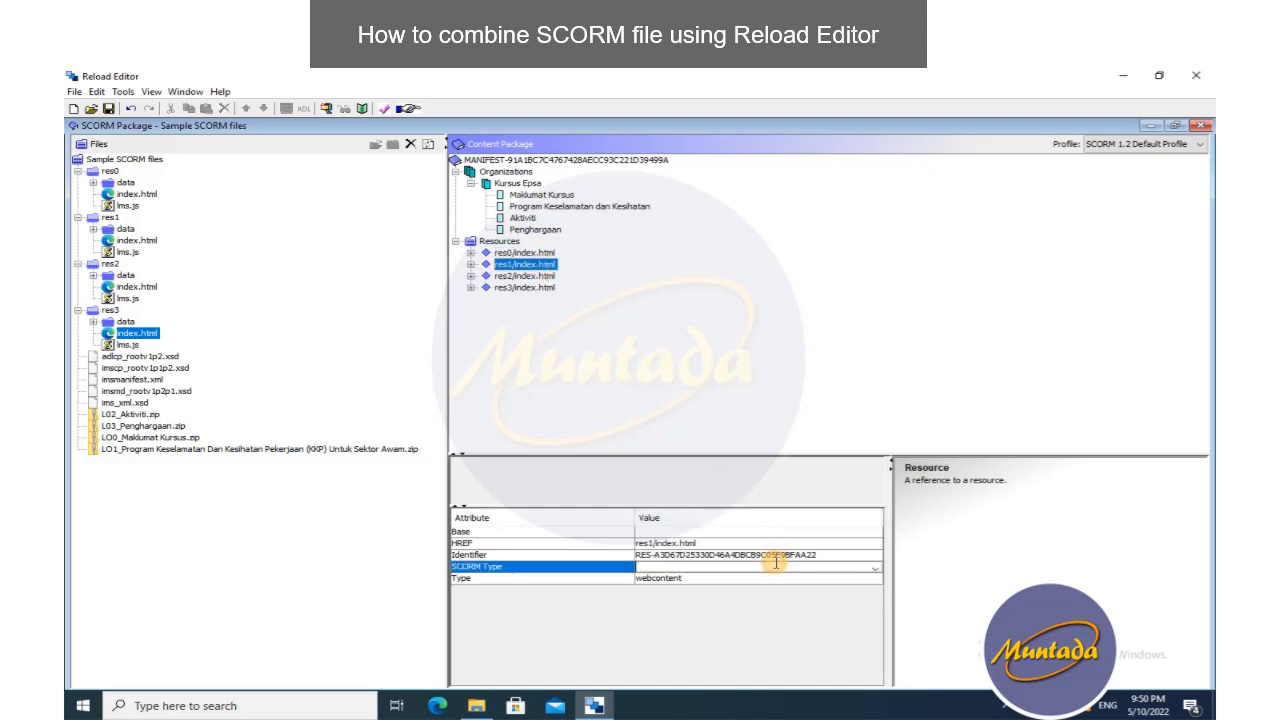
pyautogui.click(876, 568)
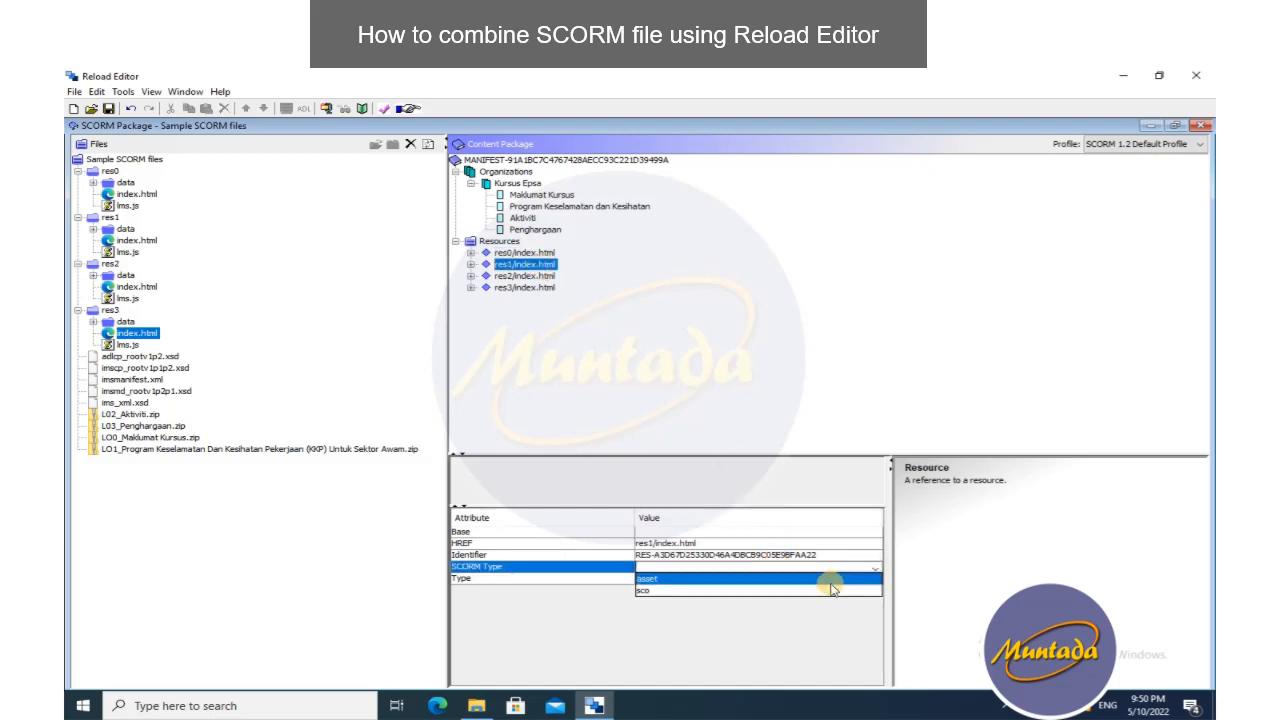
pyautogui.click(827, 593)
# - Set the SCORM Type of the res2/index.html and res3/index.html resources to sco
pyautogui.click(520, 276)
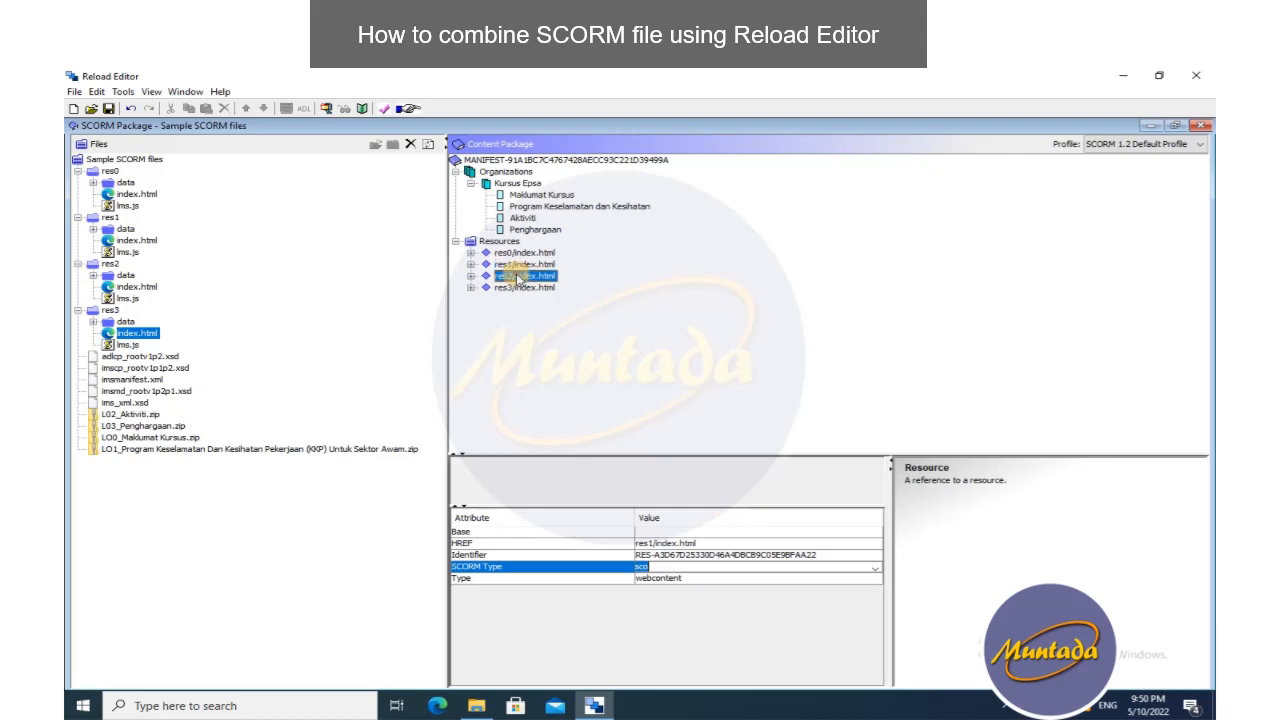
pyautogui.click(866, 567)
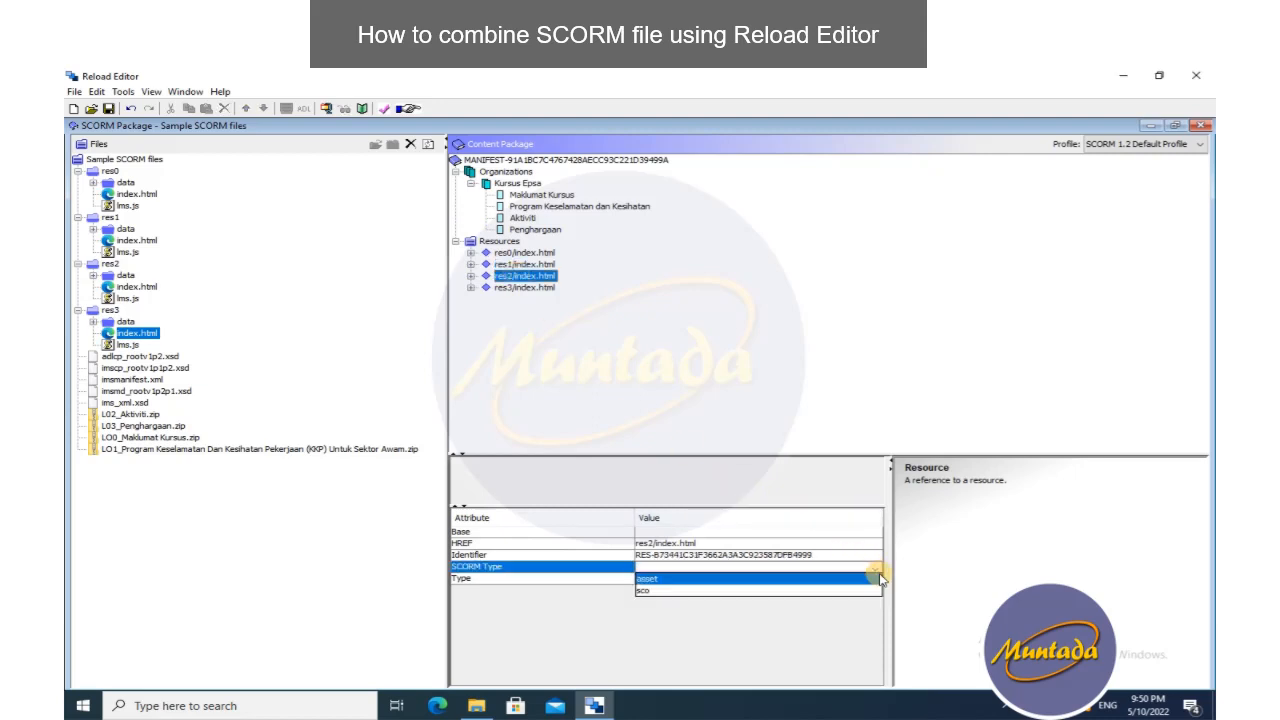
pyautogui.click(858, 592)
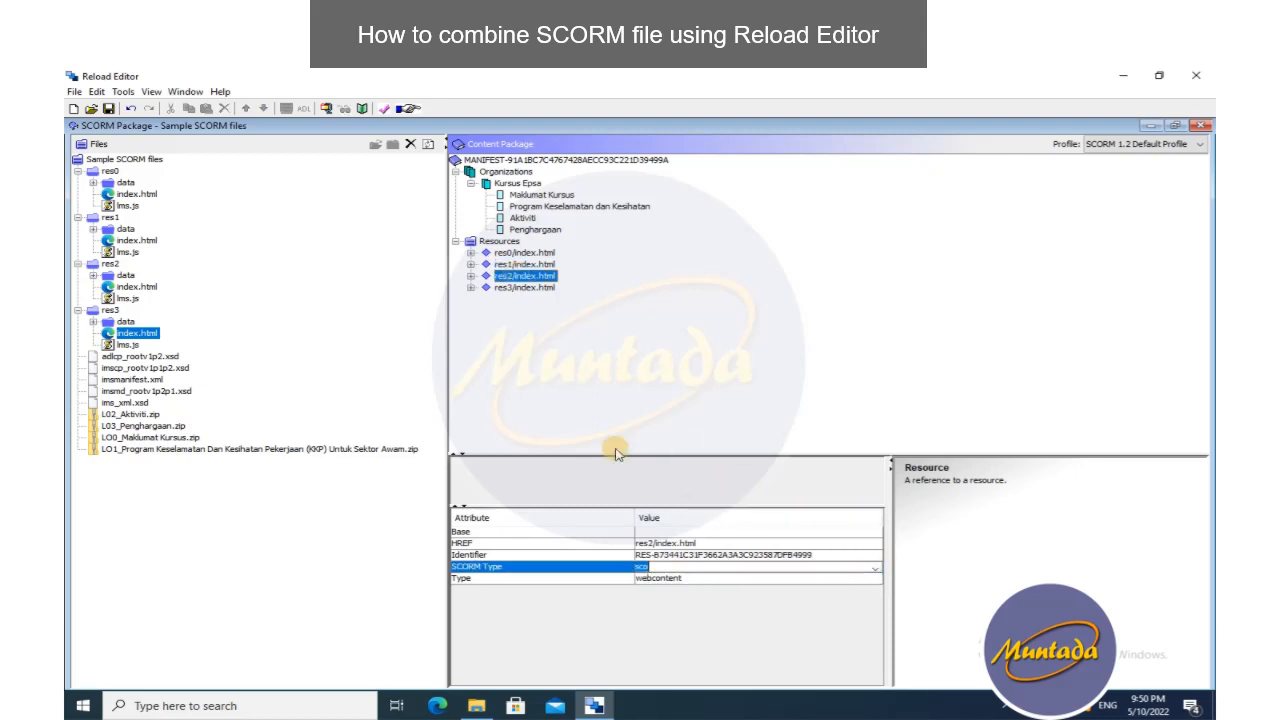
pyautogui.click(521, 287)
pyautogui.click(855, 566)
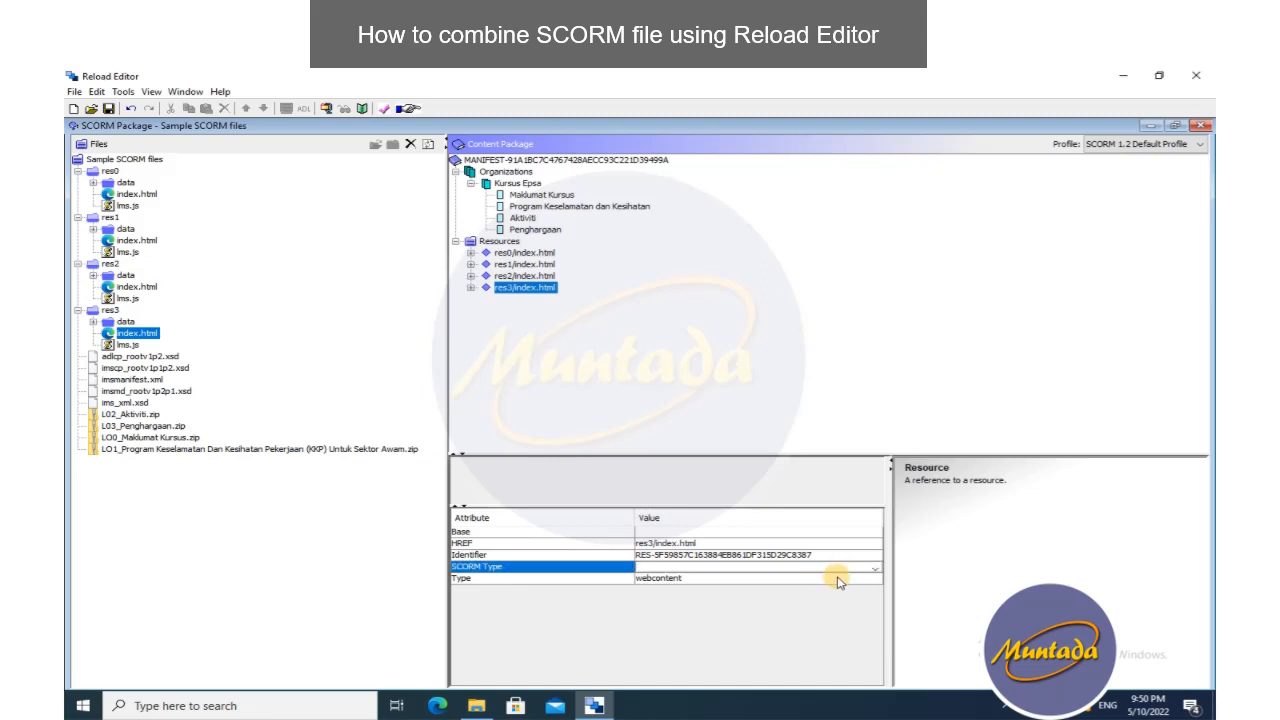
pyautogui.click(876, 568)
pyautogui.click(840, 588)
# - Review the referenced element of each Kursus Epsa item and the SCORM Type of each resource
pyautogui.click(545, 196)
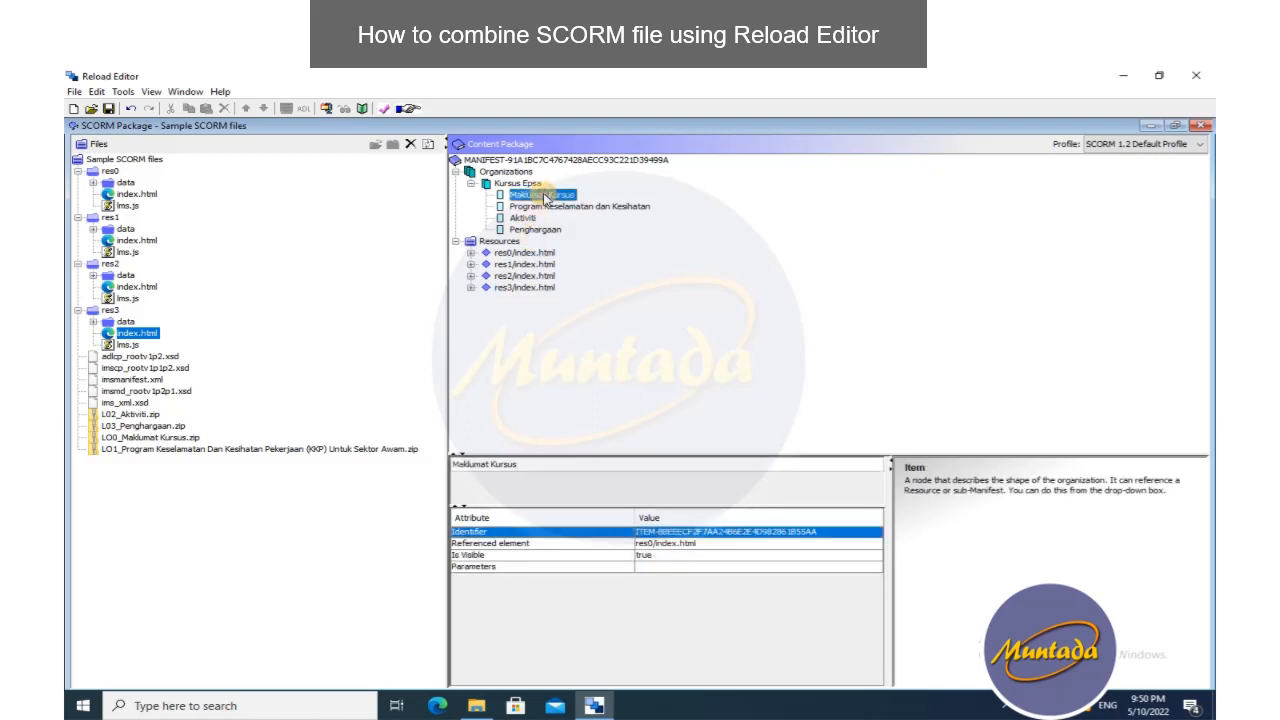
pyautogui.click(540, 207)
pyautogui.click(524, 218)
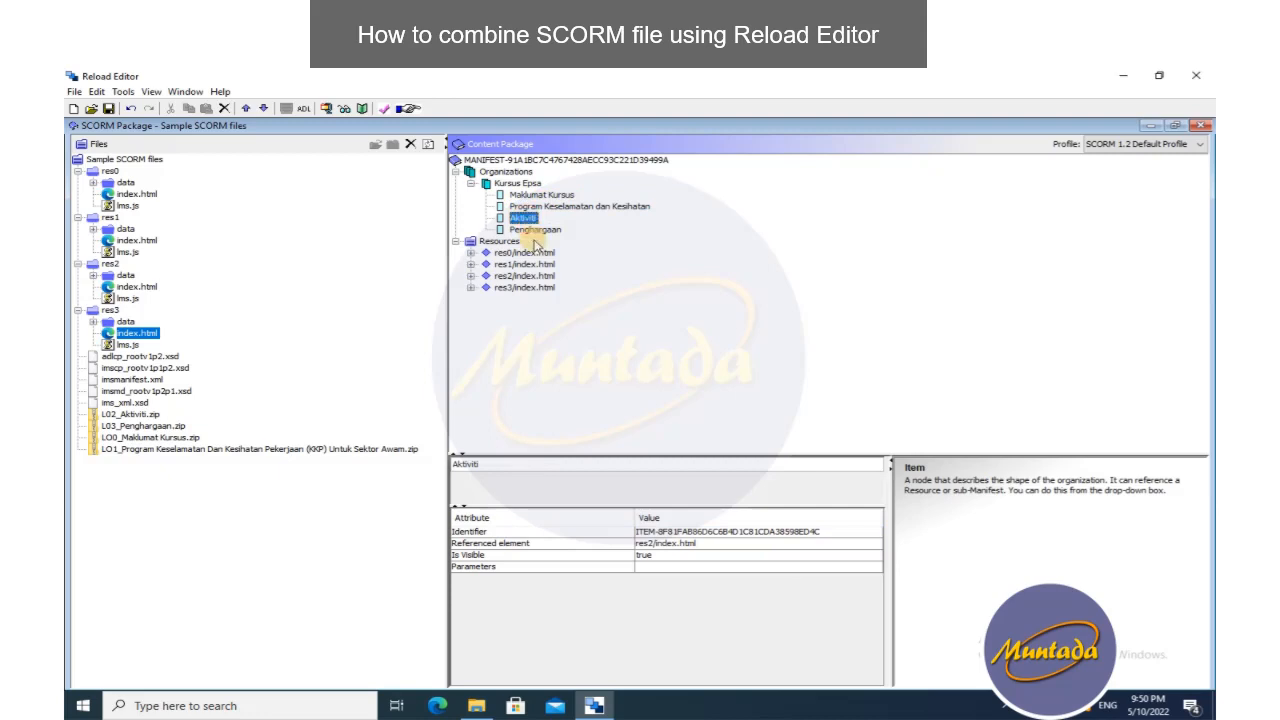
pyautogui.click(534, 230)
pyautogui.click(530, 253)
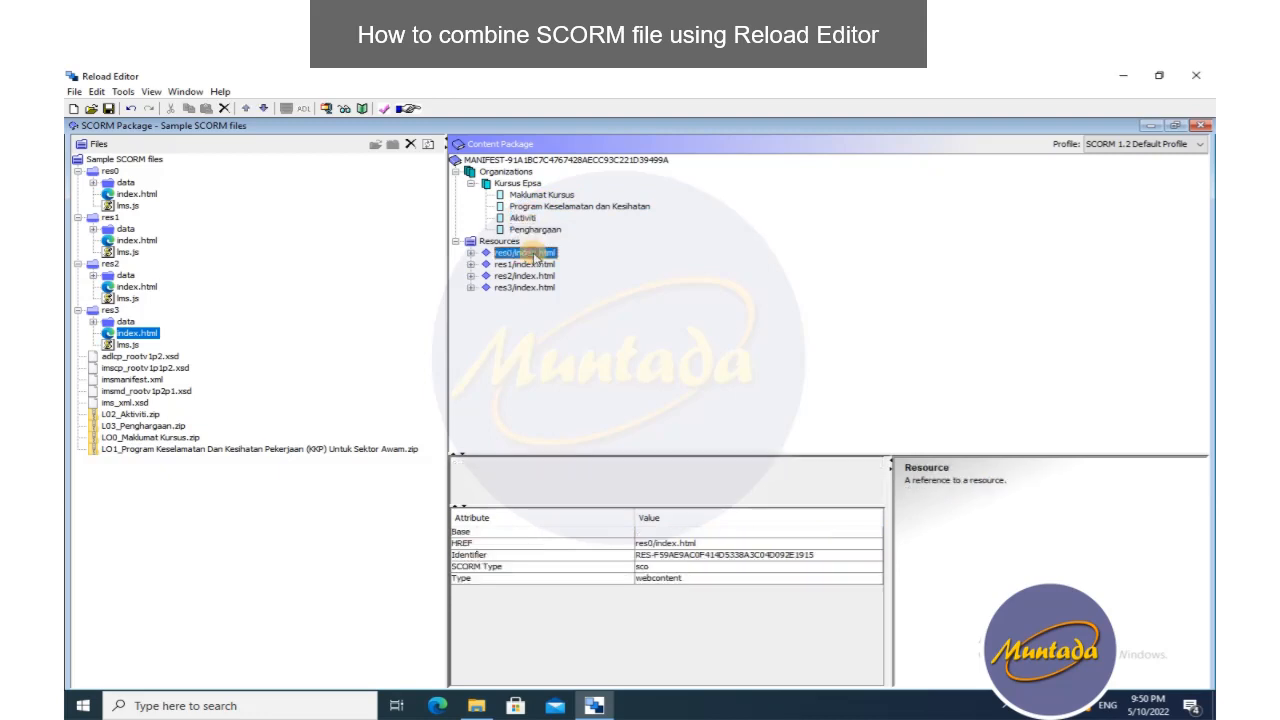
pyautogui.press('Down')
pyautogui.press('Down')
pyautogui.press('Down')
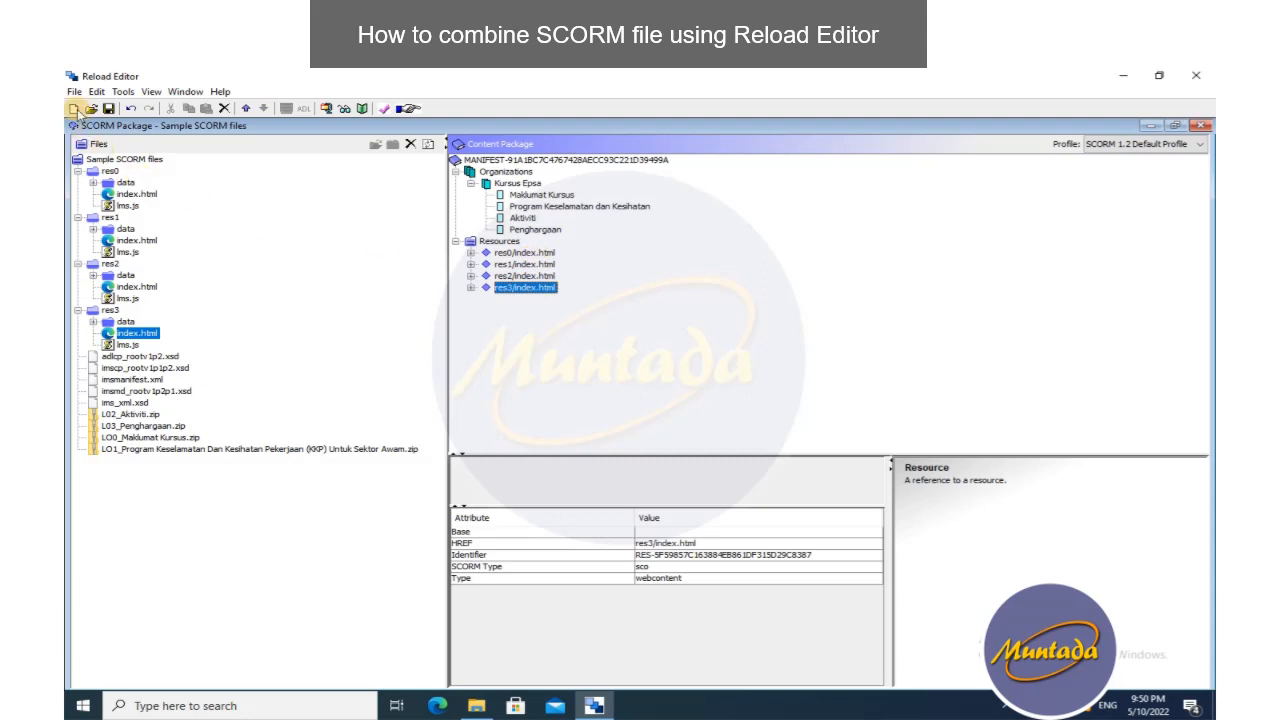
# - Close Reload Editor and compress the res0 to res3 folders, the four XSD files and imsmanifest into one zip in File Explorer
pyautogui.click(1197, 77)
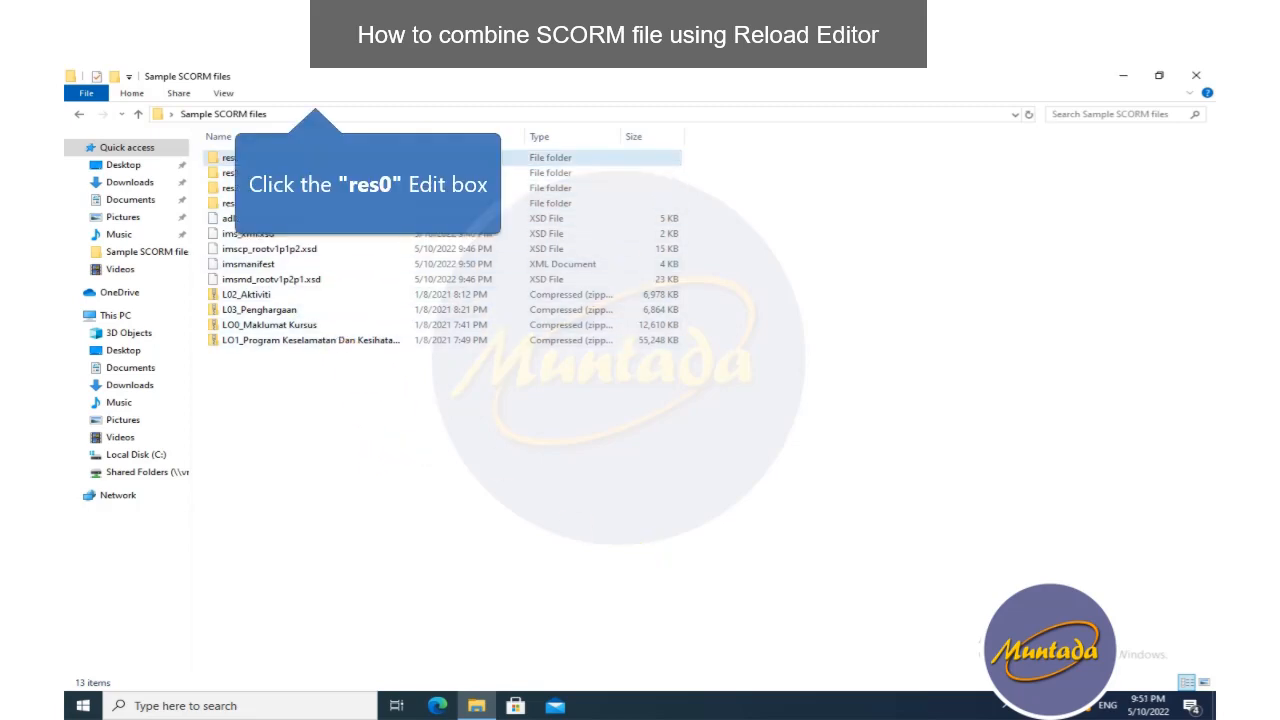
pyautogui.click(319, 157)
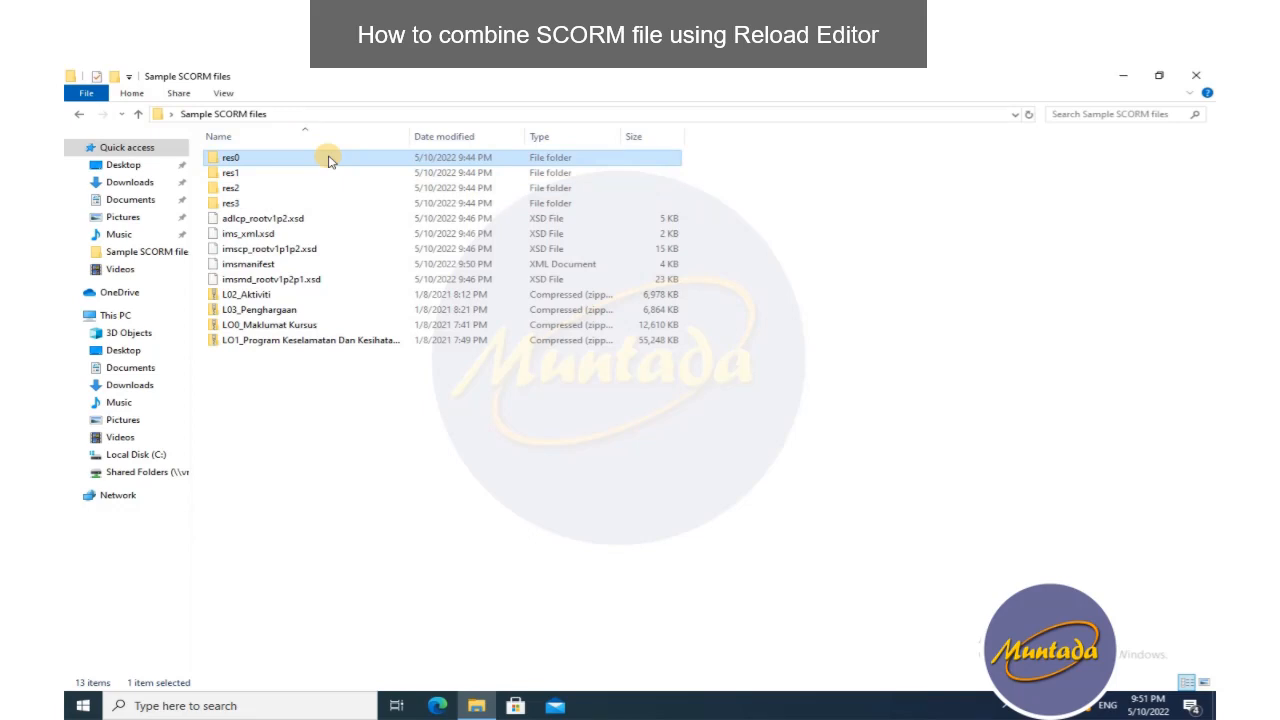
pyautogui.hotkey('shift', 'Down')
pyautogui.hotkey('shift', 'Down')
pyautogui.hotkey('shift', 'Down')
pyautogui.hotkey('shift', 'Down')
pyautogui.hotkey('shift', 'Down')
pyautogui.hotkey('shift', 'Down')
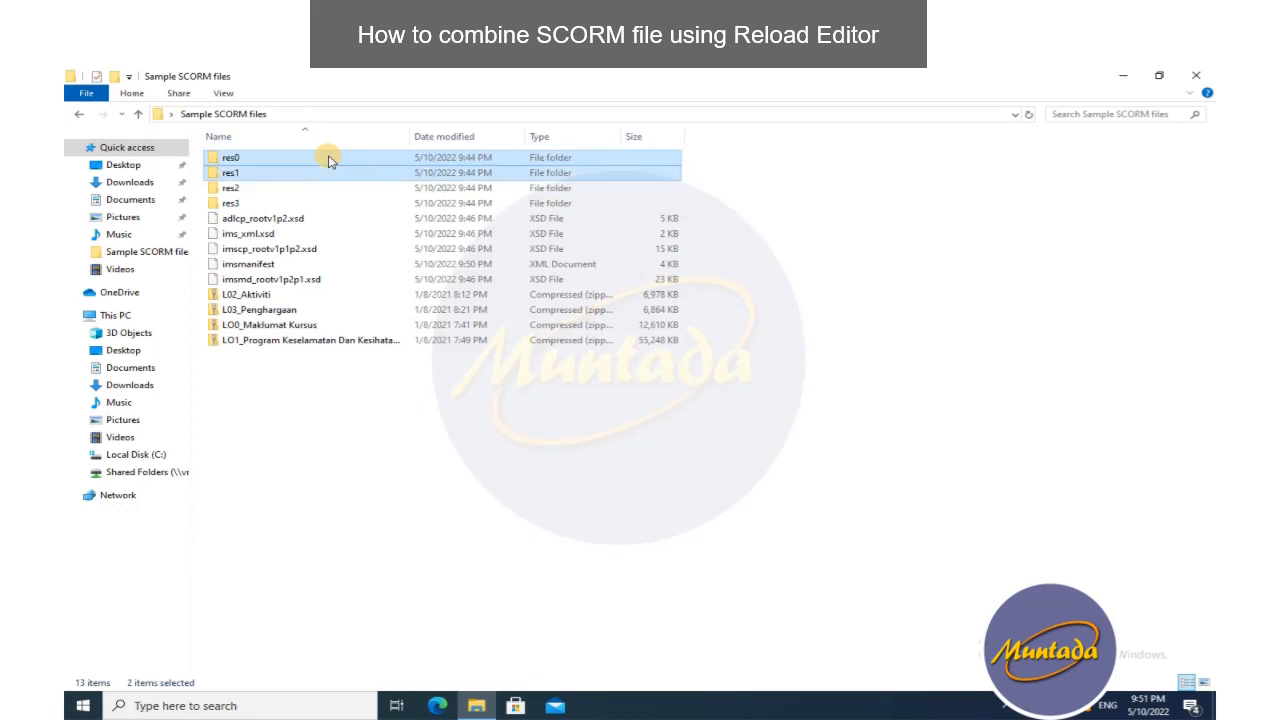
pyautogui.hotkey('shift', 'Down')
pyautogui.hotkey('shift', 'Down')
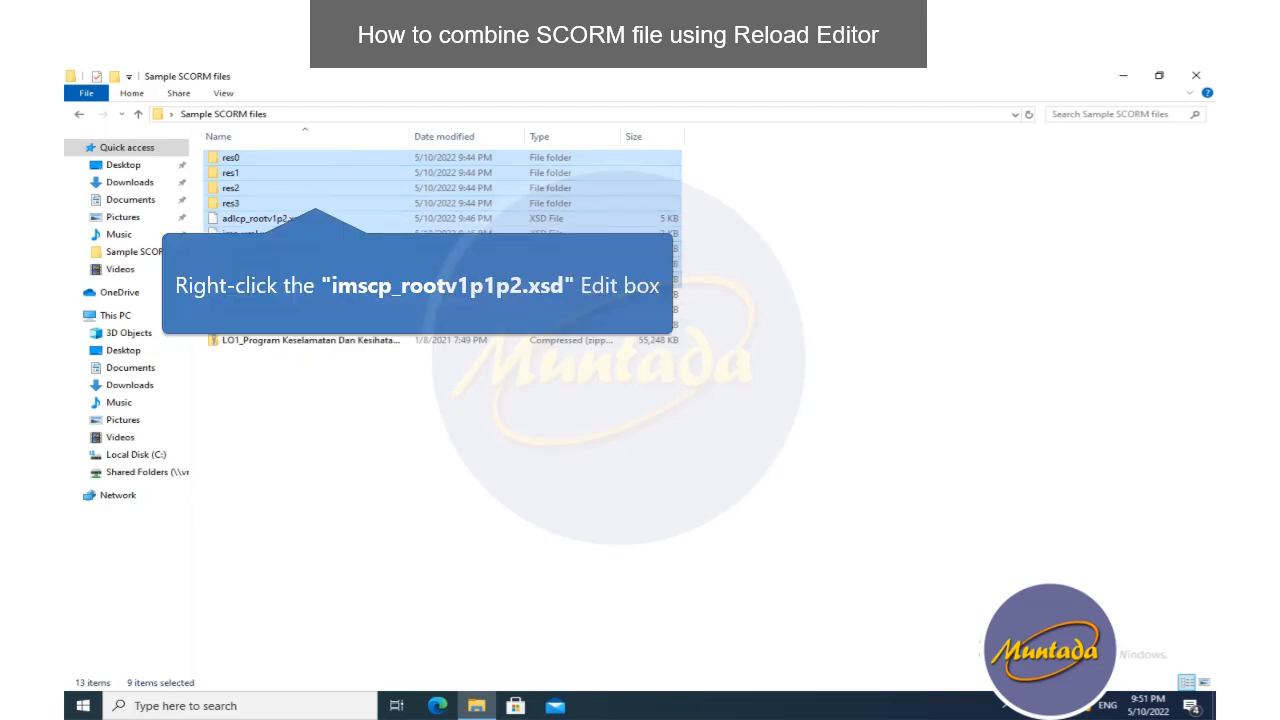
pyautogui.rightClick(272, 250)
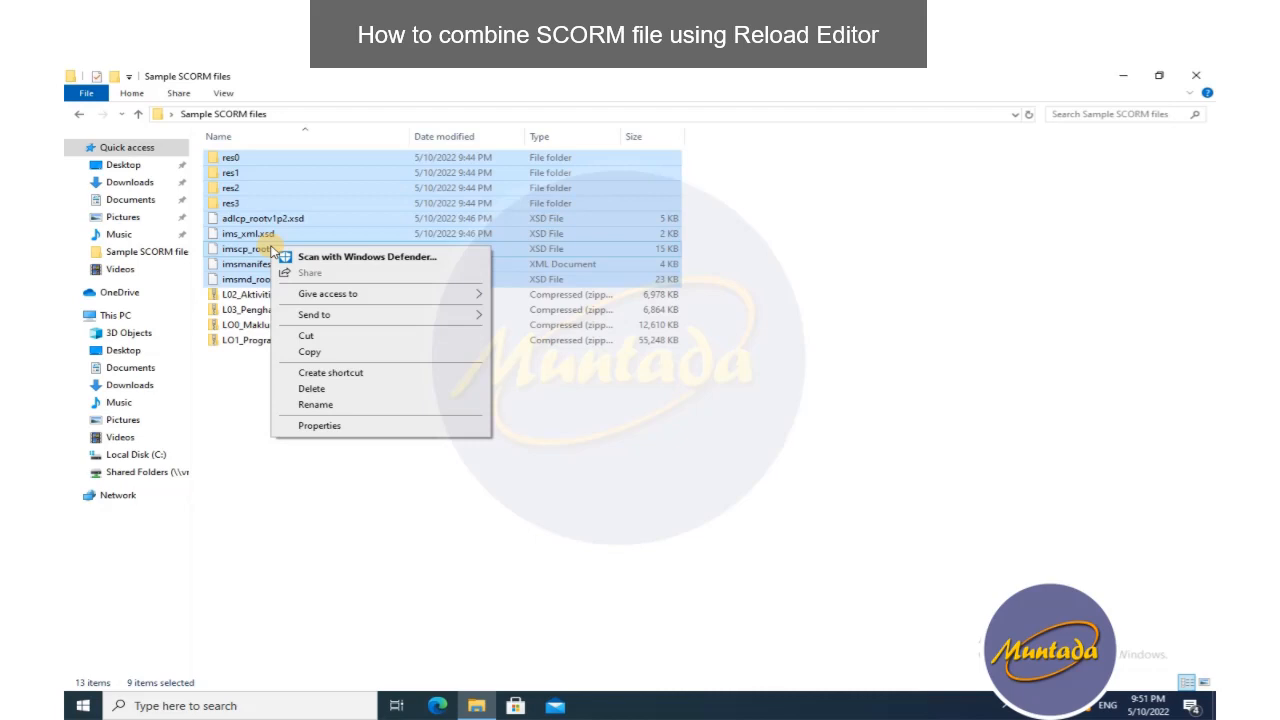
pyautogui.moveTo(420, 315)
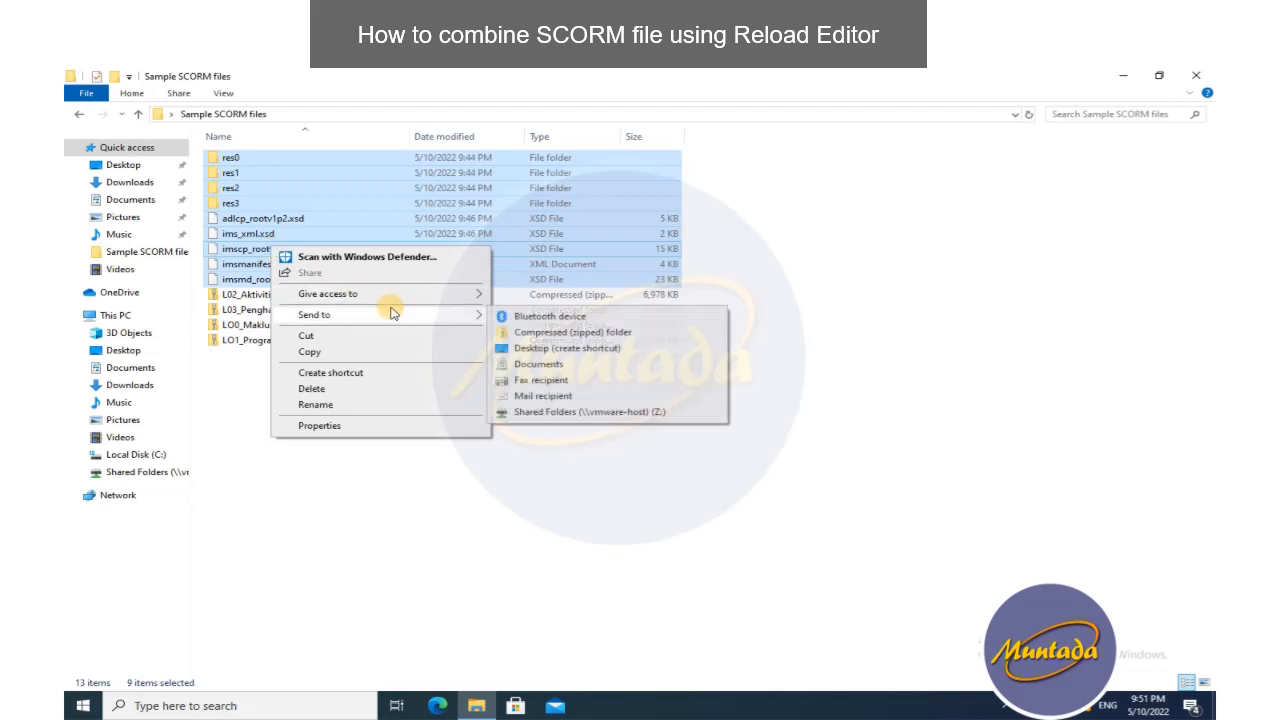
pyautogui.click(570, 332)
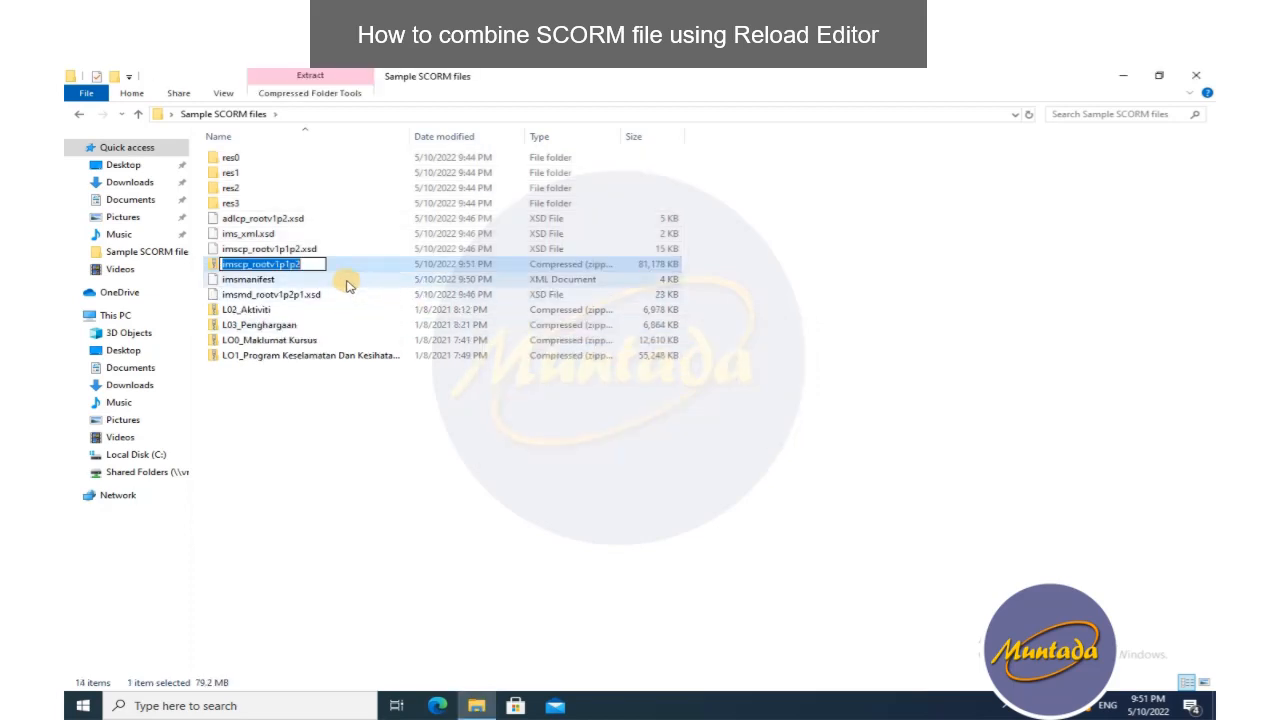
# - Rename the new zip file in the Sample SCORM files folder as My-first-scorm-RED-file
pyautogui.click(316, 266)
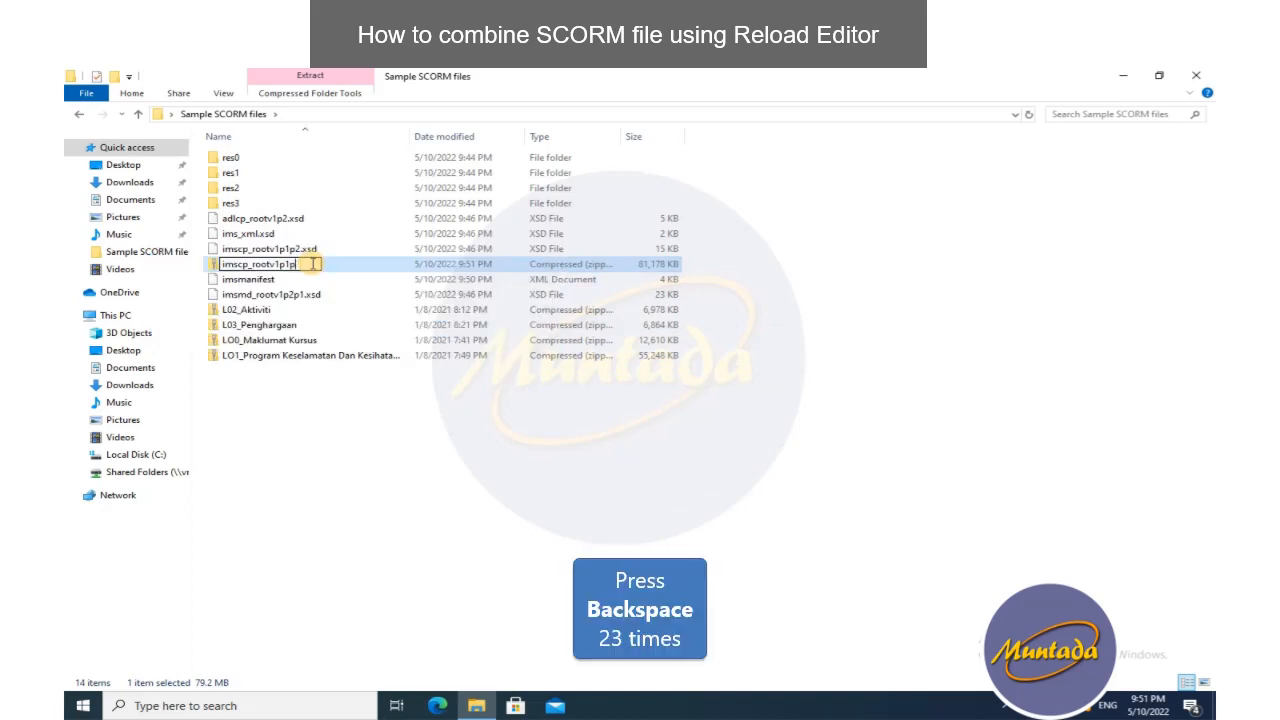
pyautogui.press('BackSpace')
pyautogui.press('BackSpace')
pyautogui.press('BackSpace')
pyautogui.press('BackSpace')
pyautogui.press('BackSpace')
pyautogui.press('BackSpace')
pyautogui.press('BackSpace')
pyautogui.press('BackSpace')
pyautogui.press('BackSpace')
pyautogui.press('BackSpace')
pyautogui.press('BackSpace')
pyautogui.press('BackSpace')
pyautogui.press('BackSpace')
pyautogui.press('BackSpace')
pyautogui.press('BackSpace')
pyautogui.press('BackSpace')
pyautogui.press('BackSpace')
pyautogui.press('BackSpace')
pyautogui.press('BackSpace')
pyautogui.press('BackSpace')
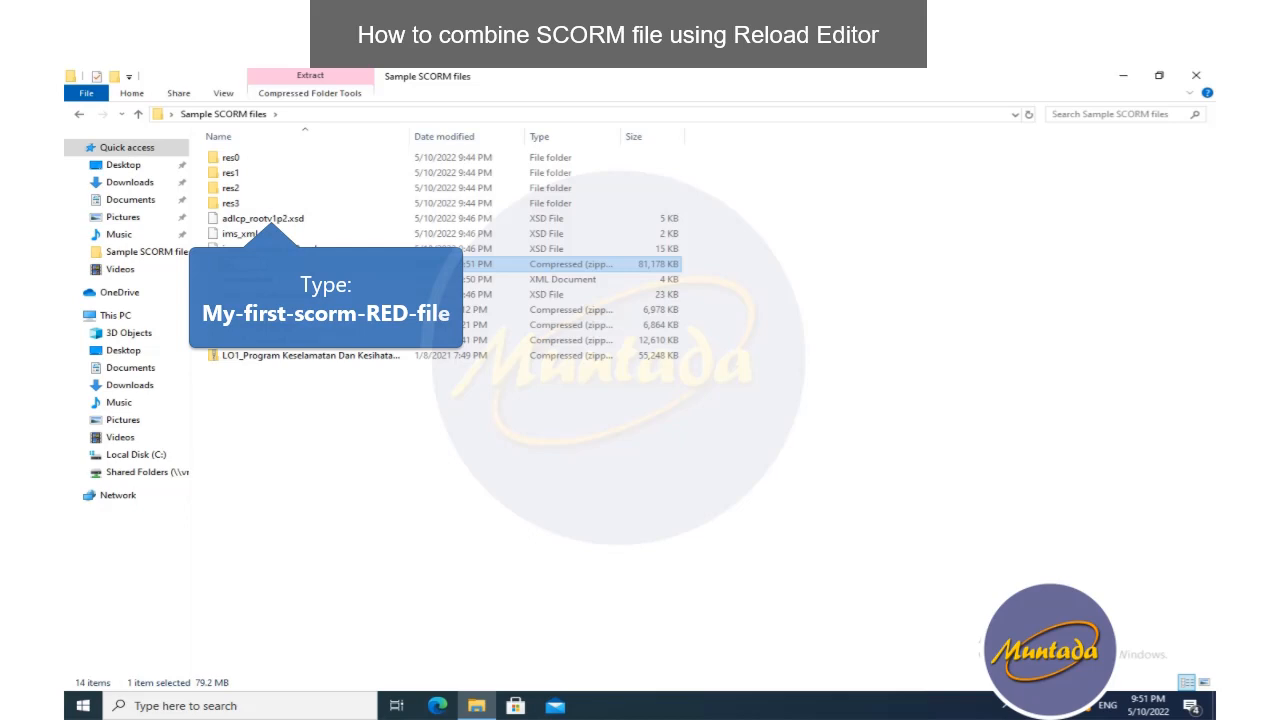
pyautogui.write('My-first-sc')
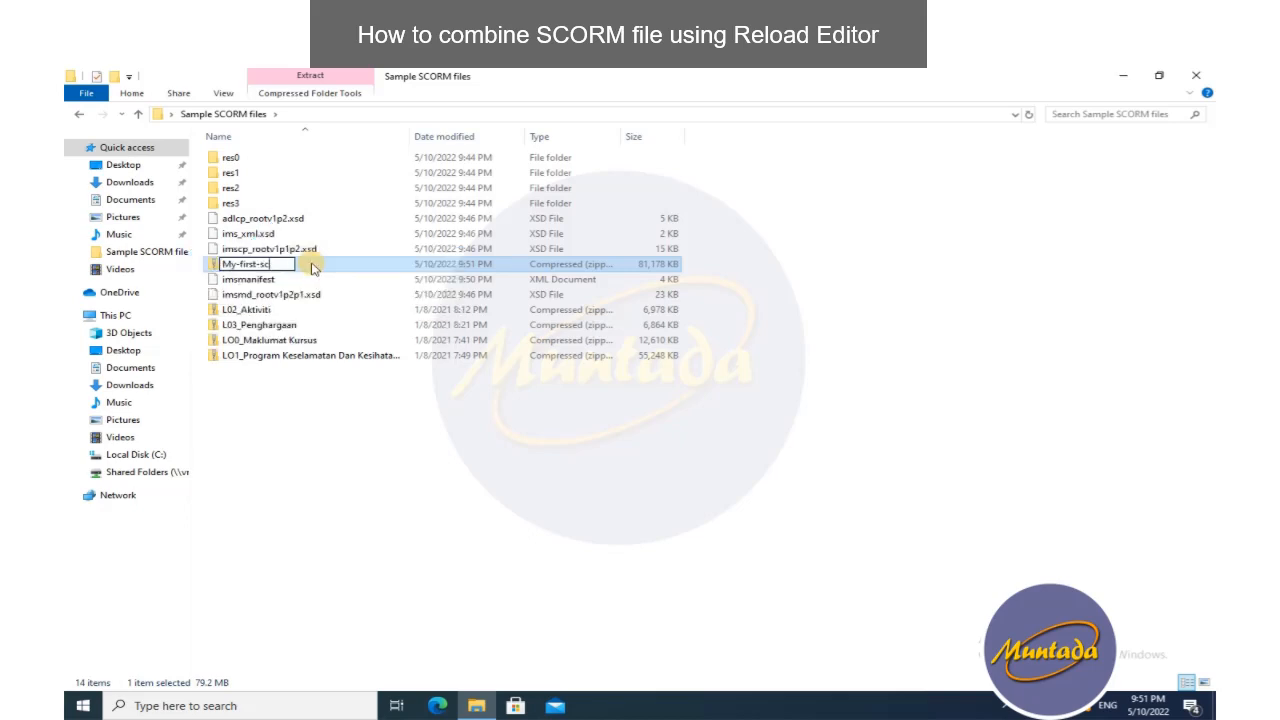
pyautogui.write('orm-R')
pyautogui.write('EL')
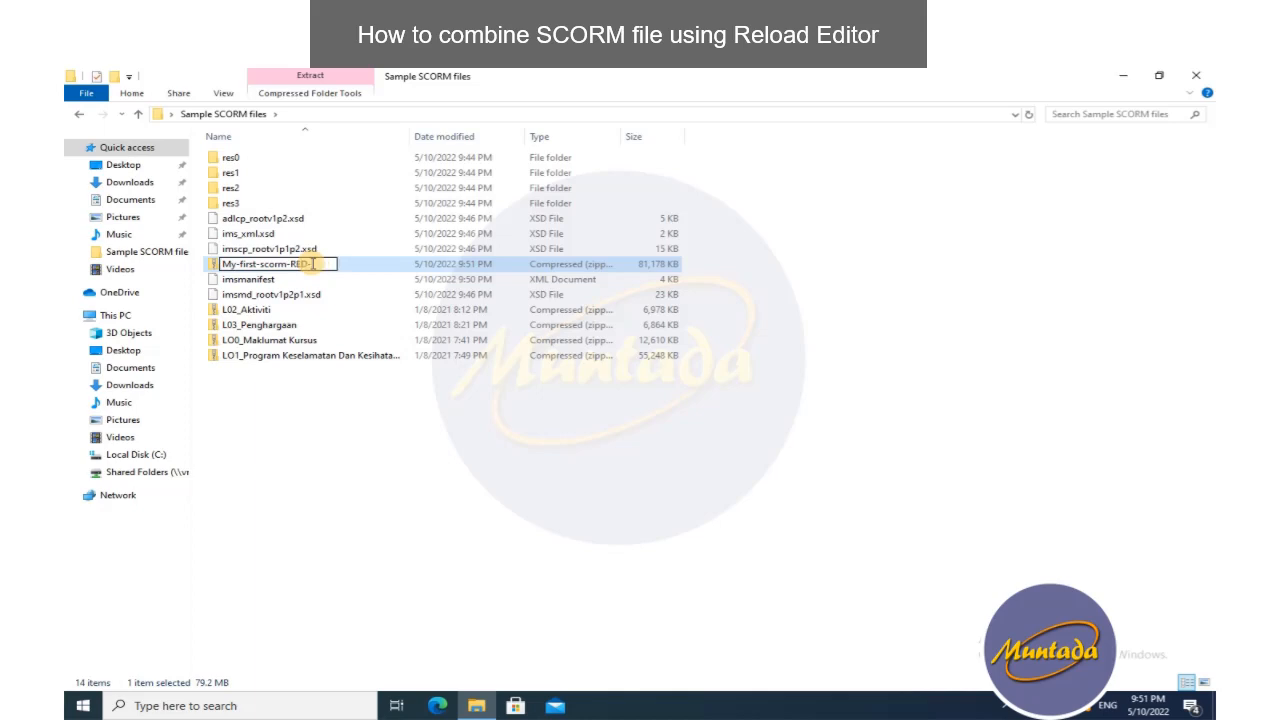
pyautogui.write('-file')
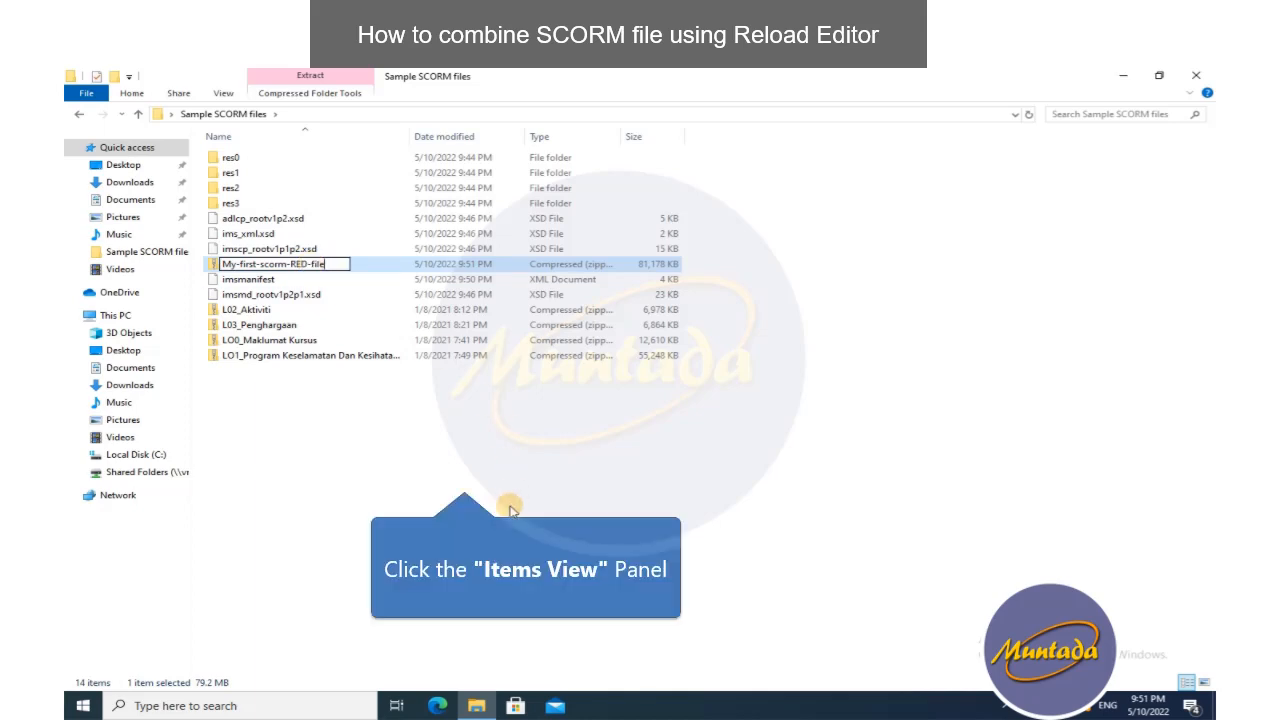
pyautogui.press('Return')
# - Copy the My-first-scorm-RED-file zip from the Sample SCORM files folder onto the desktop, minimizing the folder window
pyautogui.click(300, 264)
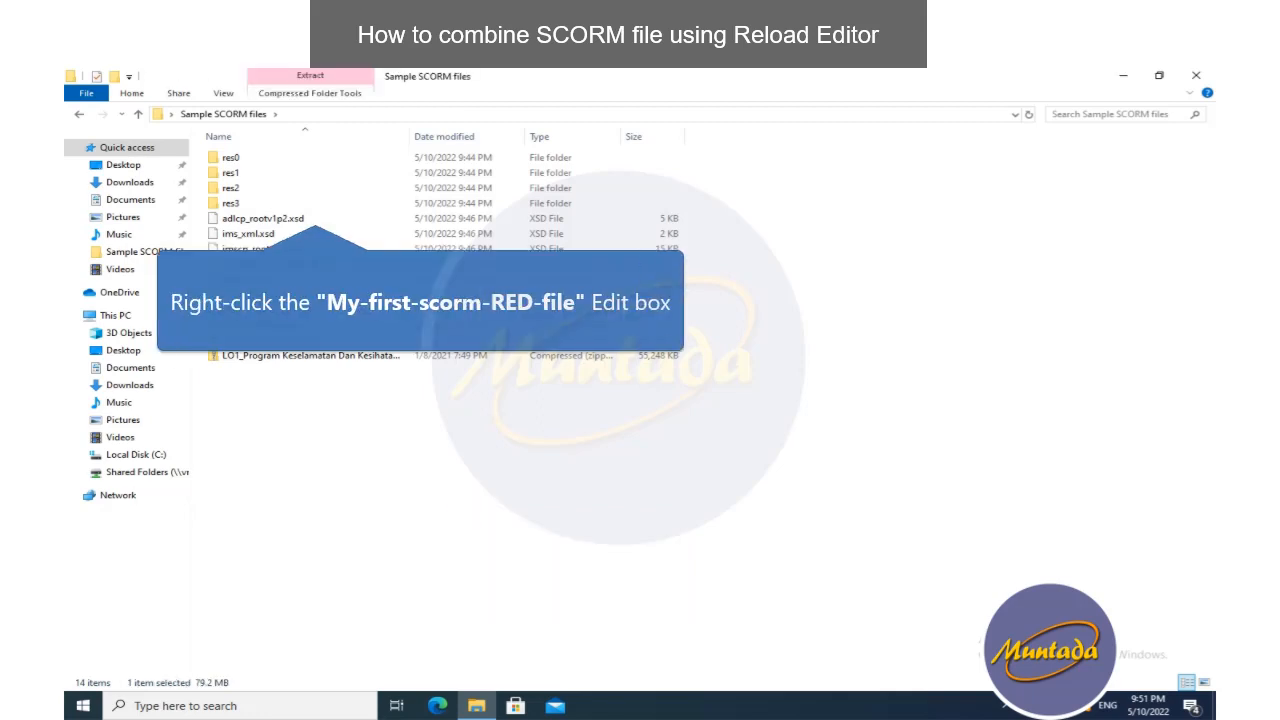
pyautogui.rightClick(319, 266)
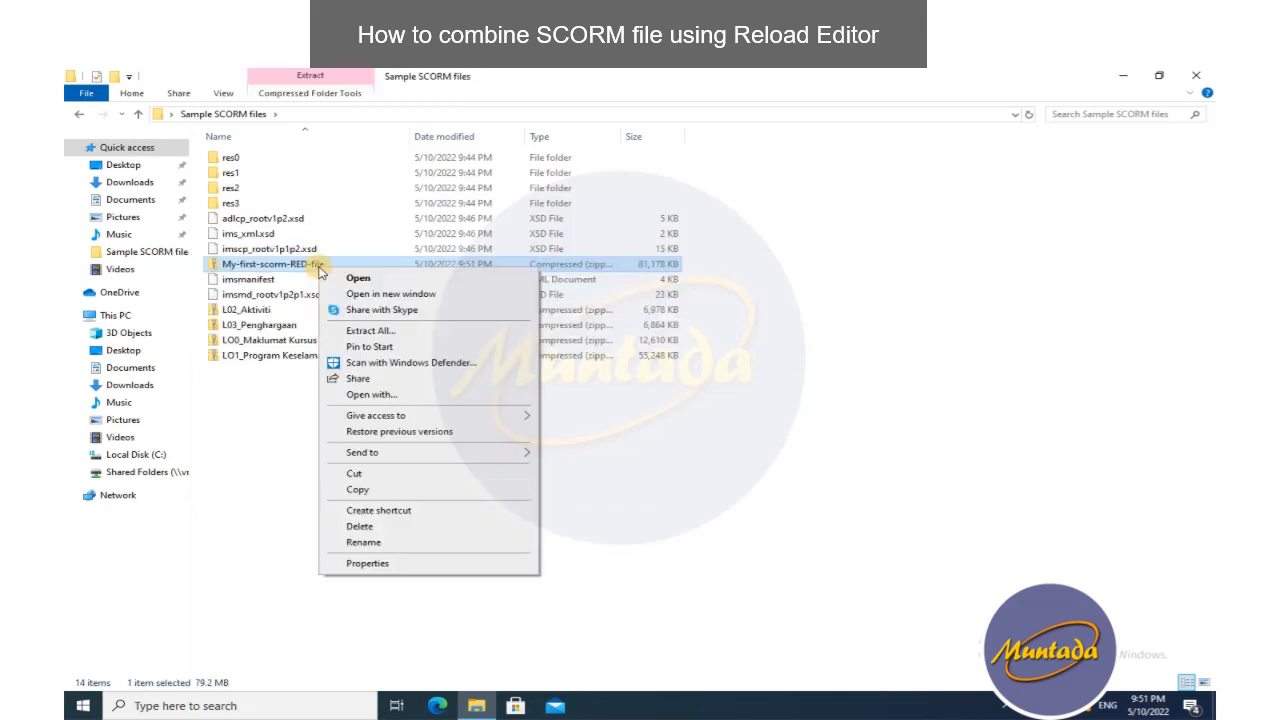
pyautogui.click(402, 483)
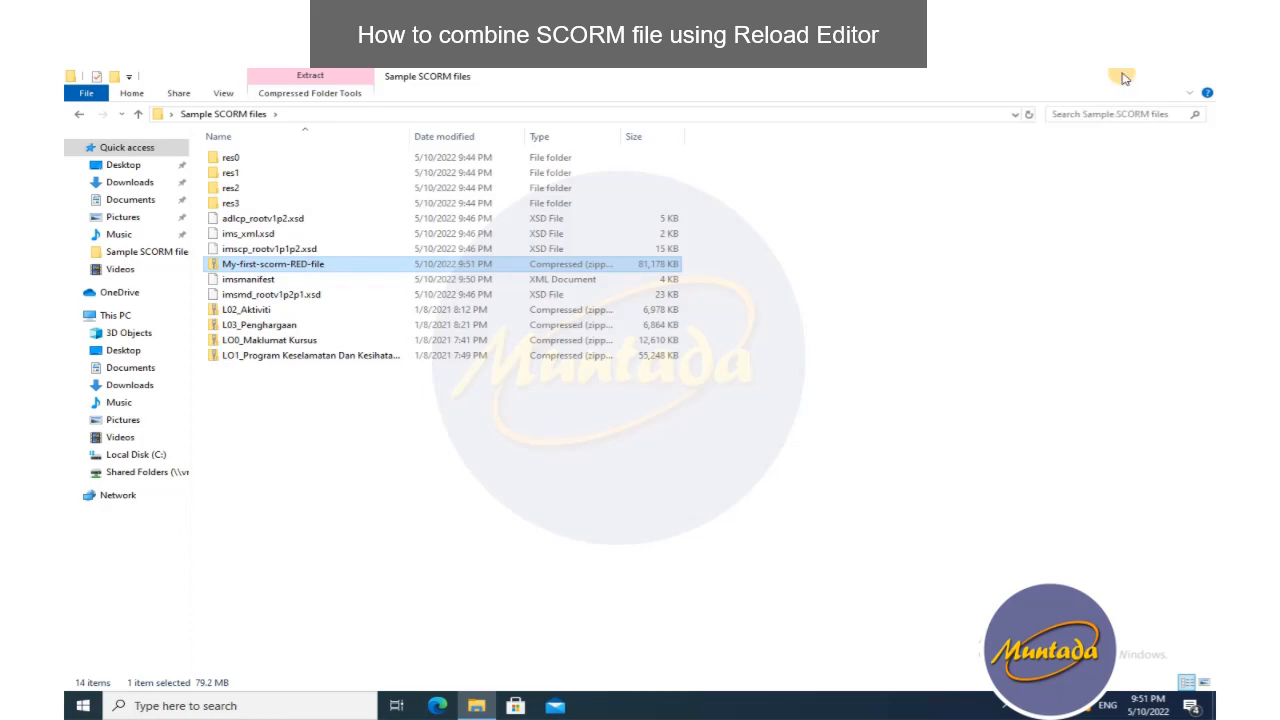
pyautogui.click(1123, 76)
pyautogui.rightClick(664, 268)
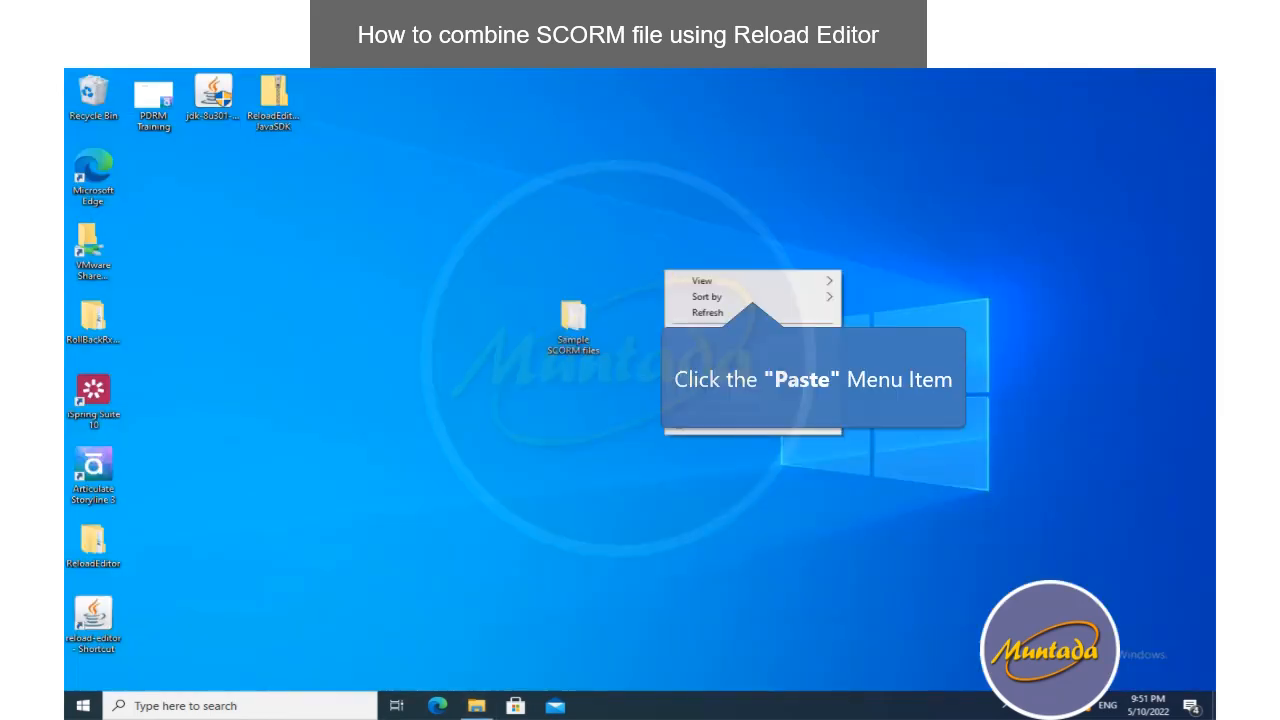
pyautogui.click(727, 342)
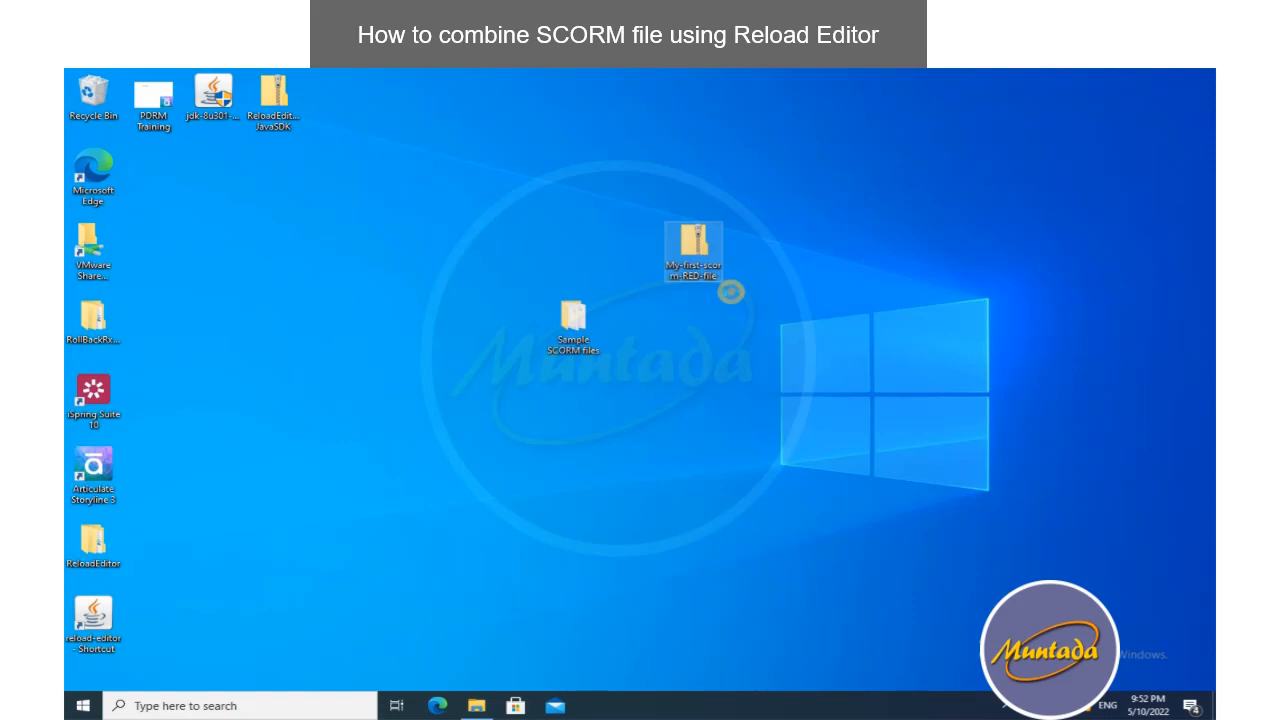
# - Extract the My-first-scorm-RED-file zip into a folder of the same name on the desktop and maximize the extracted folder's window
pyautogui.rightClick(731, 291)
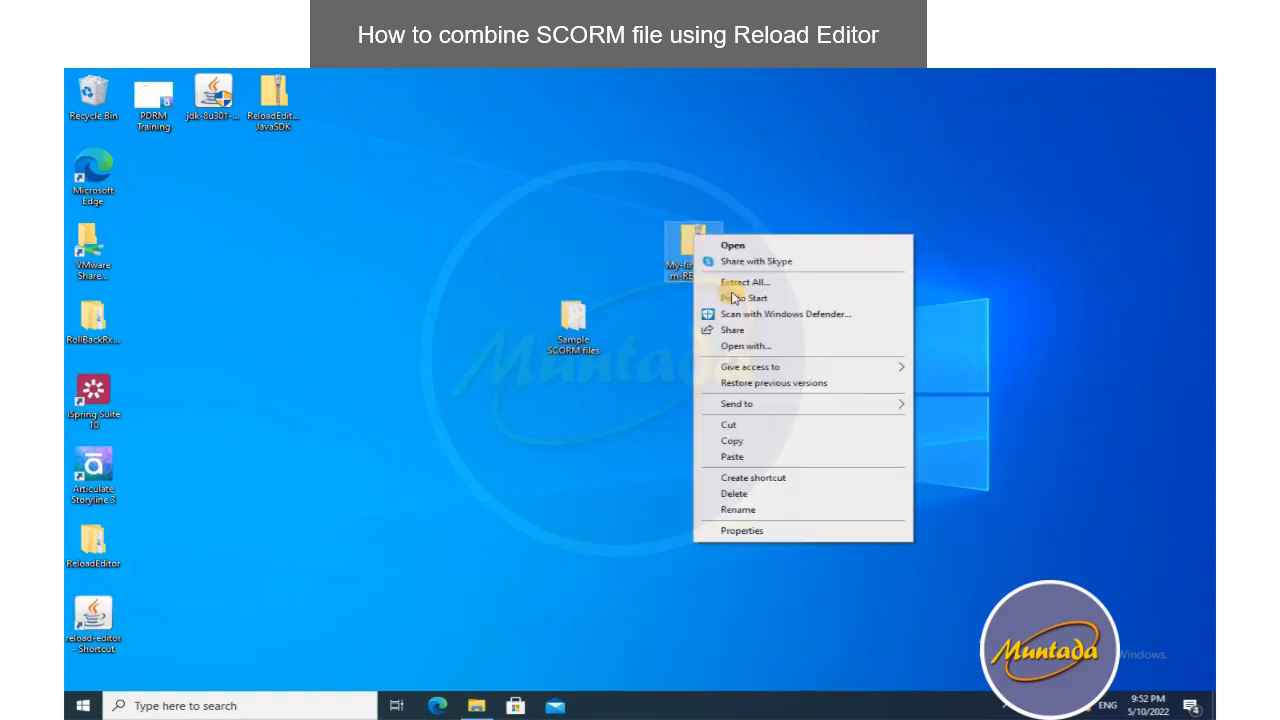
pyautogui.click(745, 282)
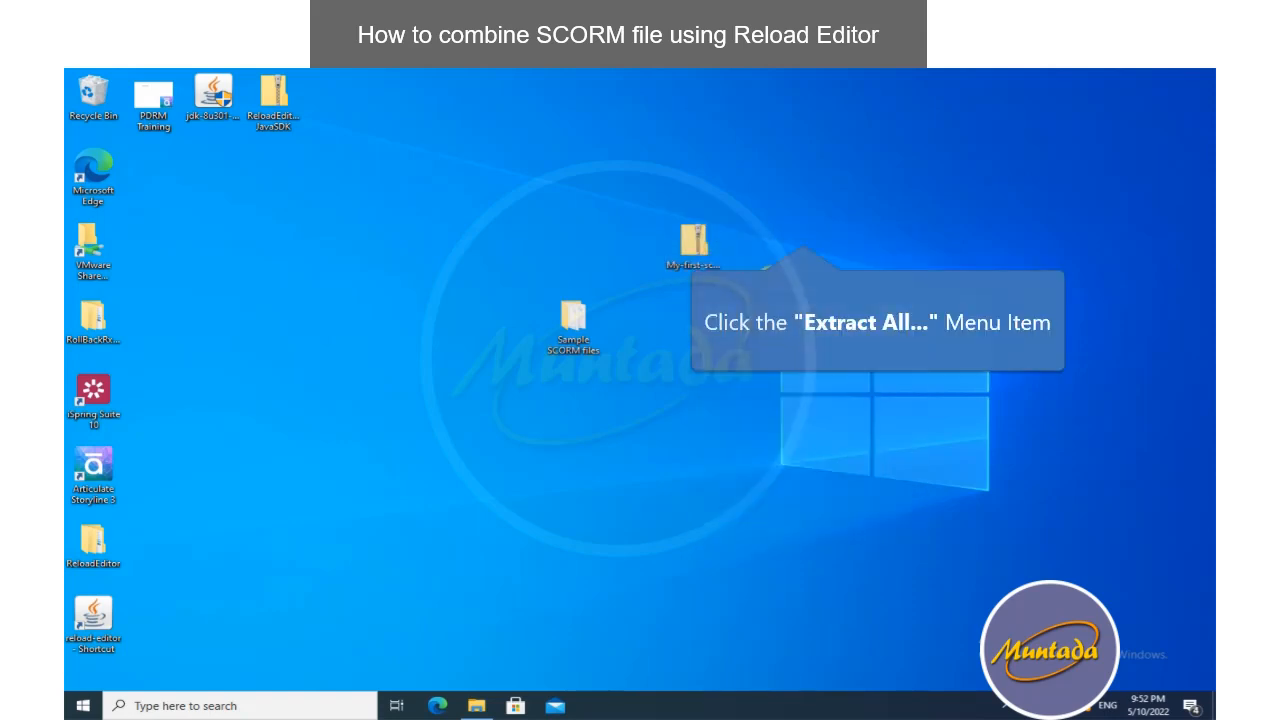
pyautogui.click(775, 541)
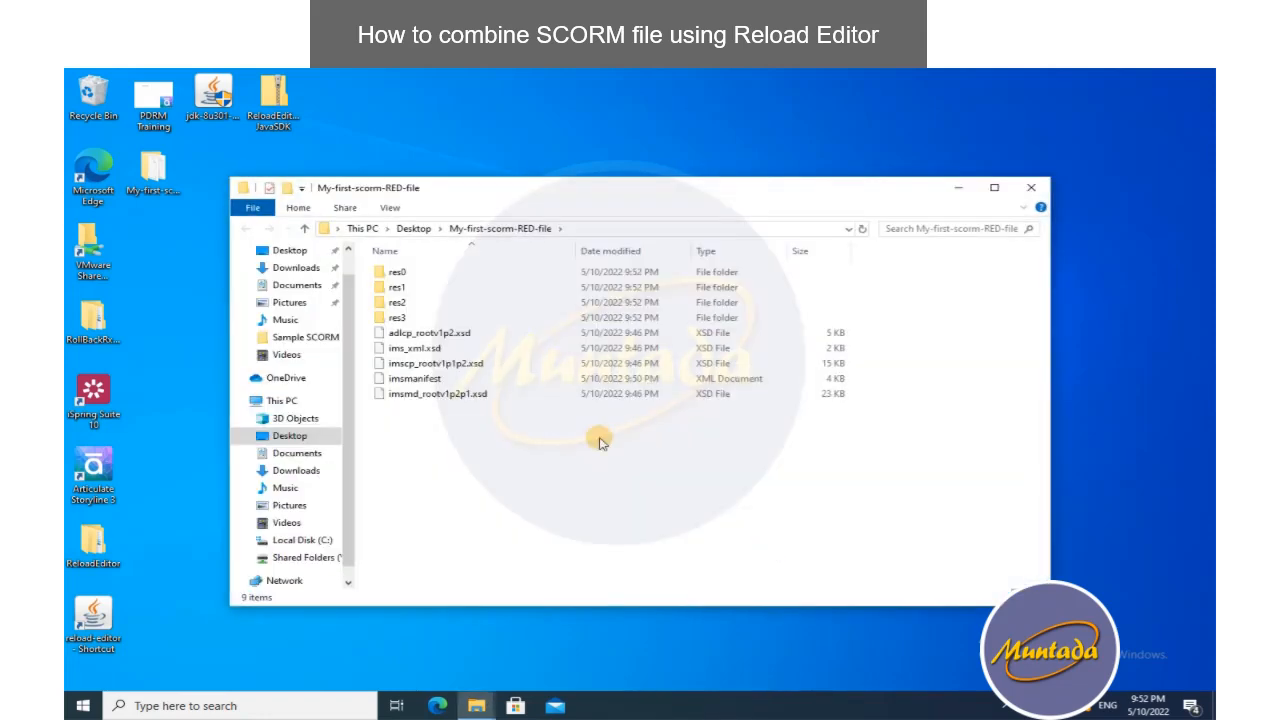
pyautogui.click(993, 188)
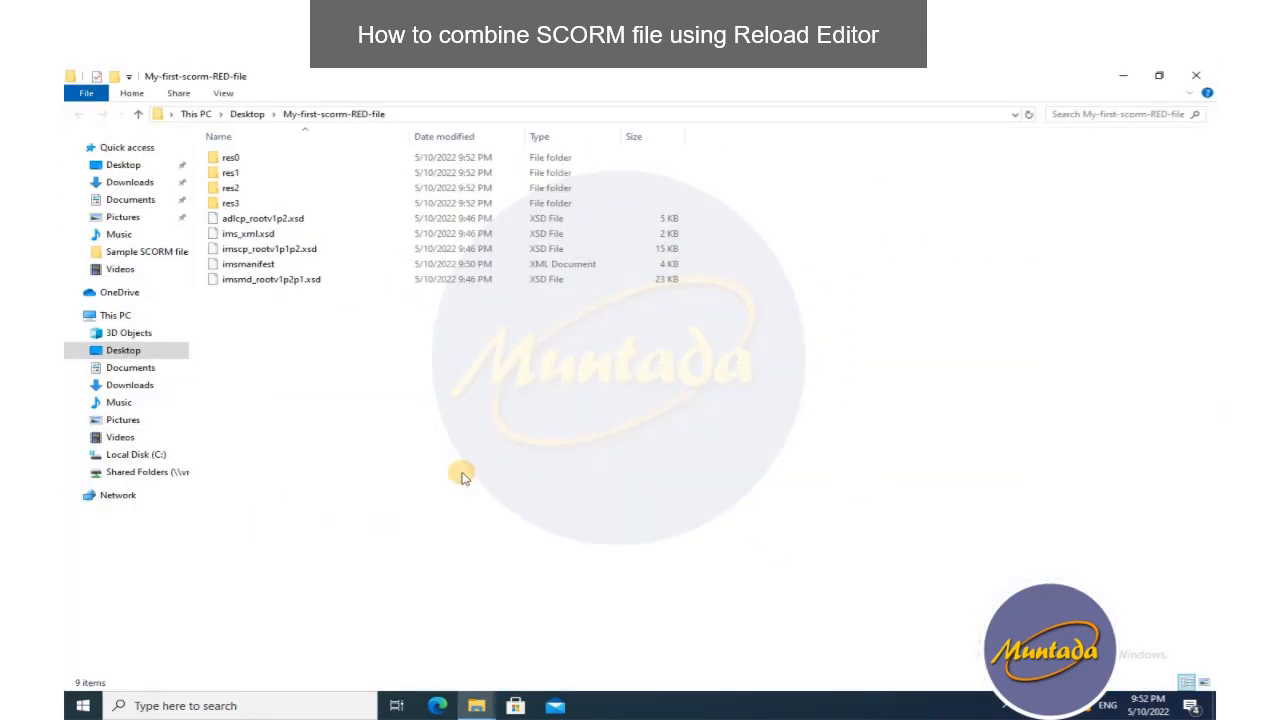